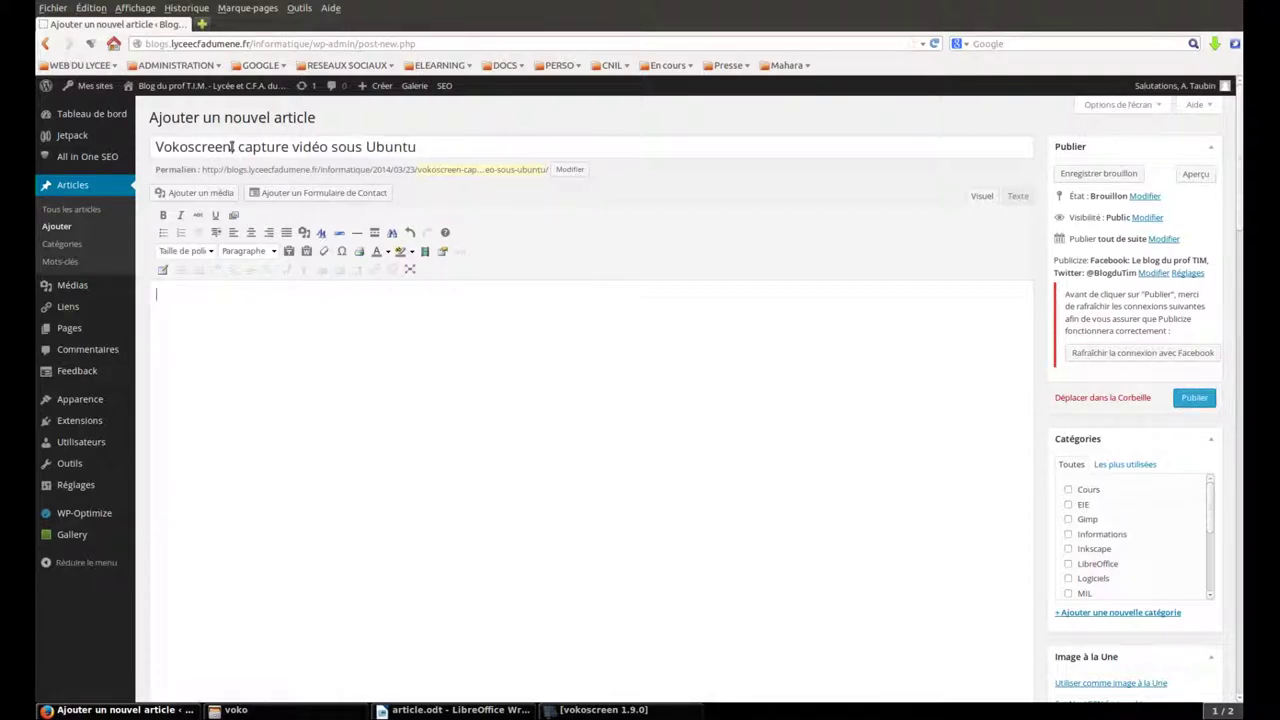
- Insert a comma after "Vokoscreen" in the article title
{"action": "left_click", "coordinate": [233, 146]}
{"action": "type", "text": ","}
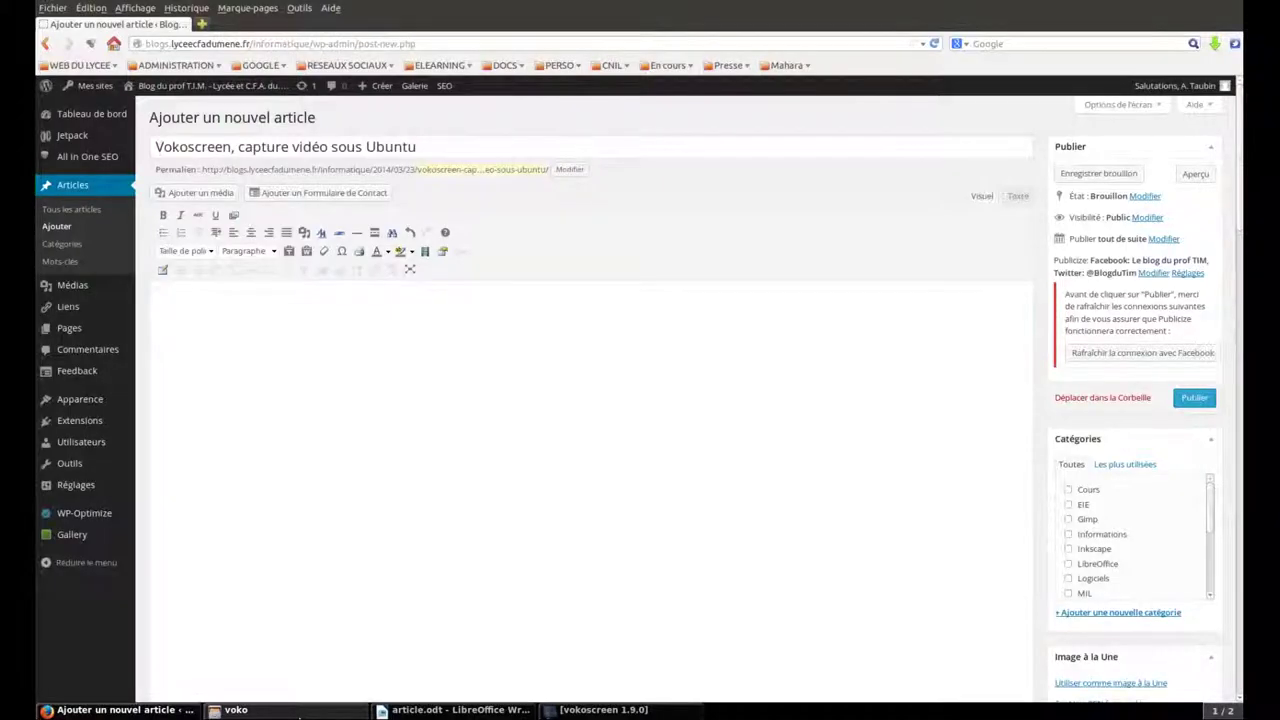
- Examine the article document and the image files prepared in the voko folder, then return to the new article in the browser
{"action": "left_click", "coordinate": [236, 709]}
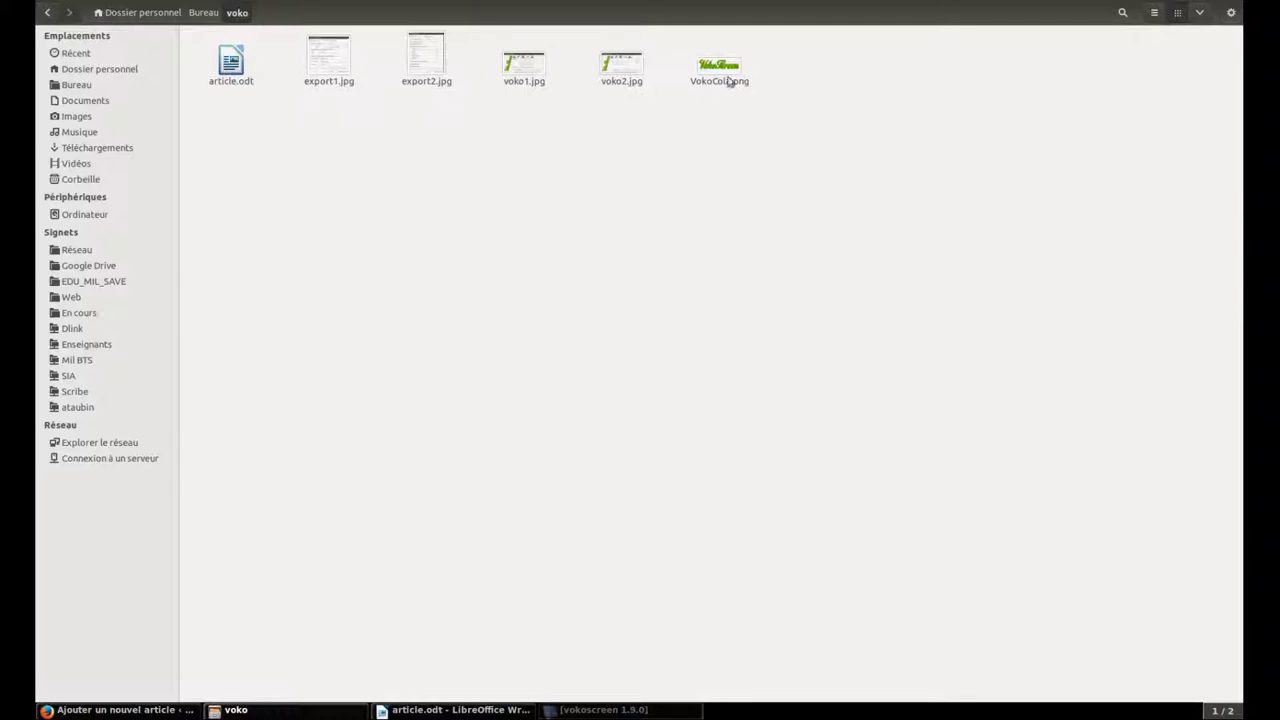
{"action": "left_click", "coordinate": [350, 86]}
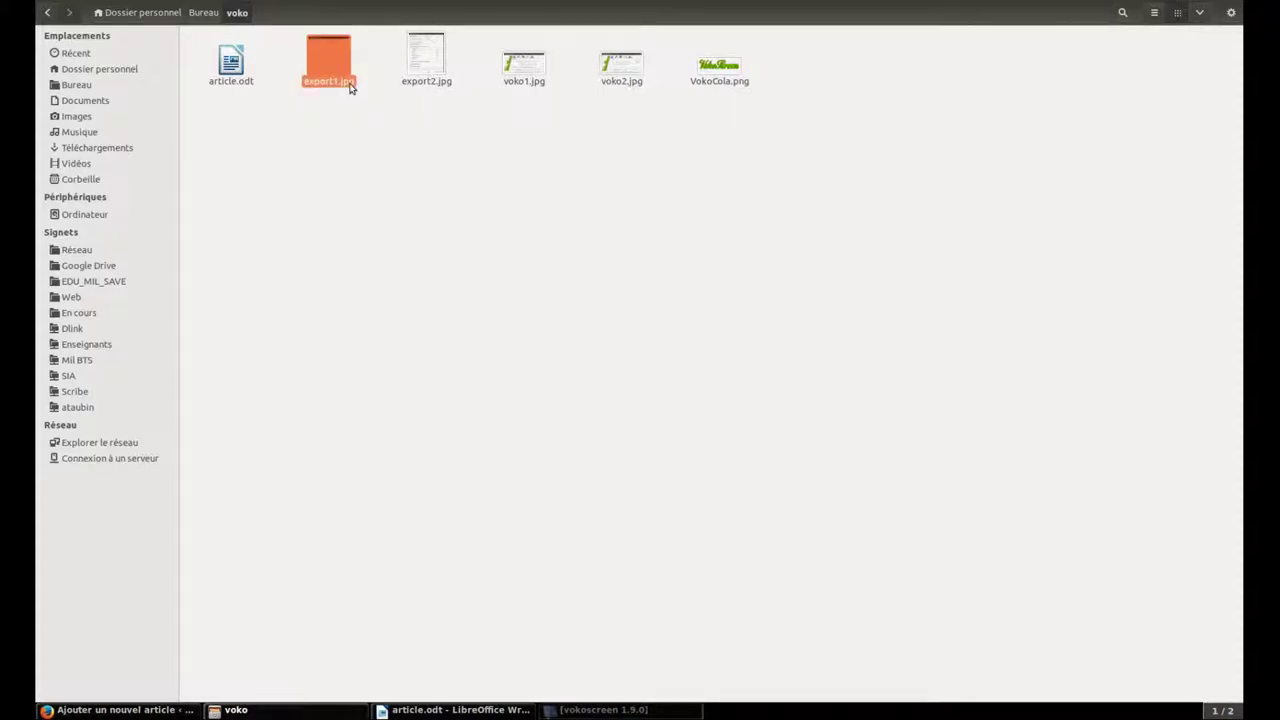
{"action": "left_click", "coordinate": [436, 84]}
{"action": "left_click", "coordinate": [510, 78]}
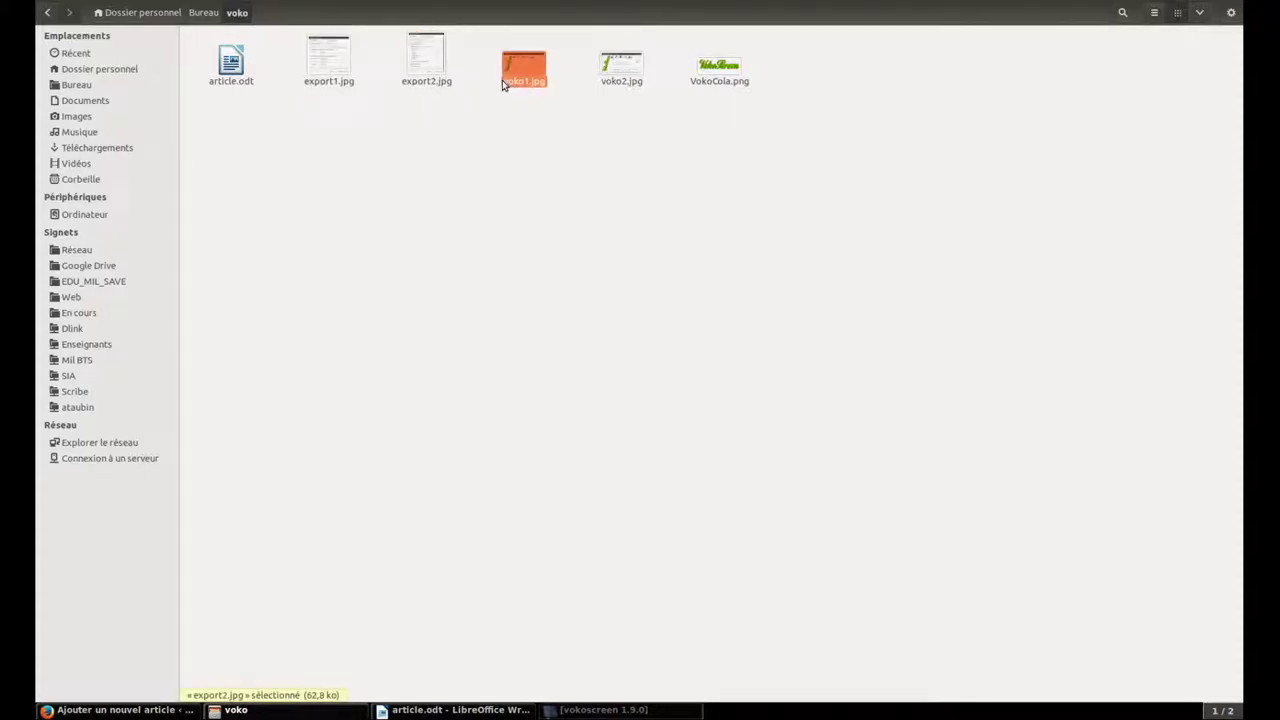
{"action": "left_click", "coordinate": [612, 80]}
{"action": "left_click", "coordinate": [726, 86]}
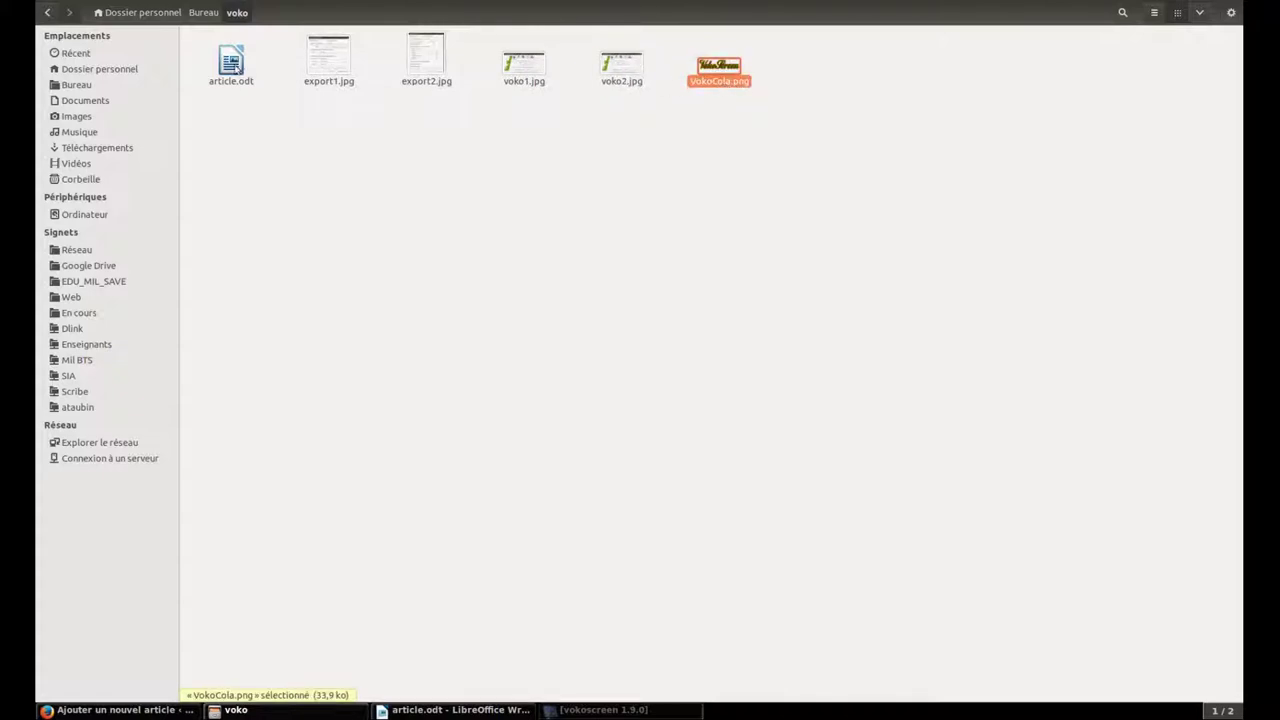
{"action": "left_click", "coordinate": [455, 710]}
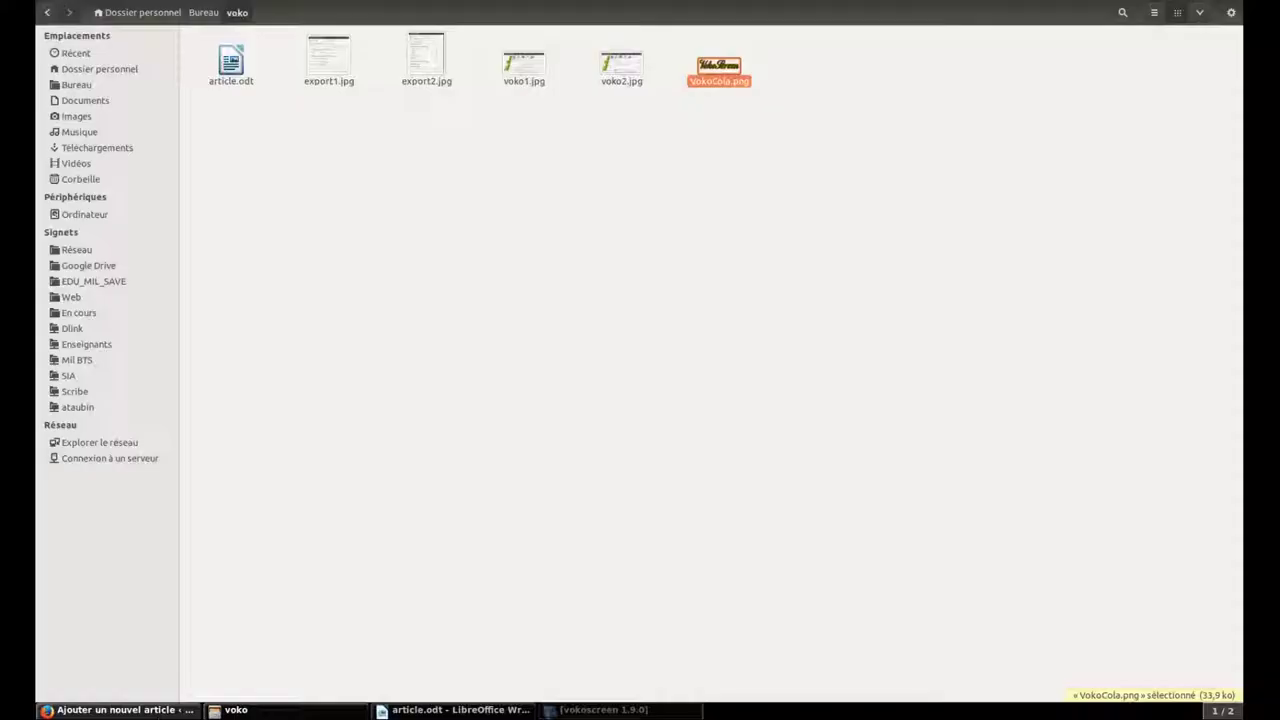
{"action": "left_click", "coordinate": [120, 710]}
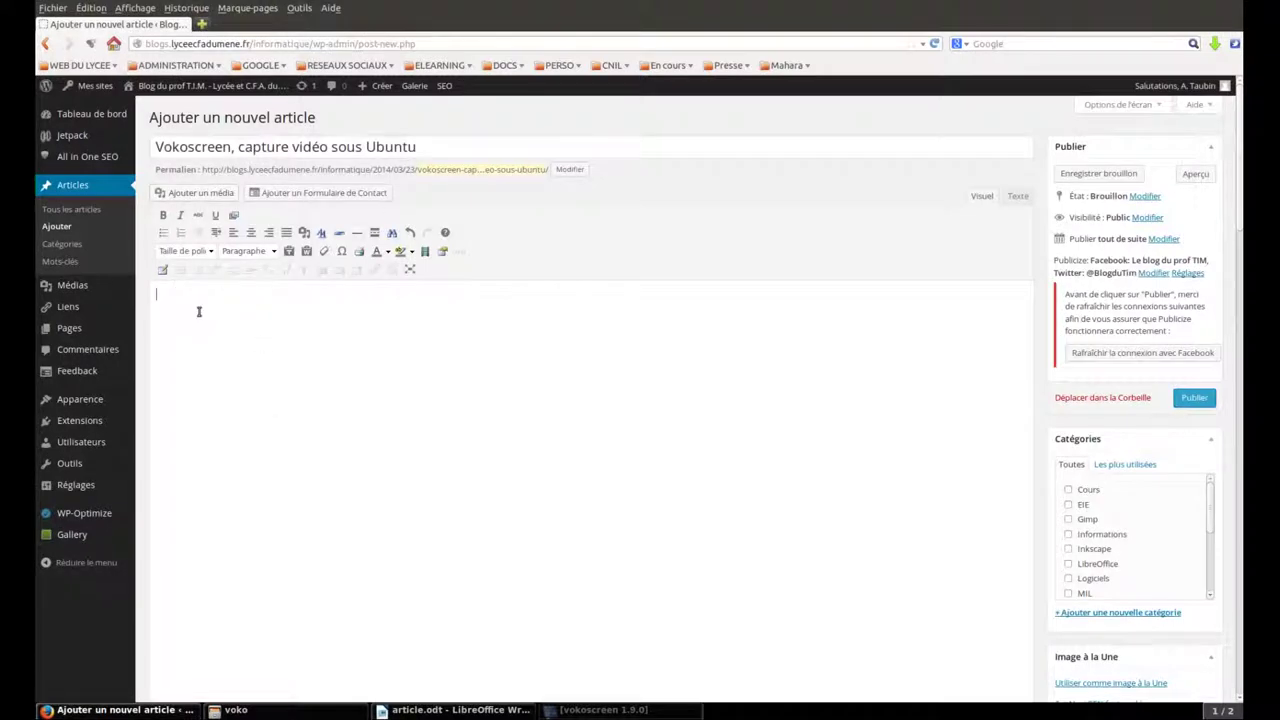
- Switch to article.odt in LibreOffice Writer and copy the whole selected article text
{"action": "left_click", "coordinate": [454, 710]}
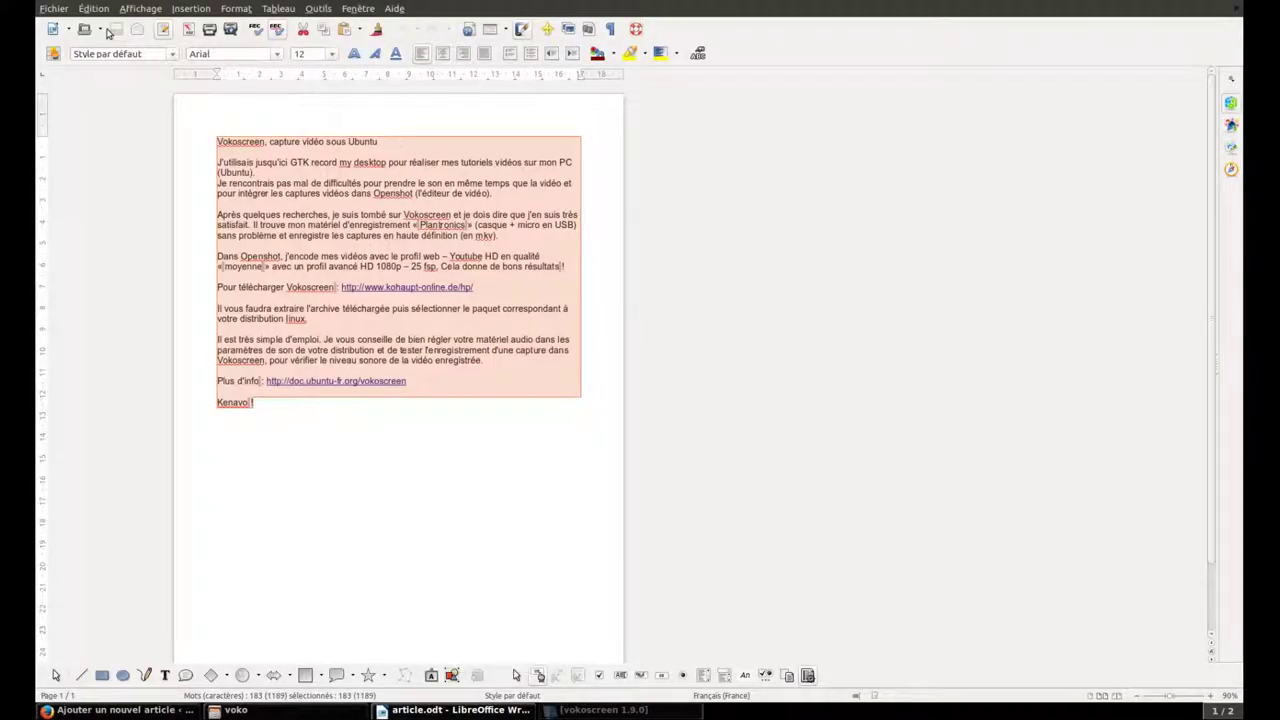
{"action": "left_click", "coordinate": [95, 9]}
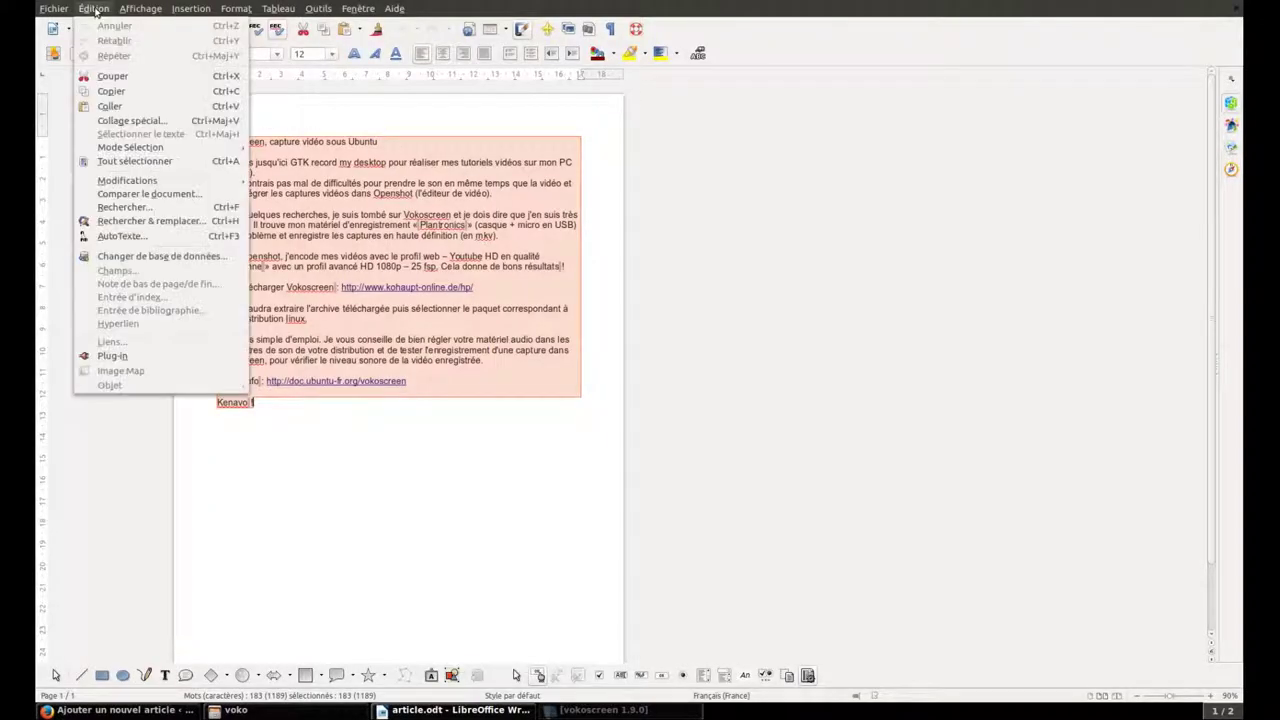
{"action": "left_click", "coordinate": [110, 91]}
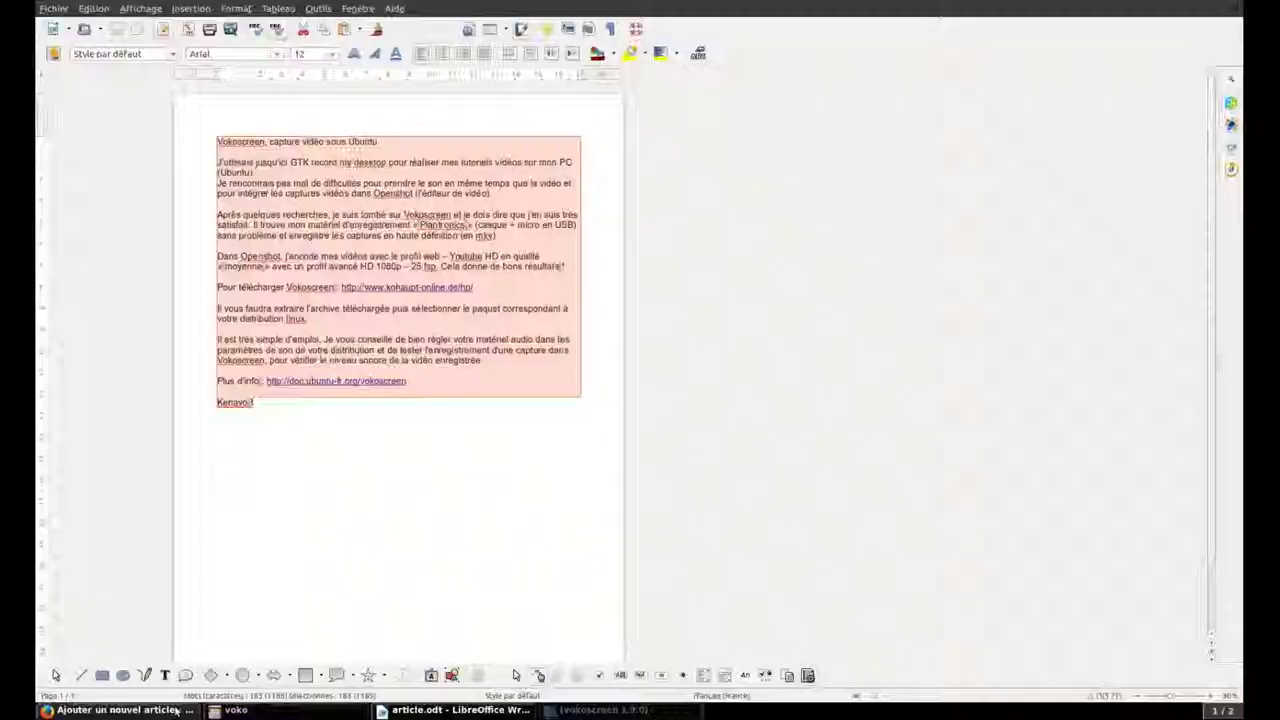
- Switch back to the new article in Firefox and insert the copied text into its body as plain text, keeping line breaks
{"action": "left_click", "coordinate": [120, 710]}
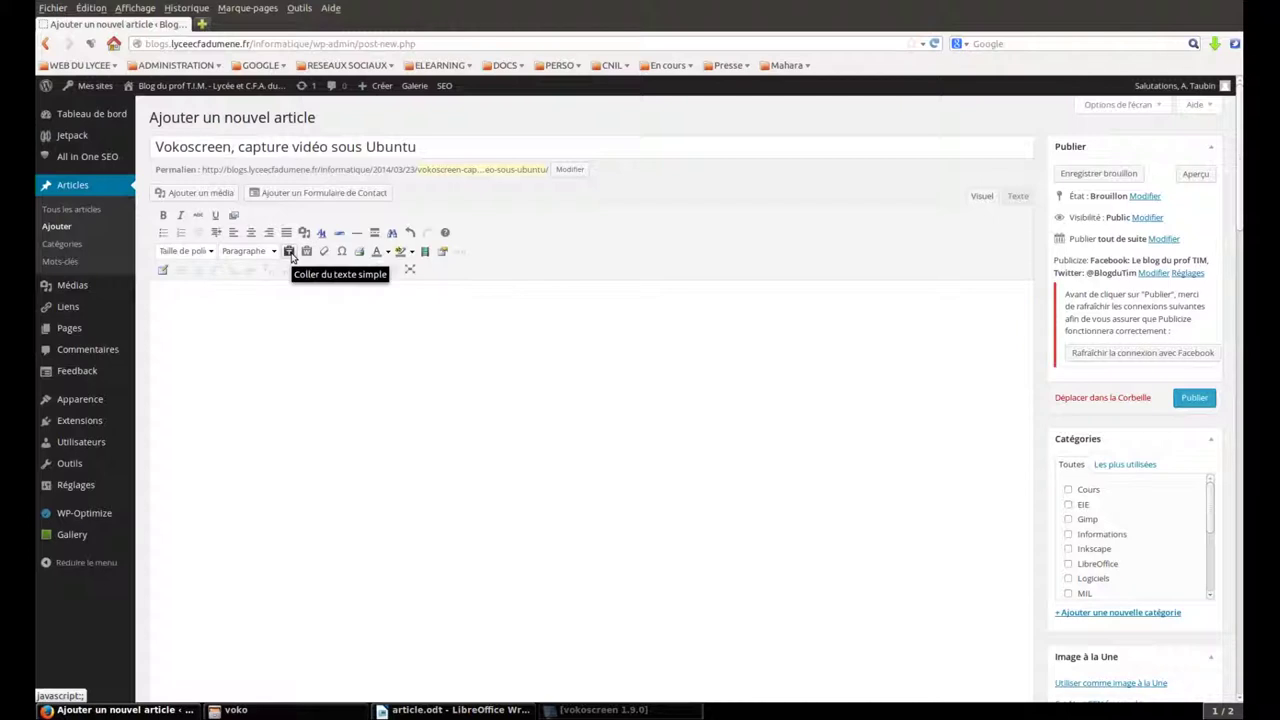
{"action": "left_click", "coordinate": [289, 251]}
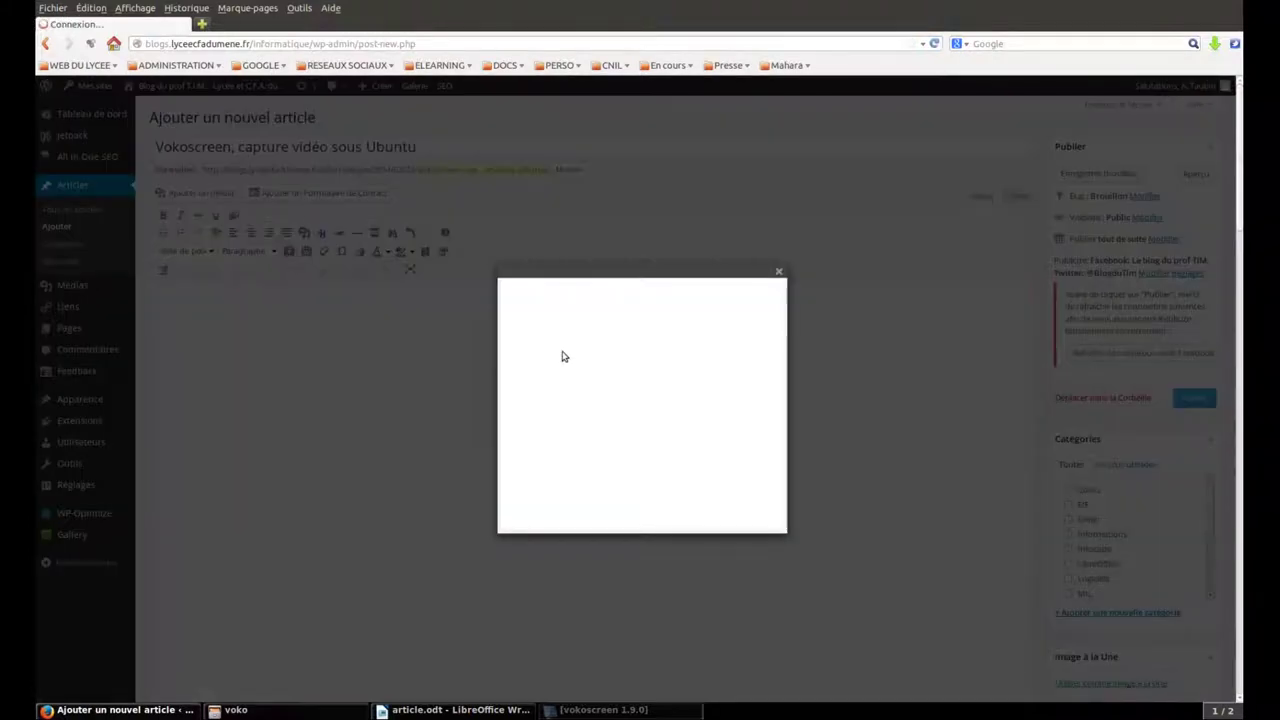
{"action": "key", "text": "ctrl+v"}
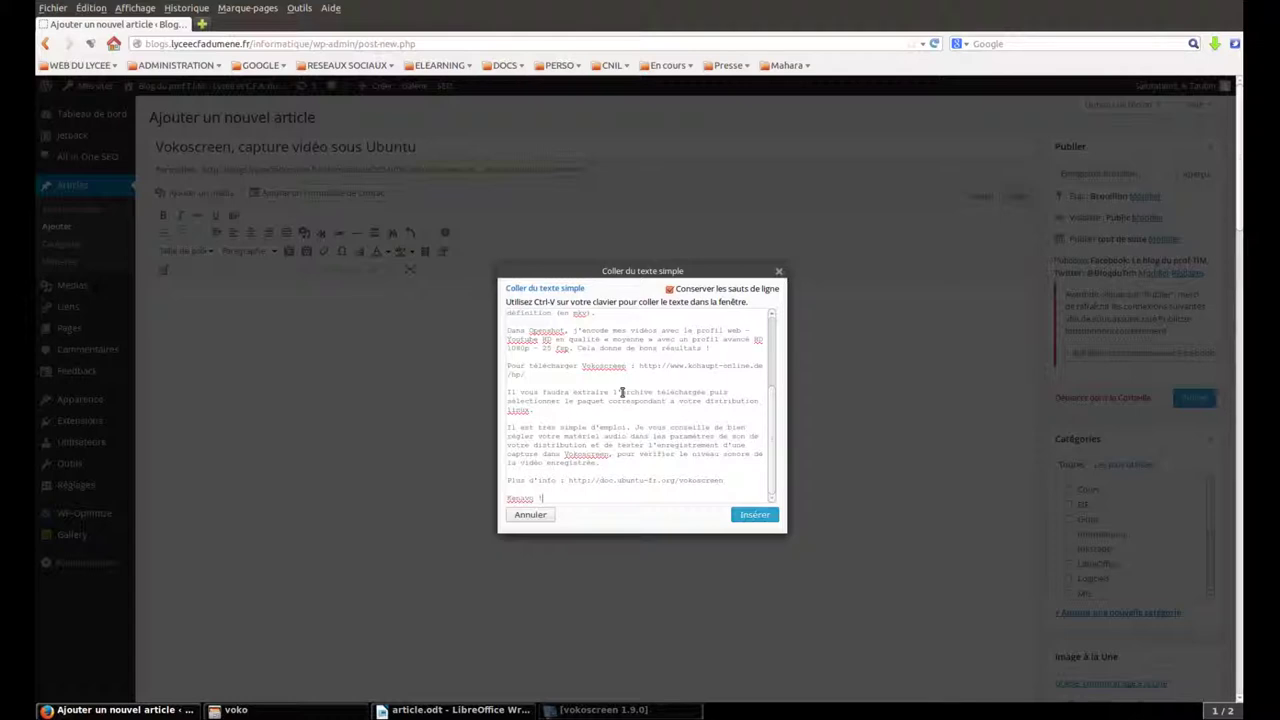
{"action": "left_click", "coordinate": [755, 514]}
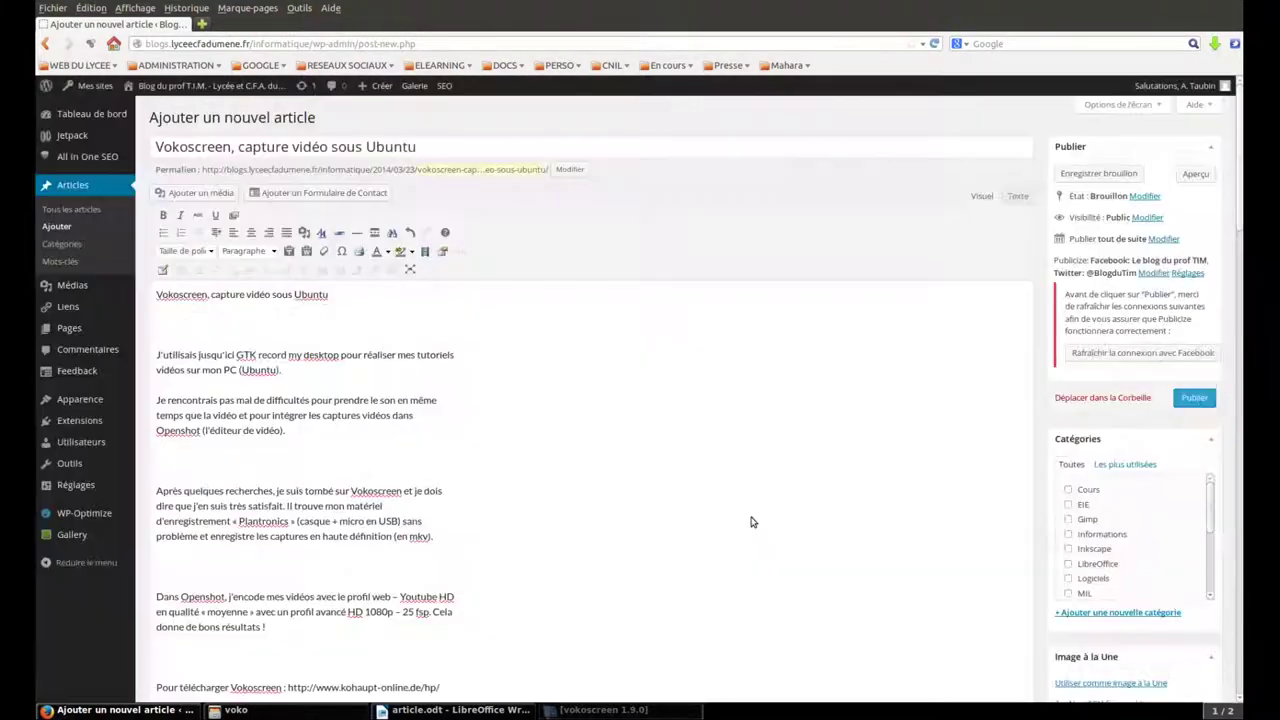
- Delete the repeated title and the empty line at the start of the article body
{"action": "left_click_drag", "start_coordinate": [158, 322], "coordinate": [146, 291]}
{"action": "key", "text": "BackSpace"}
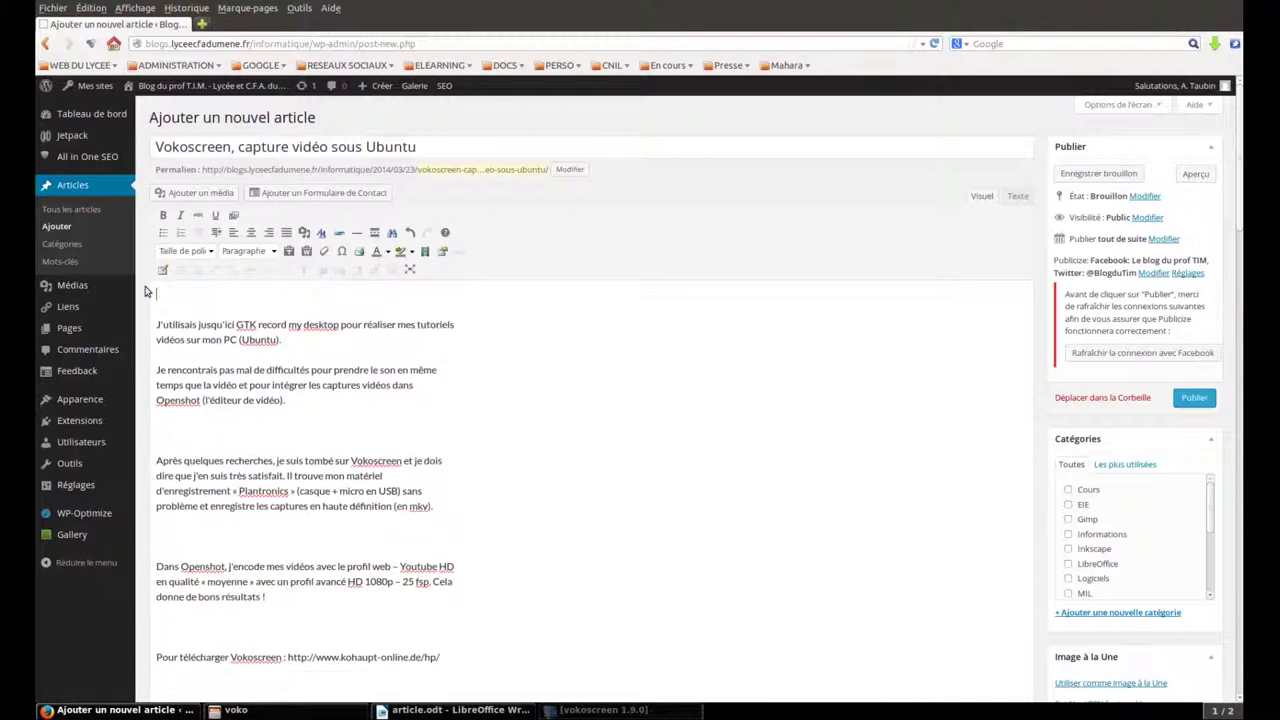
{"action": "key", "text": "Delete"}
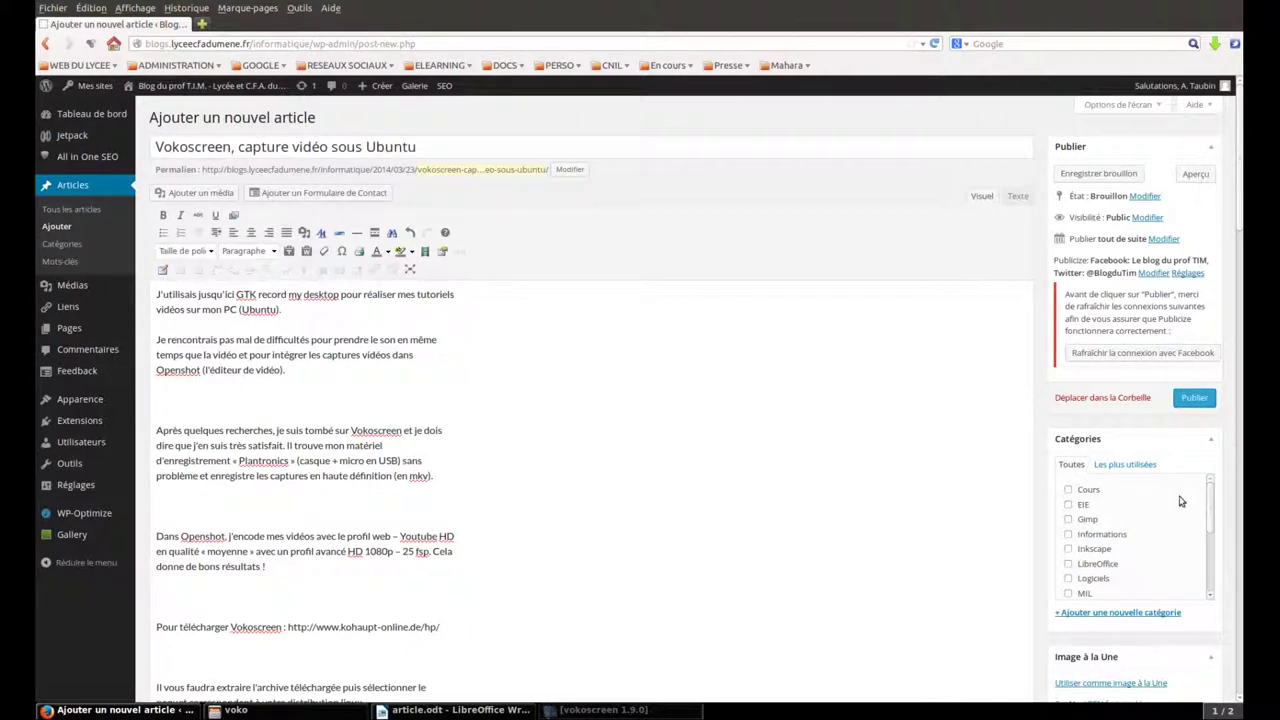
- Assign the article to the Informations category
{"action": "scroll", "coordinate": [1222, 468], "scroll_direction": "down", "scroll_amount": 2}
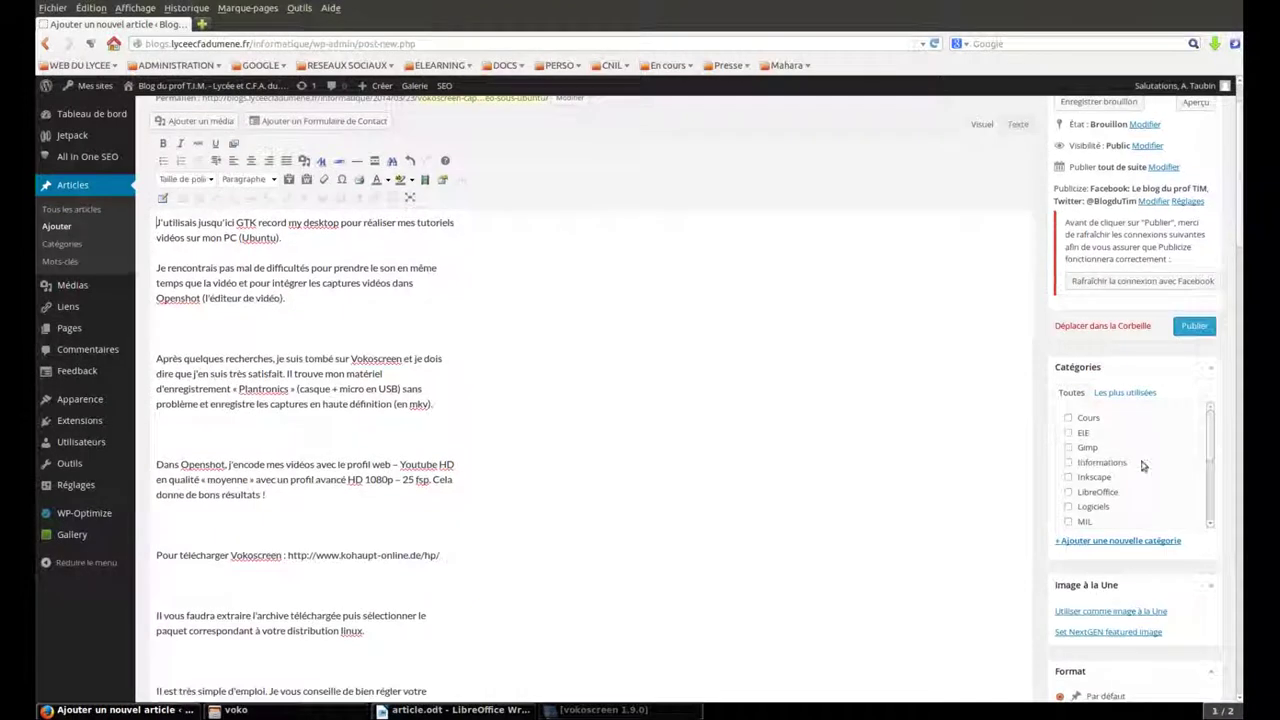
{"action": "left_click", "coordinate": [1068, 463]}
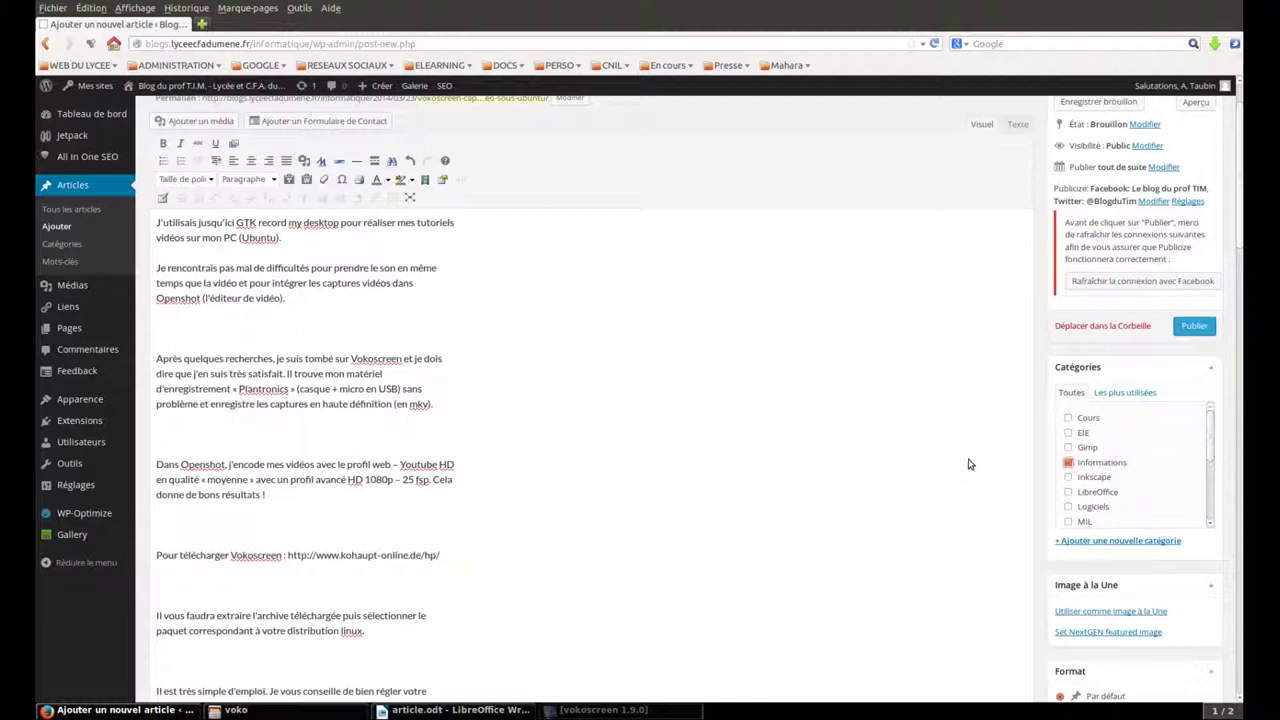
- Enter the article keywords "Vokoscreen, GTK record my desktop, Ubuntu, Capture vidéo" without adding them yet
{"action": "scroll", "coordinate": [969, 465], "scroll_direction": "down", "scroll_amount": 3}
{"action": "scroll", "coordinate": [969, 465], "scroll_direction": "down", "scroll_amount": 6}
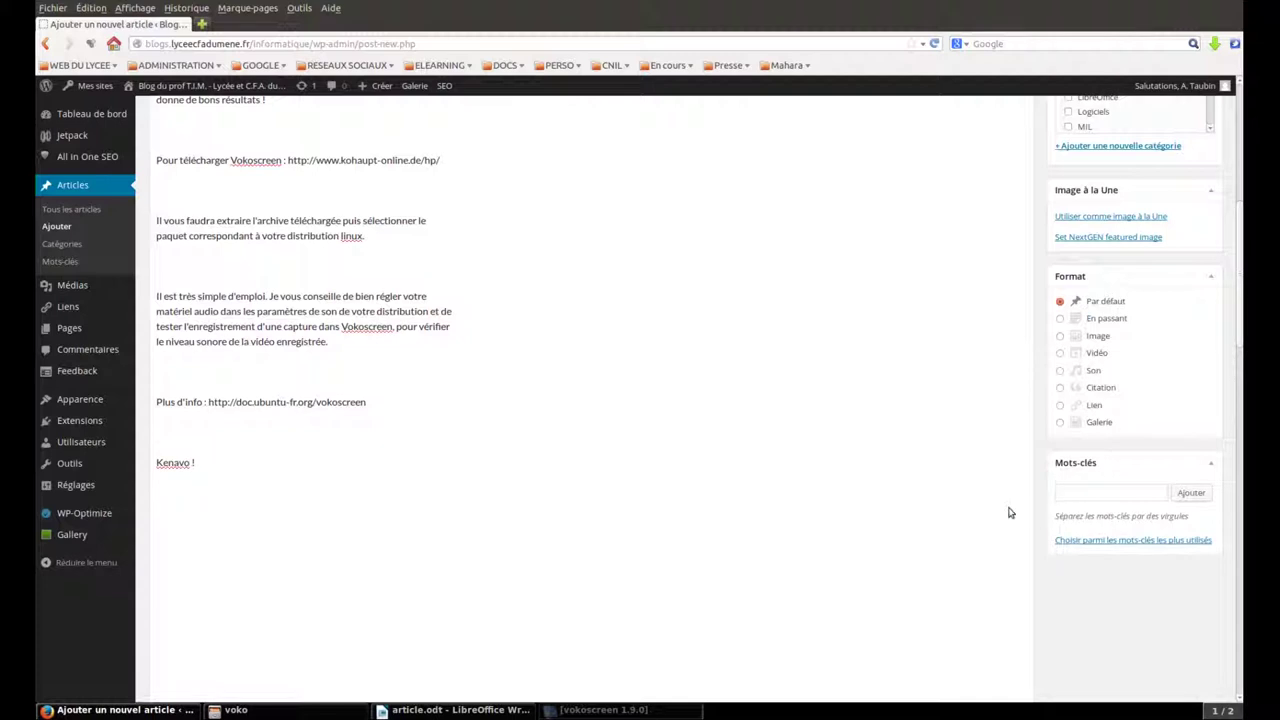
{"action": "type", "text": "screen, GT"}
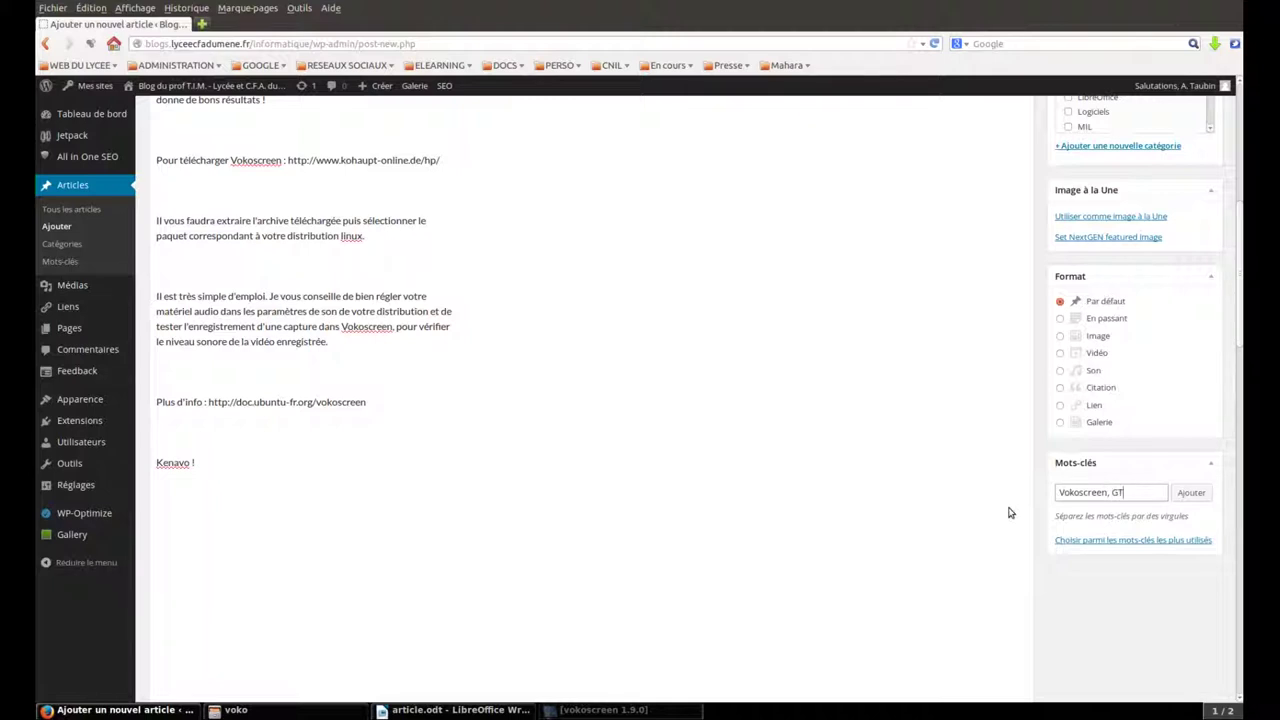
{"action": "type", "text": "K record my de"}
{"action": "type", "text": "skto"}
{"action": "type", "text": "p"}
{"action": "type", "text": "."}
{"action": "type", "text": " Ubuntu"}
{"action": "type", "text": ","}
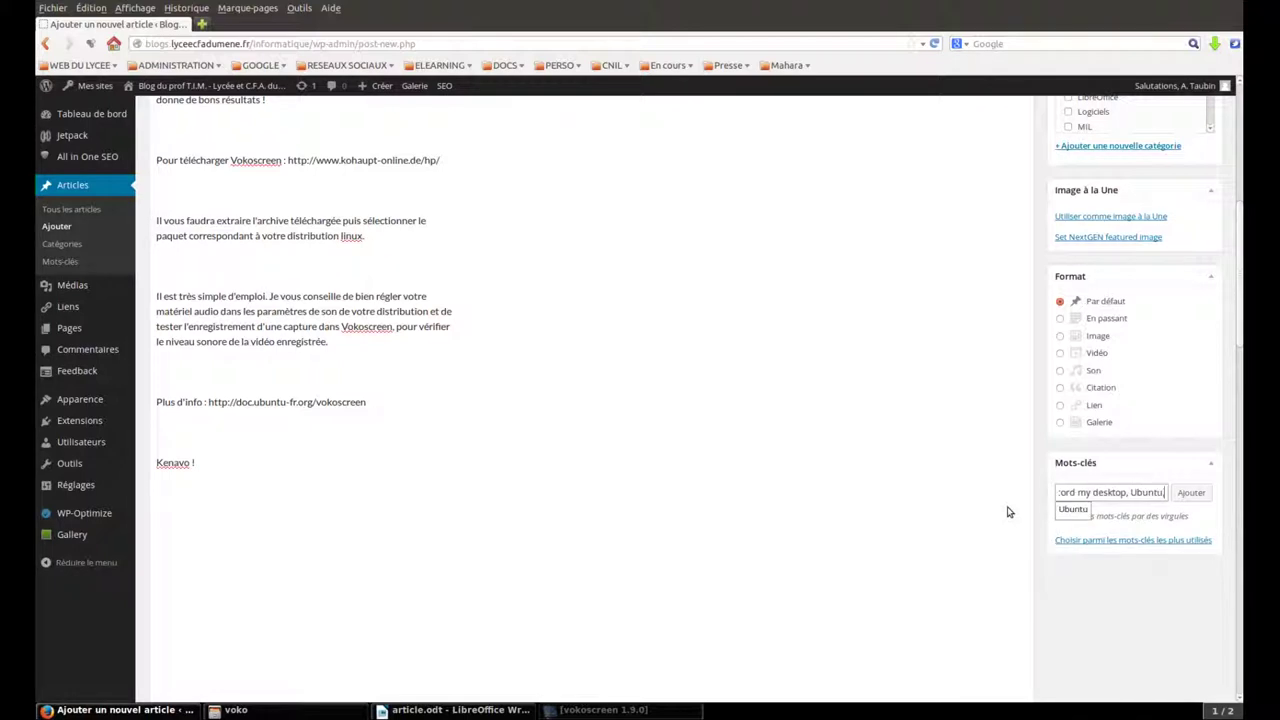
{"action": "type", "text": " Captu"}
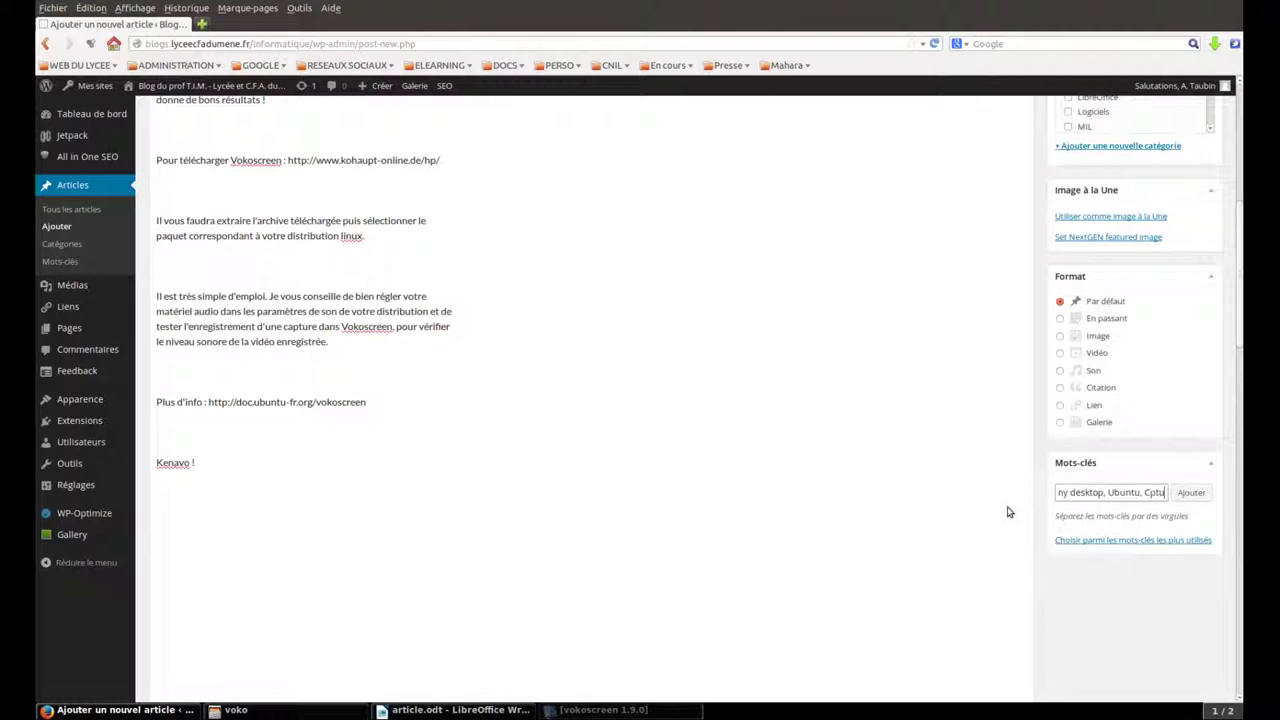
{"action": "type", "text": "re"}
{"action": "type", "text": " vi"}
{"action": "type", "text": "de"}
{"action": "type", "text": "o"}
- Copy the full keyword list, then add the keywords to the article
{"action": "triple_click", "coordinate": [1128, 494]}
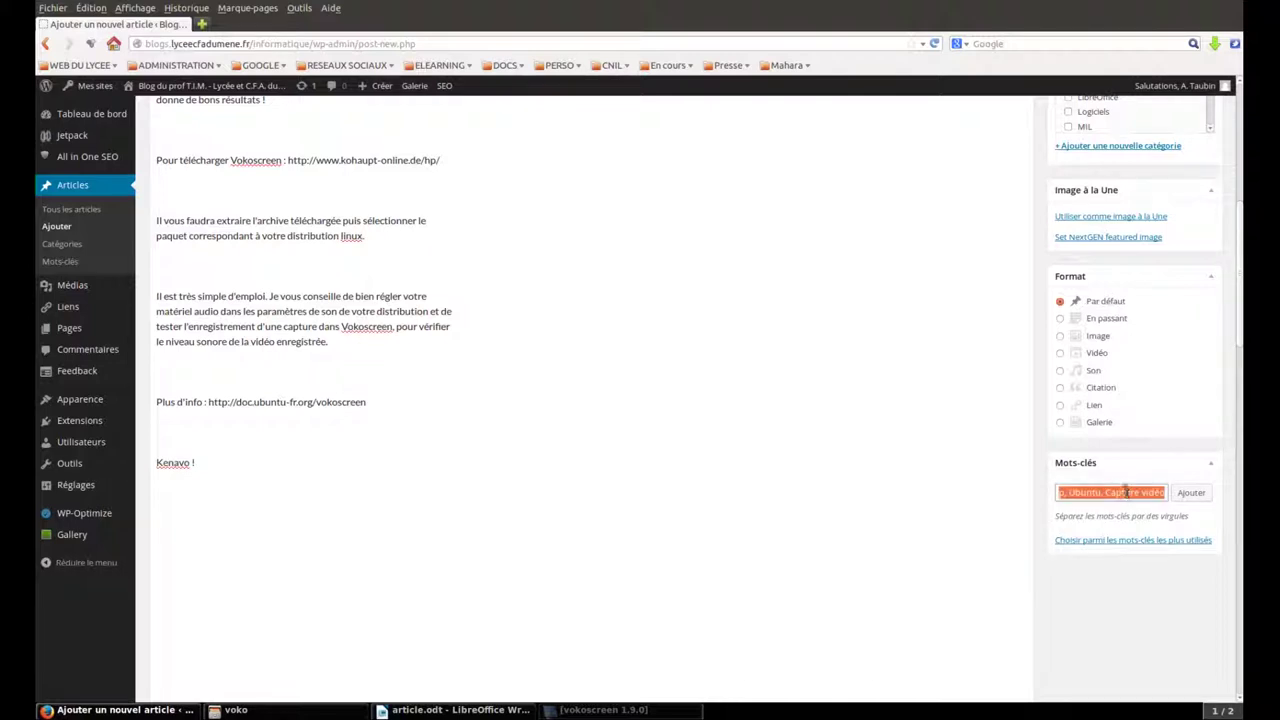
{"action": "right_click", "coordinate": [1127, 492]}
{"action": "left_click", "coordinate": [1131, 532]}
{"action": "left_click", "coordinate": [1190, 494]}
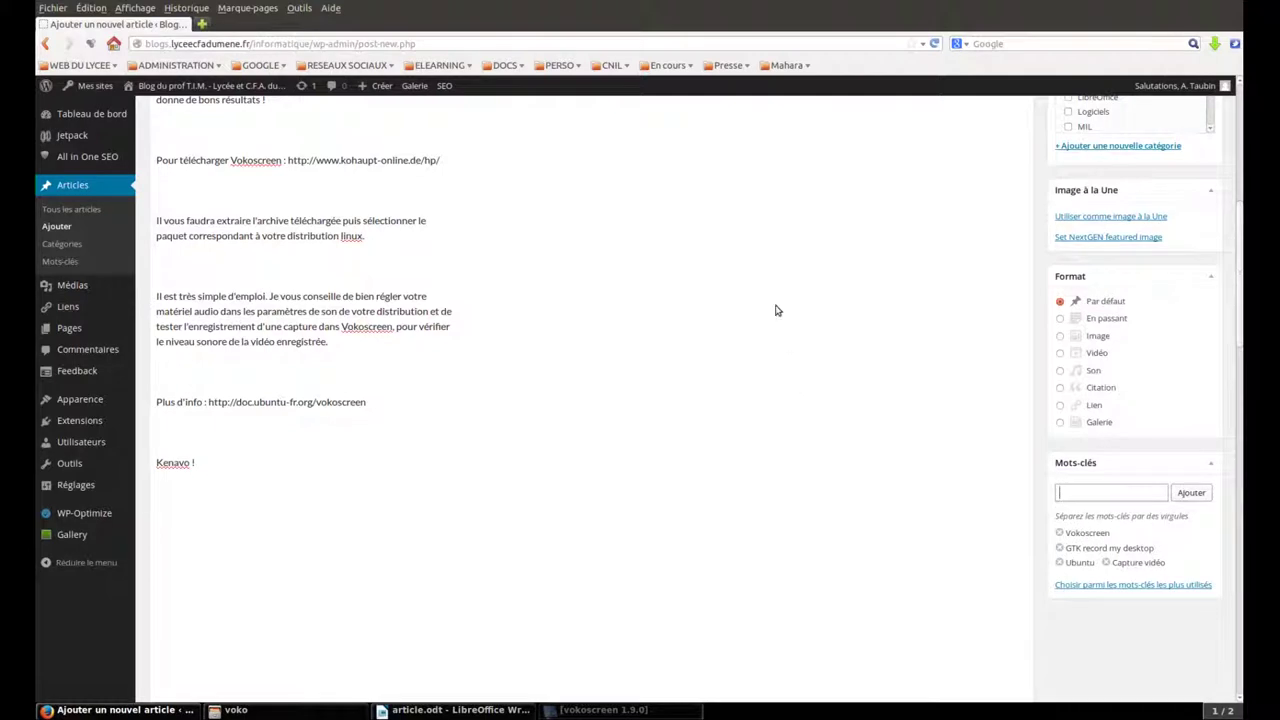
- Paste the copied keyword list as the comma-separated keywords of the All in One SEO Pack section
{"action": "scroll", "coordinate": [777, 313], "scroll_direction": "down", "scroll_amount": 5}
{"action": "scroll", "coordinate": [777, 318], "scroll_direction": "down", "scroll_amount": 5}
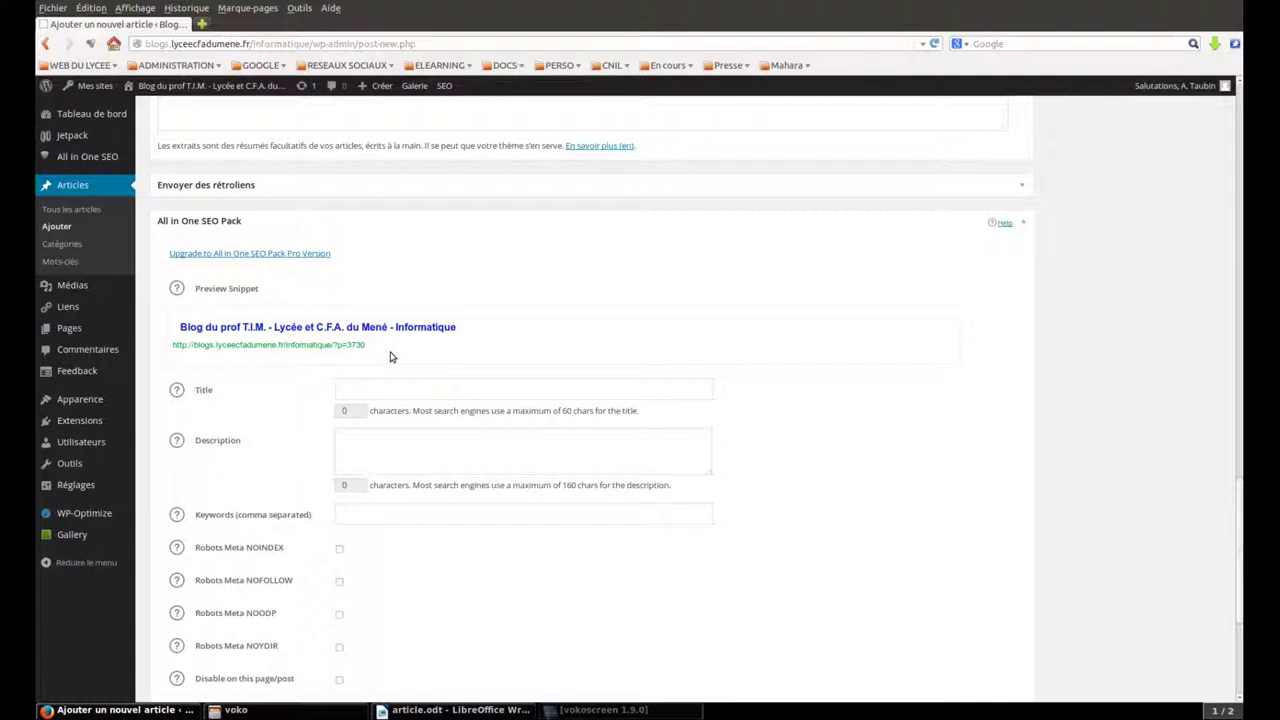
{"action": "left_click", "coordinate": [240, 520]}
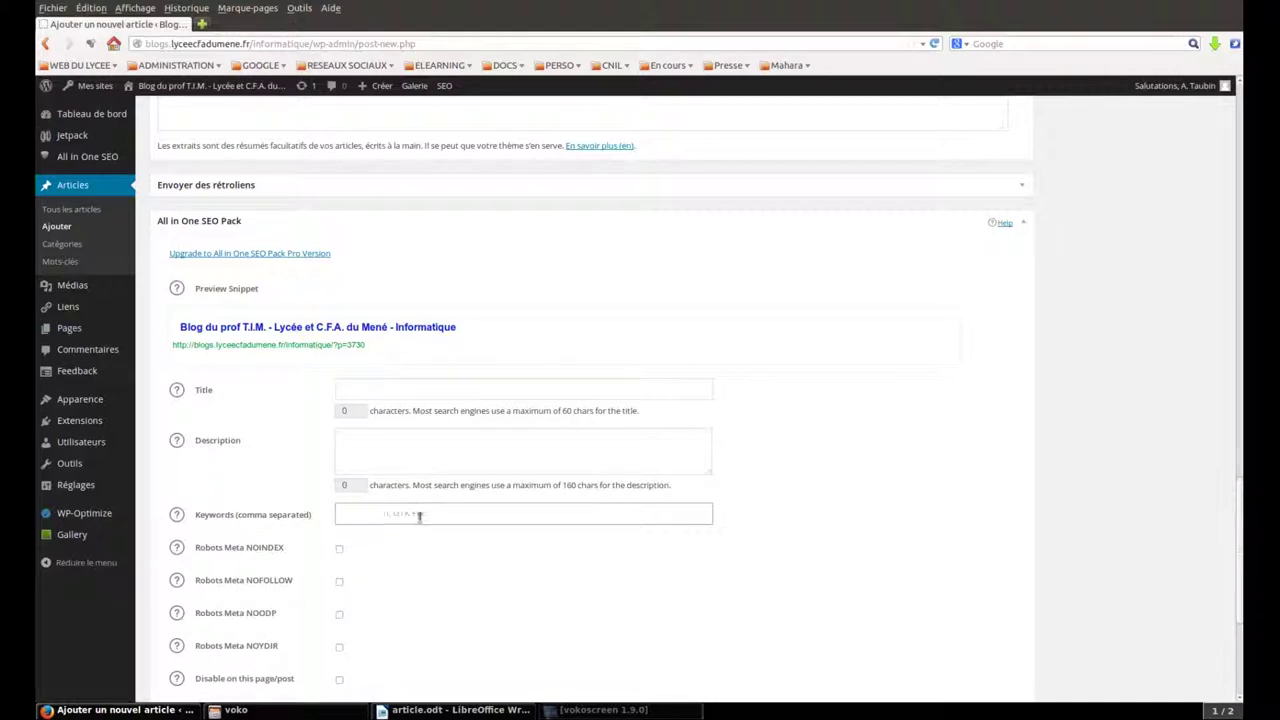
{"action": "key", "text": "ctrl+v"}
- Copy the article title "Vokoscreen, capture vidéo sous Ubuntu" into the All in One SEO Pack title
{"action": "scroll", "coordinate": [630, 360], "scroll_direction": "up", "scroll_amount": 3}
{"action": "scroll", "coordinate": [500, 304], "scroll_direction": "up", "scroll_amount": 10}
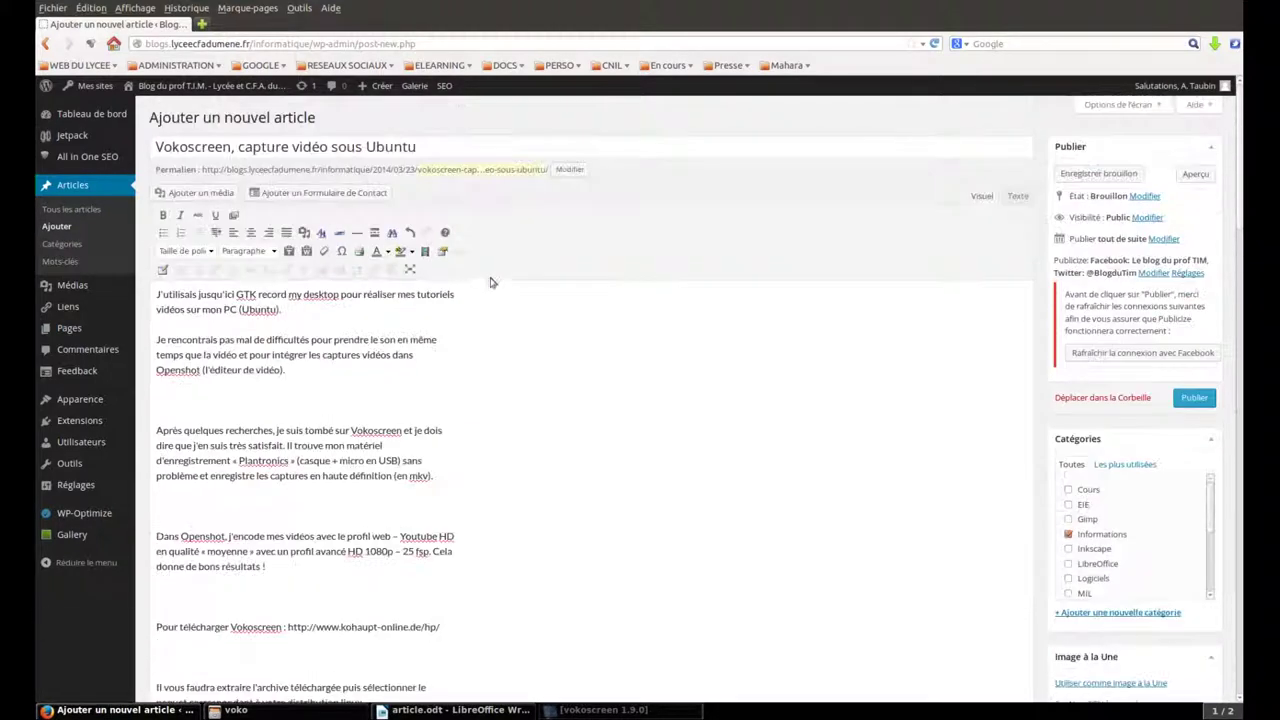
{"action": "left_click_drag", "start_coordinate": [418, 148], "coordinate": [156, 147]}
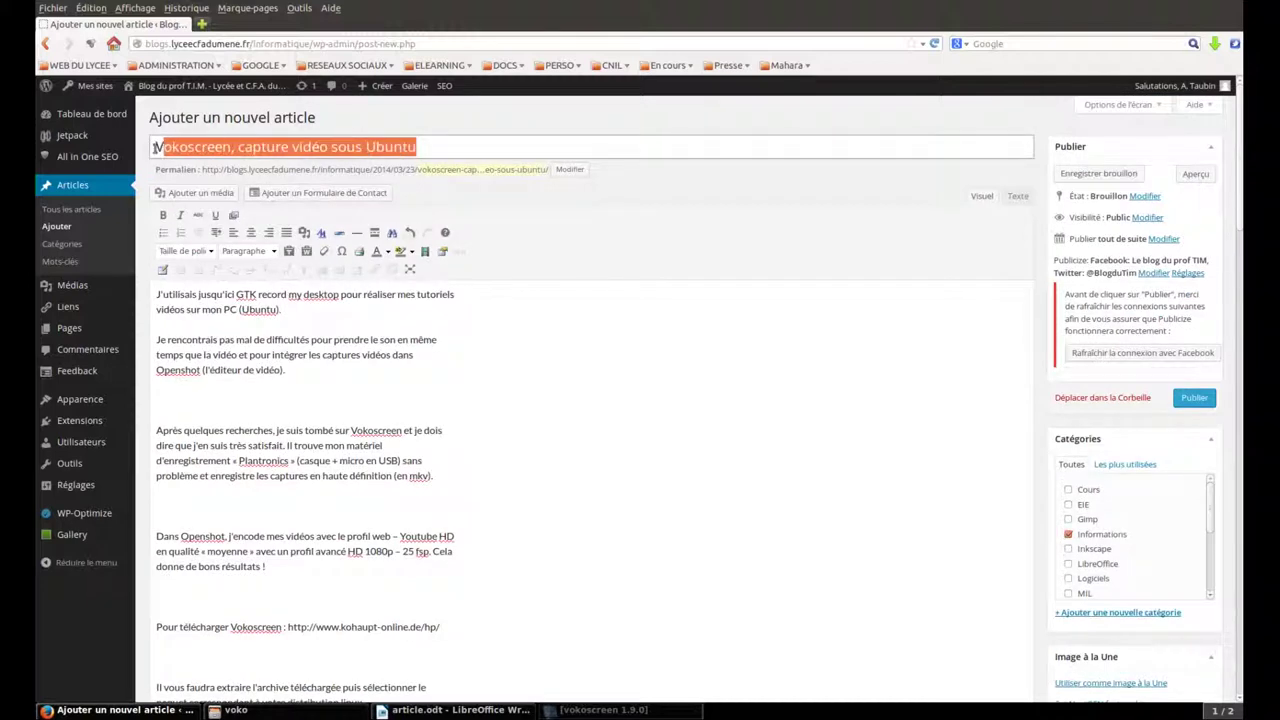
{"action": "scroll", "coordinate": [680, 436], "scroll_direction": "down", "scroll_amount": 3}
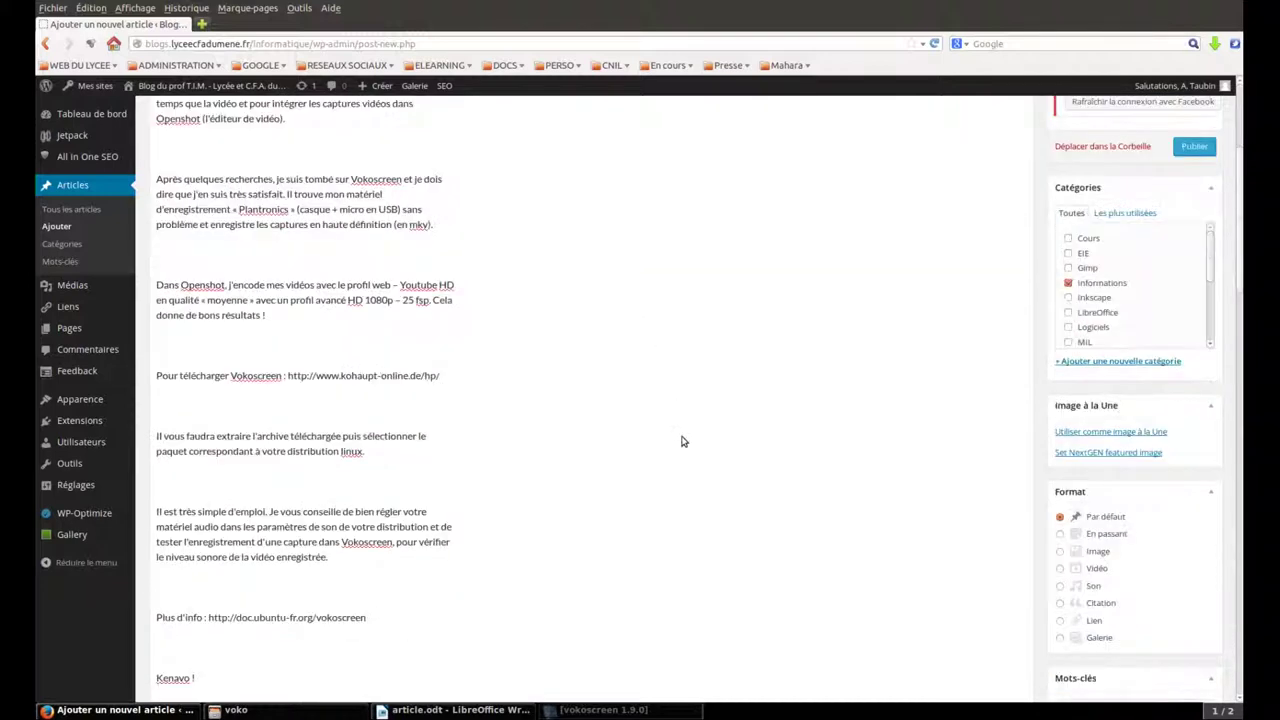
{"action": "scroll", "coordinate": [681, 441], "scroll_direction": "down", "scroll_amount": 12}
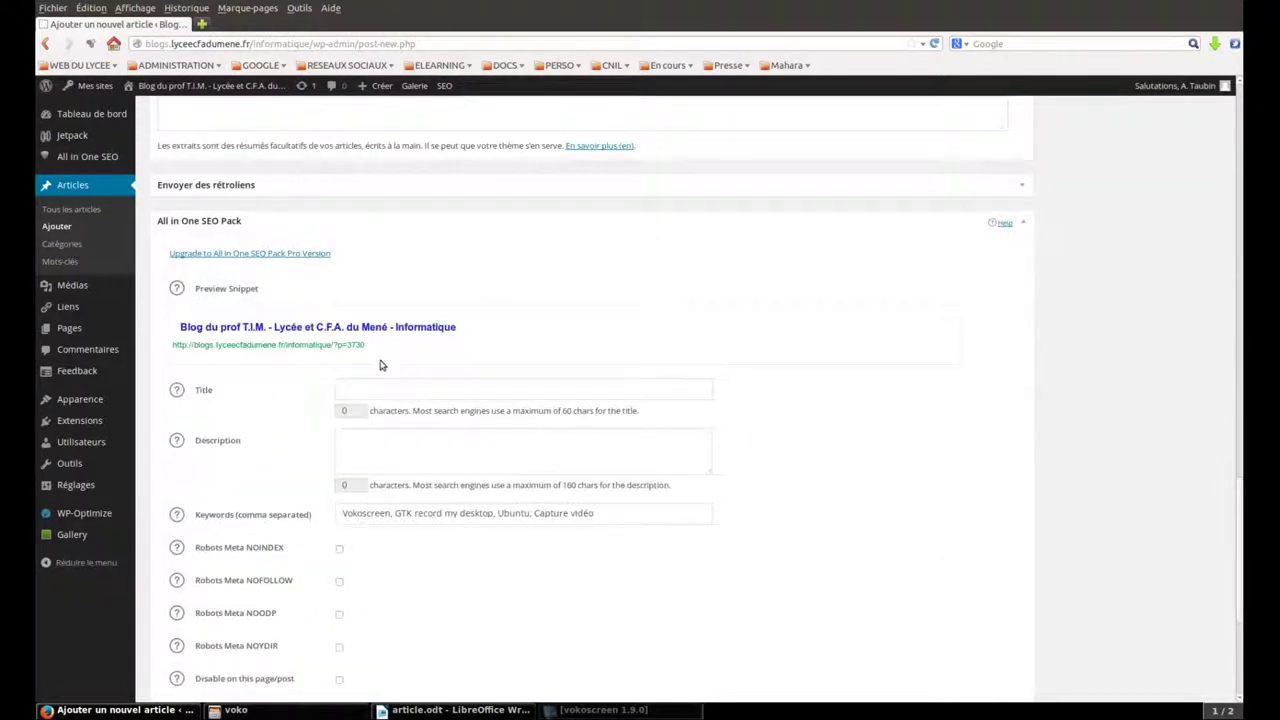
{"action": "left_click", "coordinate": [419, 396]}
{"action": "key", "text": "ctrl+v"}
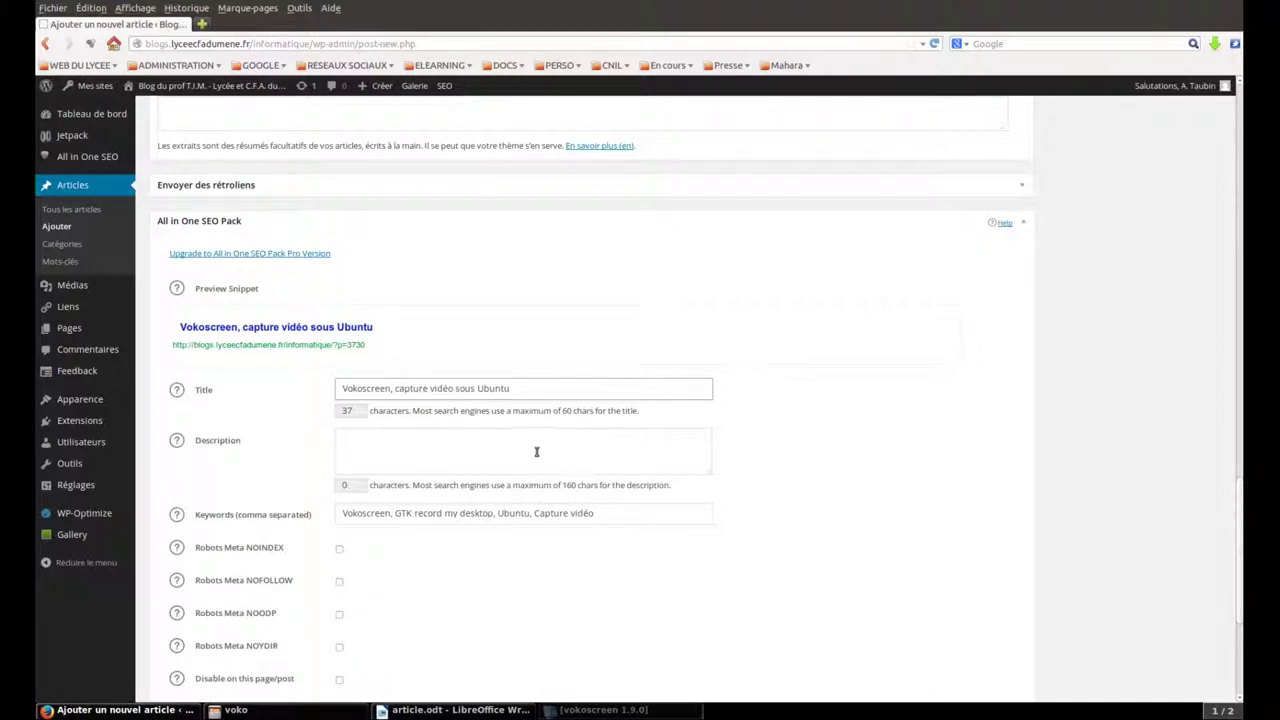
- Insert an empty line above the first paragraph of the article body
{"action": "scroll", "coordinate": [670, 282], "scroll_direction": "up", "scroll_amount": 10}
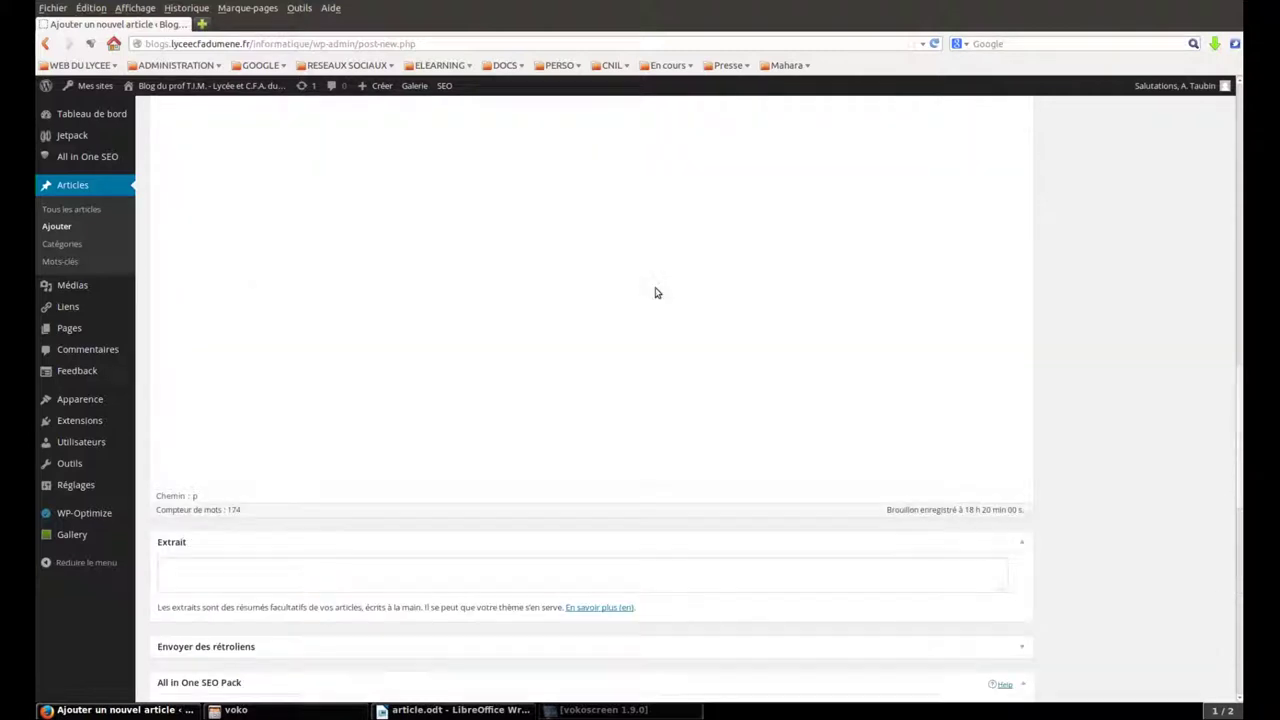
{"action": "scroll", "coordinate": [657, 293], "scroll_direction": "up", "scroll_amount": 15}
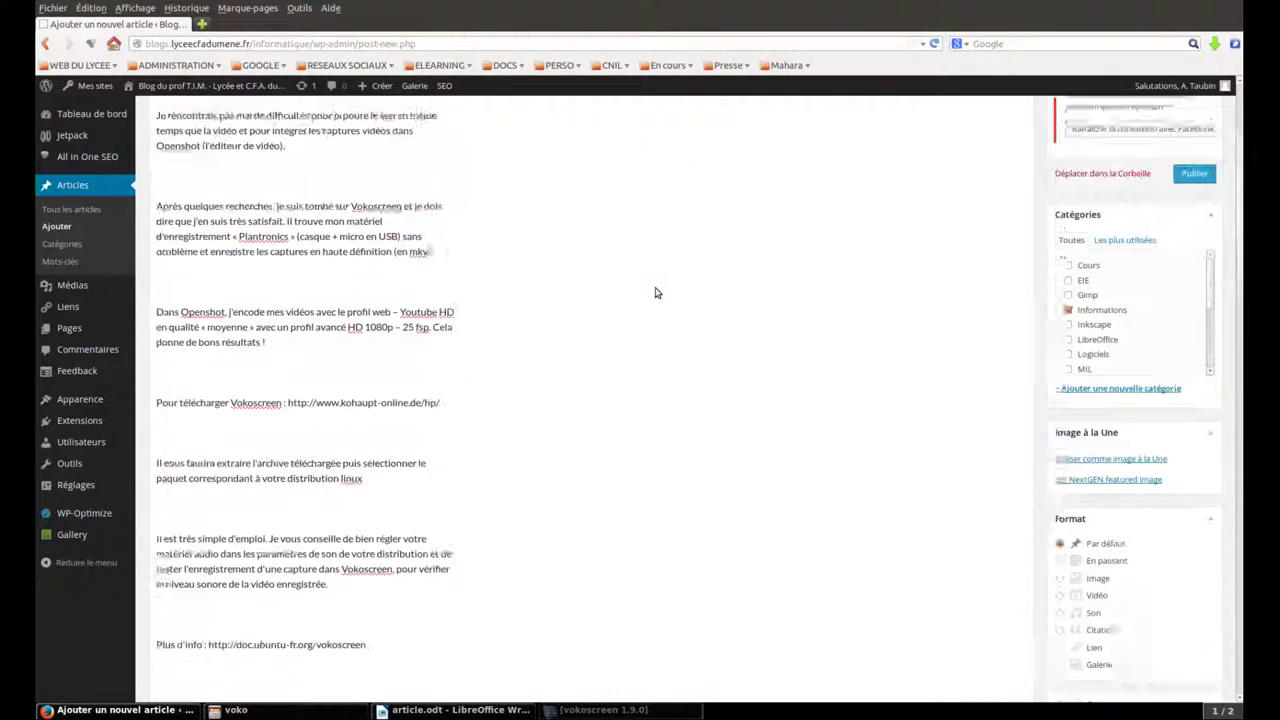
{"action": "left_click", "coordinate": [158, 295]}
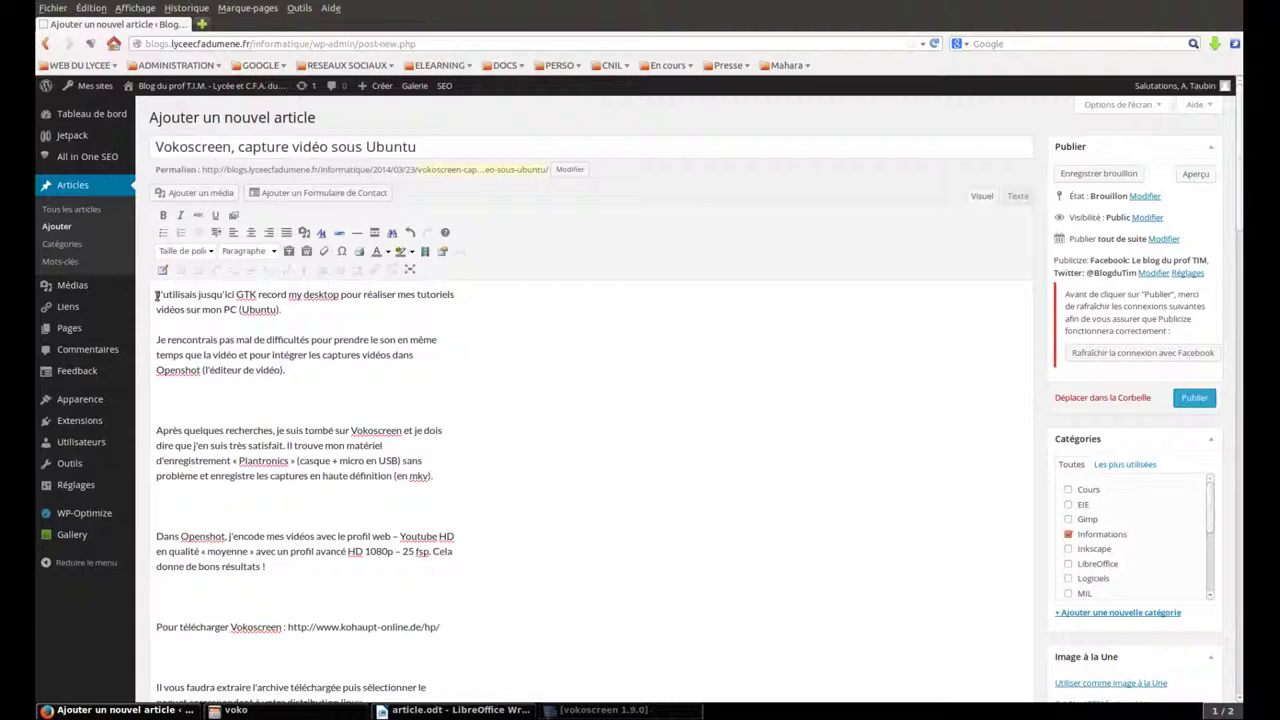
{"action": "key", "text": "Return"}
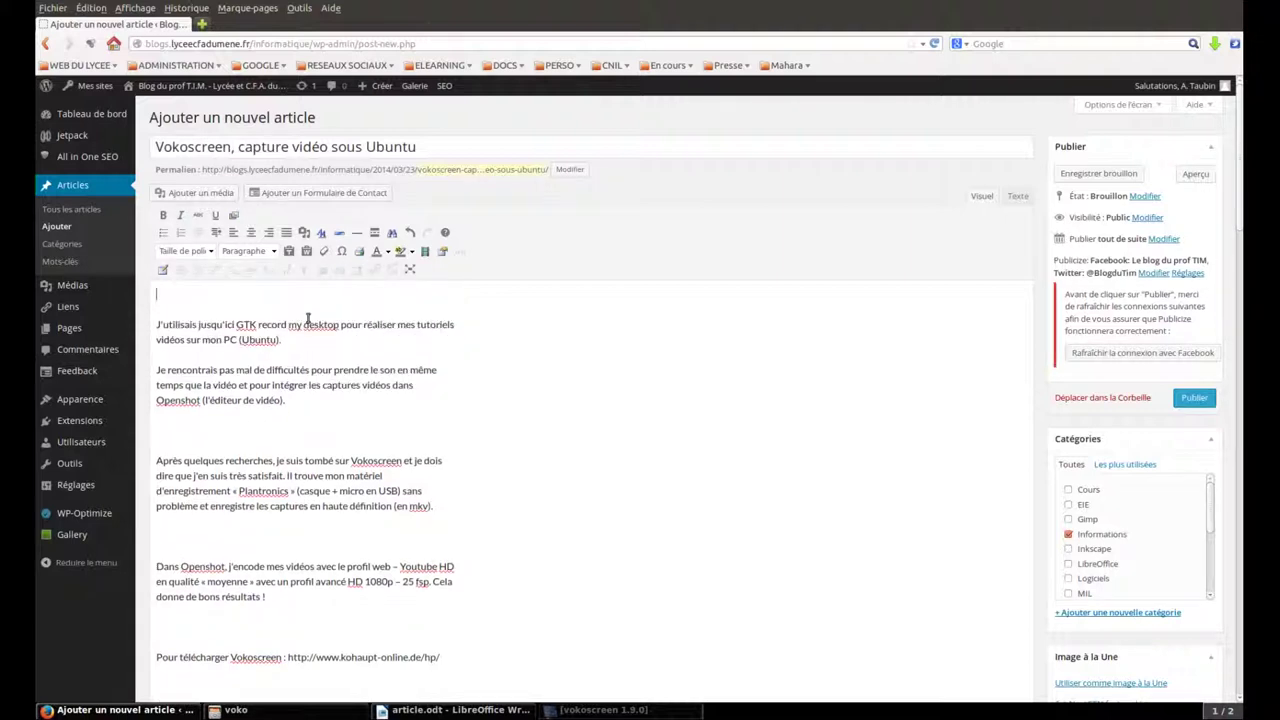
- Clear the preselected media and insert only the VokoCola.png logo on the empty line above the first paragraph
{"action": "left_click", "coordinate": [198, 193]}
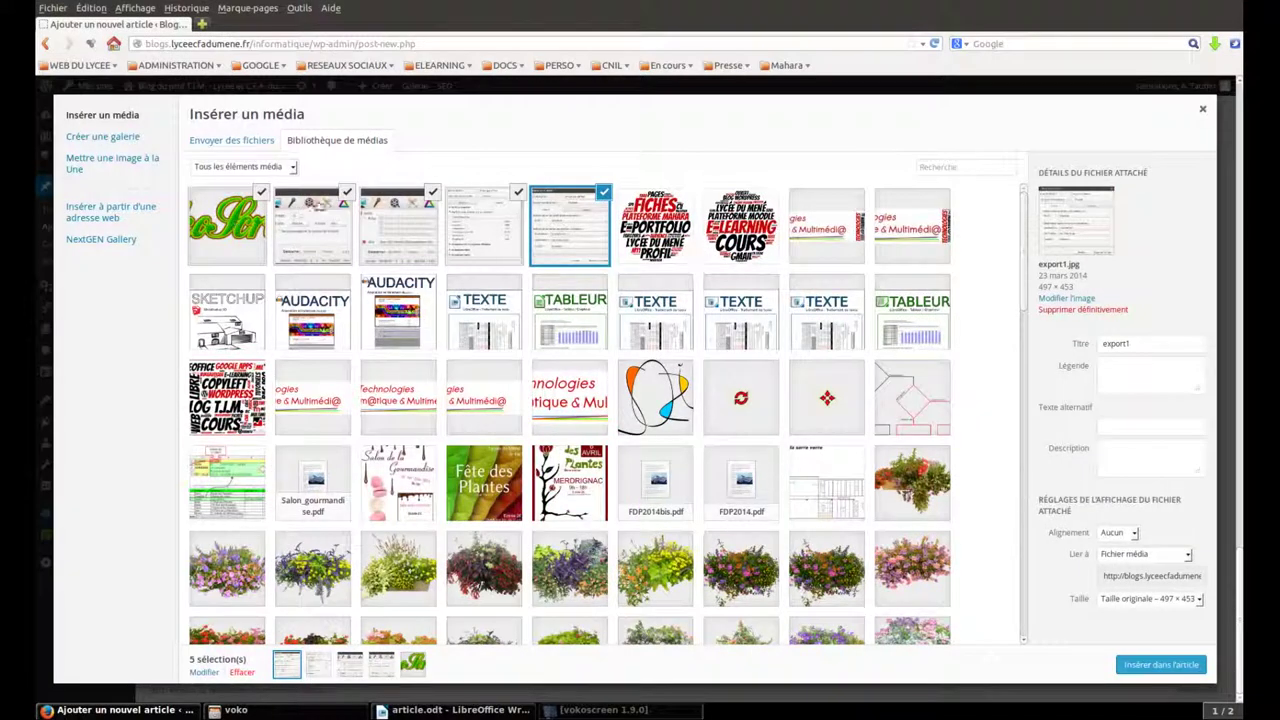
{"action": "left_click", "coordinate": [346, 191]}
{"action": "left_click", "coordinate": [432, 191]}
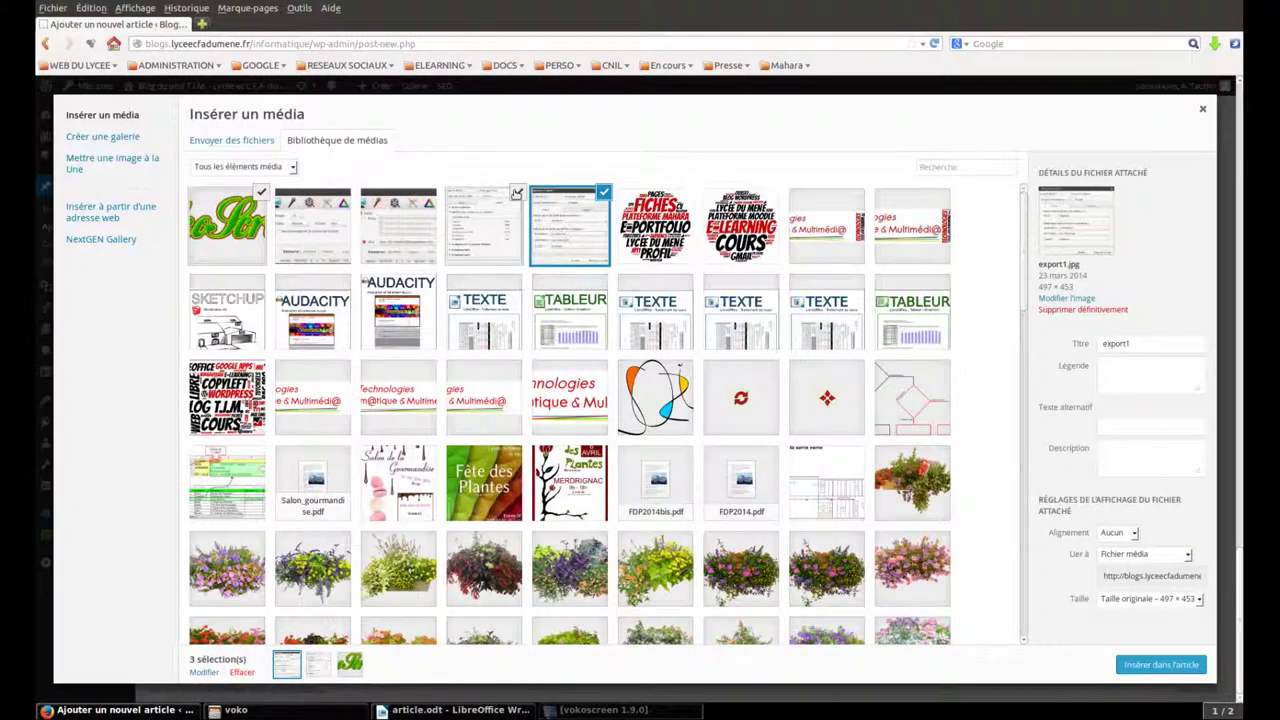
{"action": "left_click", "coordinate": [518, 191]}
{"action": "left_click", "coordinate": [603, 191]}
{"action": "left_click", "coordinate": [222, 205]}
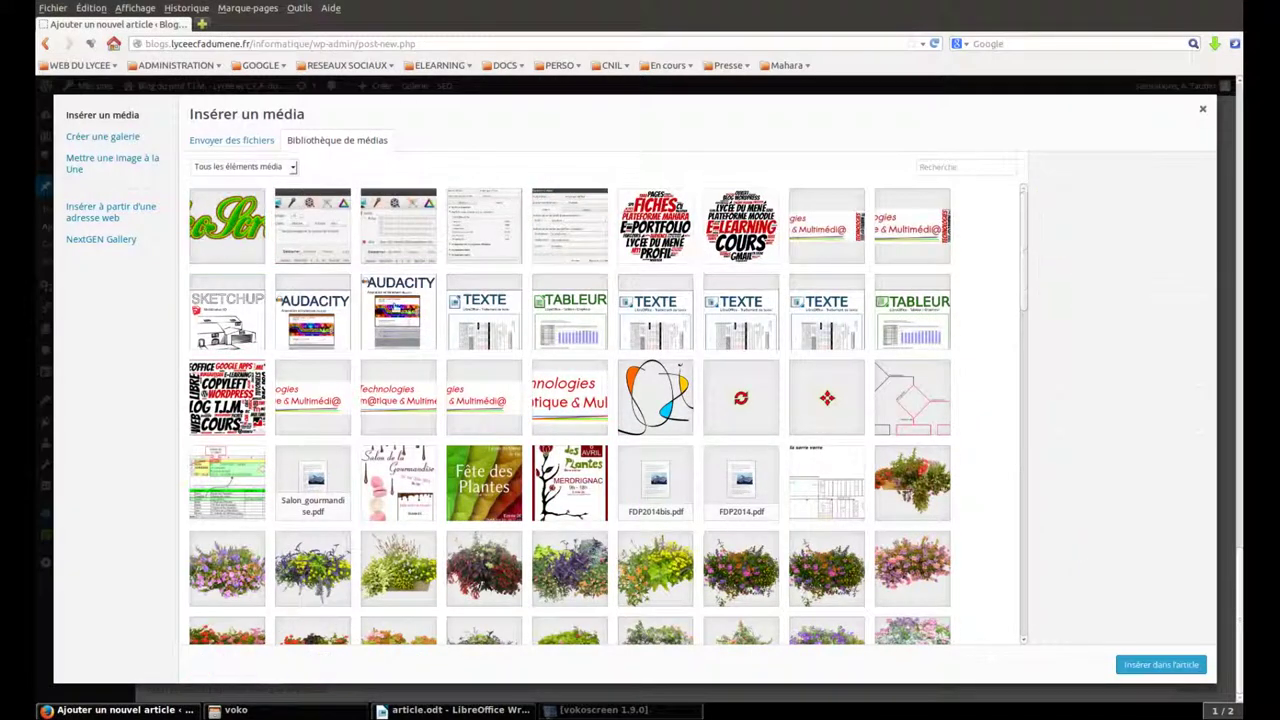
{"action": "left_click", "coordinate": [244, 206]}
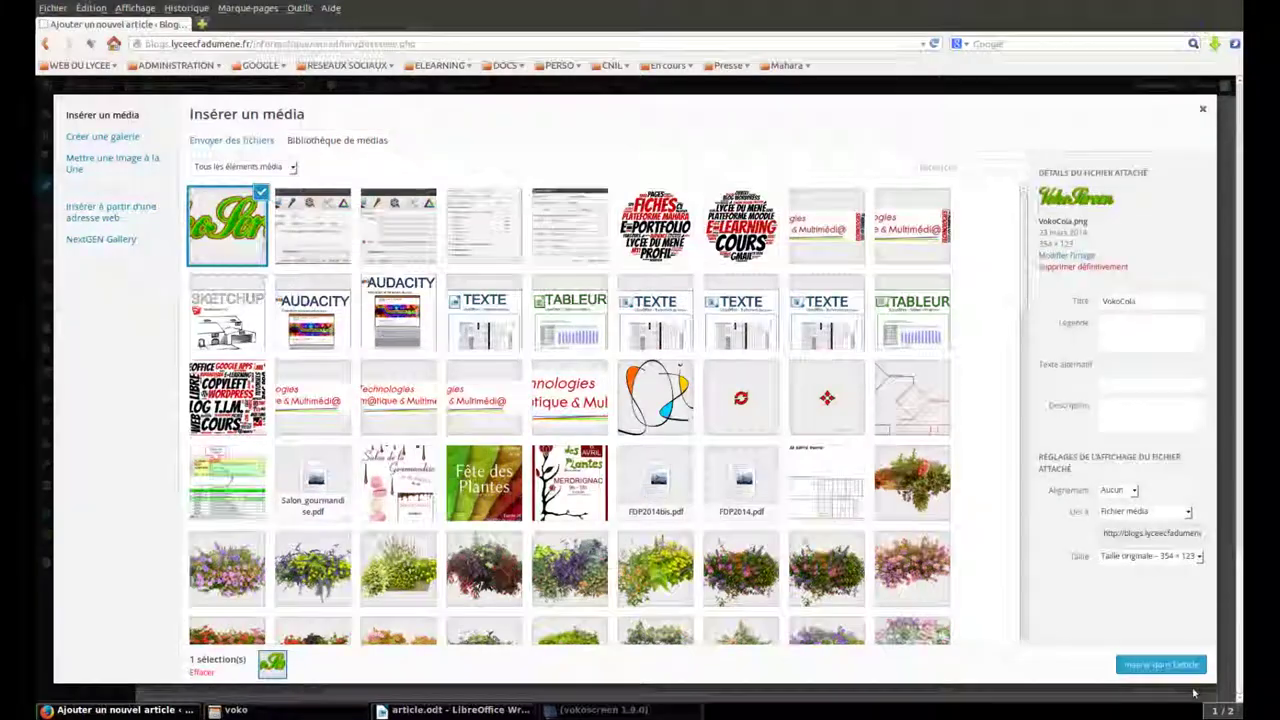
{"action": "left_click", "coordinate": [1158, 666]}
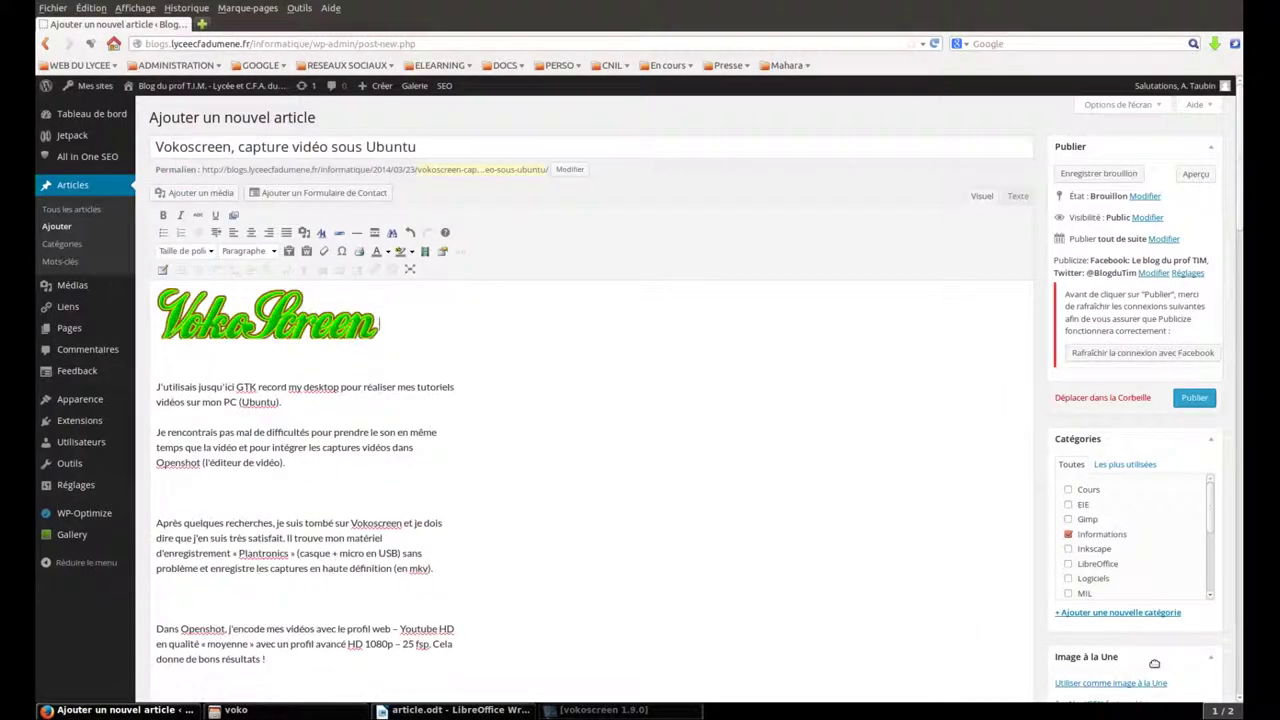
- Make "mes tutoriels vidéos" and "GTK record my desktop" bold in the first paragraph
{"action": "left_click", "coordinate": [182, 371]}
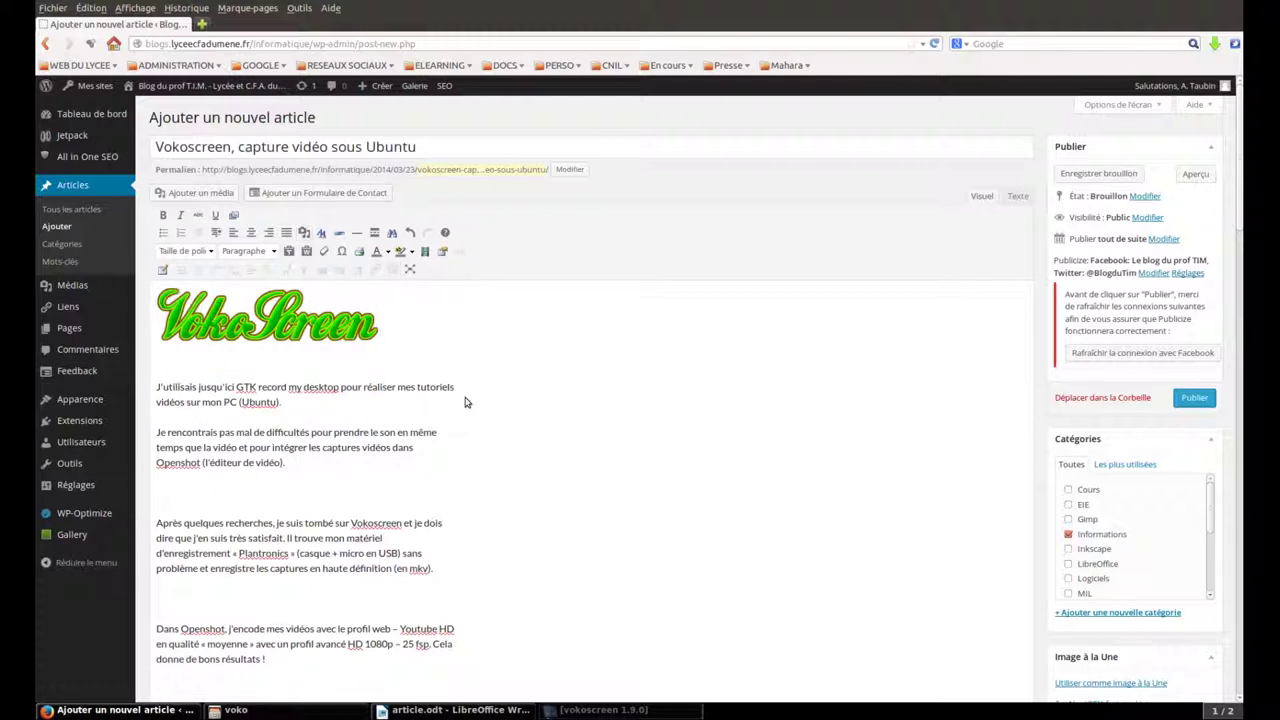
{"action": "scroll", "coordinate": [465, 402], "scroll_direction": "down", "scroll_amount": 1}
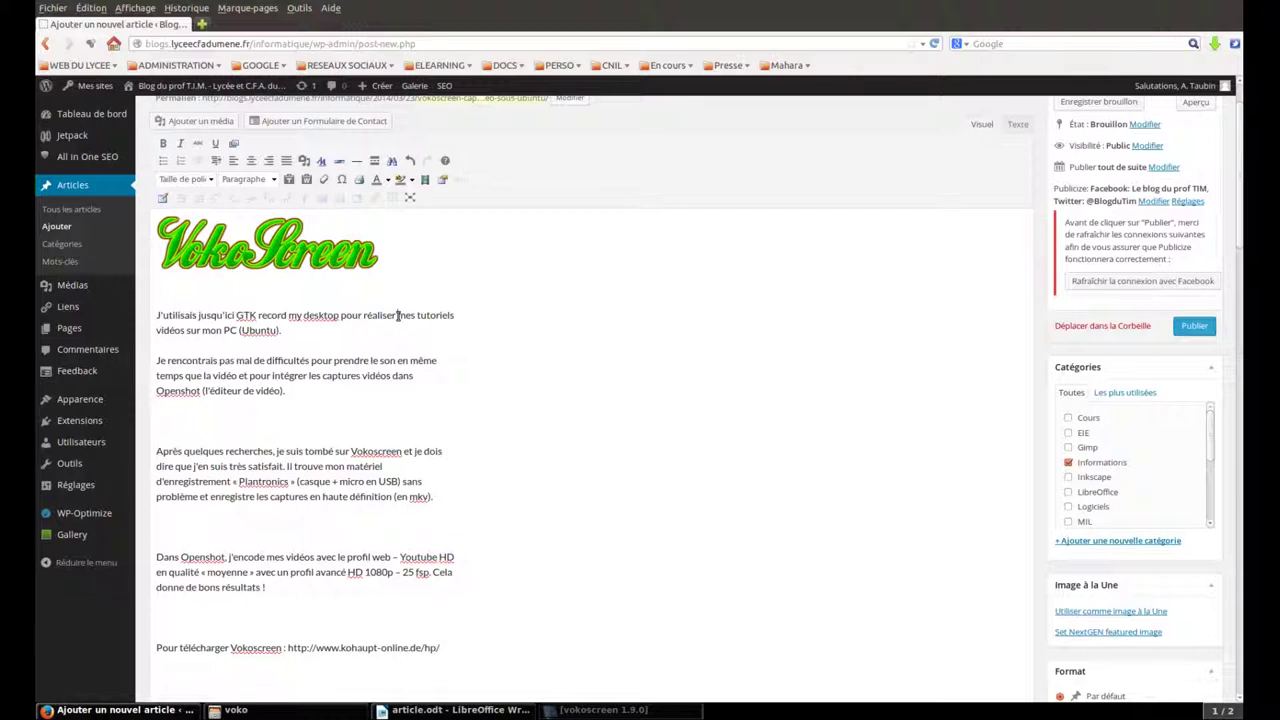
{"action": "left_click_drag", "start_coordinate": [398, 315], "coordinate": [184, 331]}
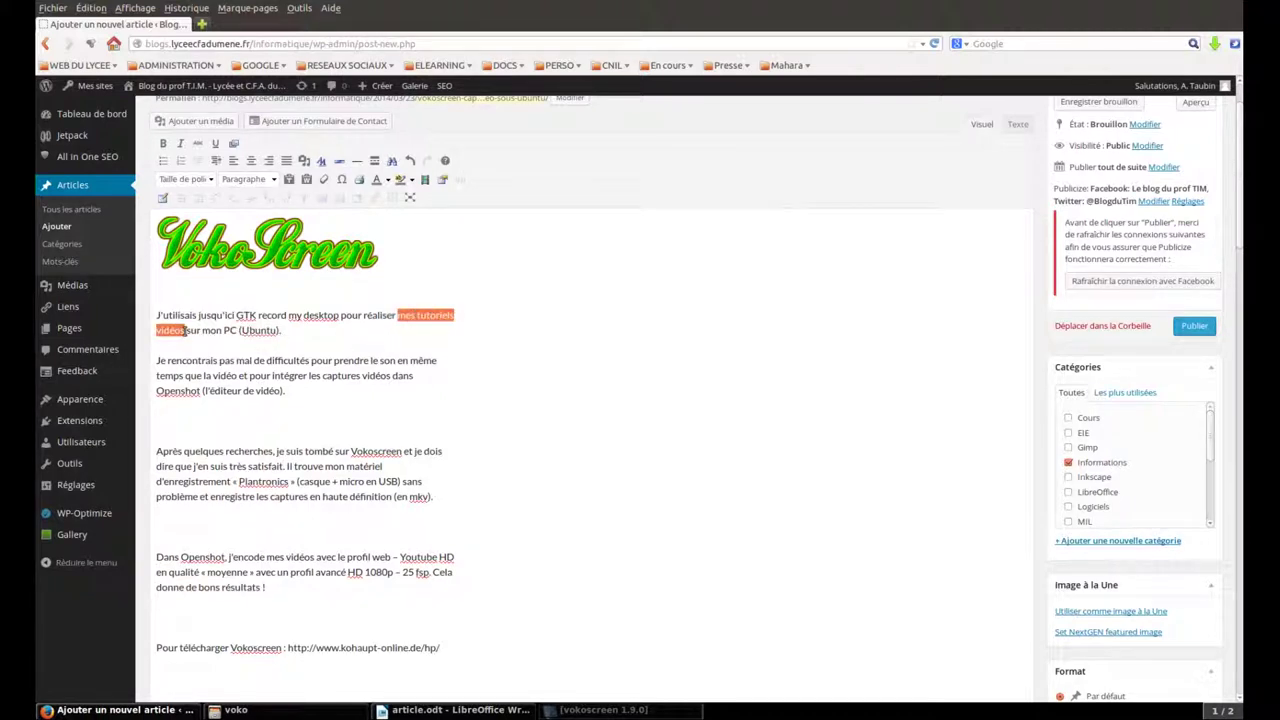
{"action": "left_click", "coordinate": [165, 145]}
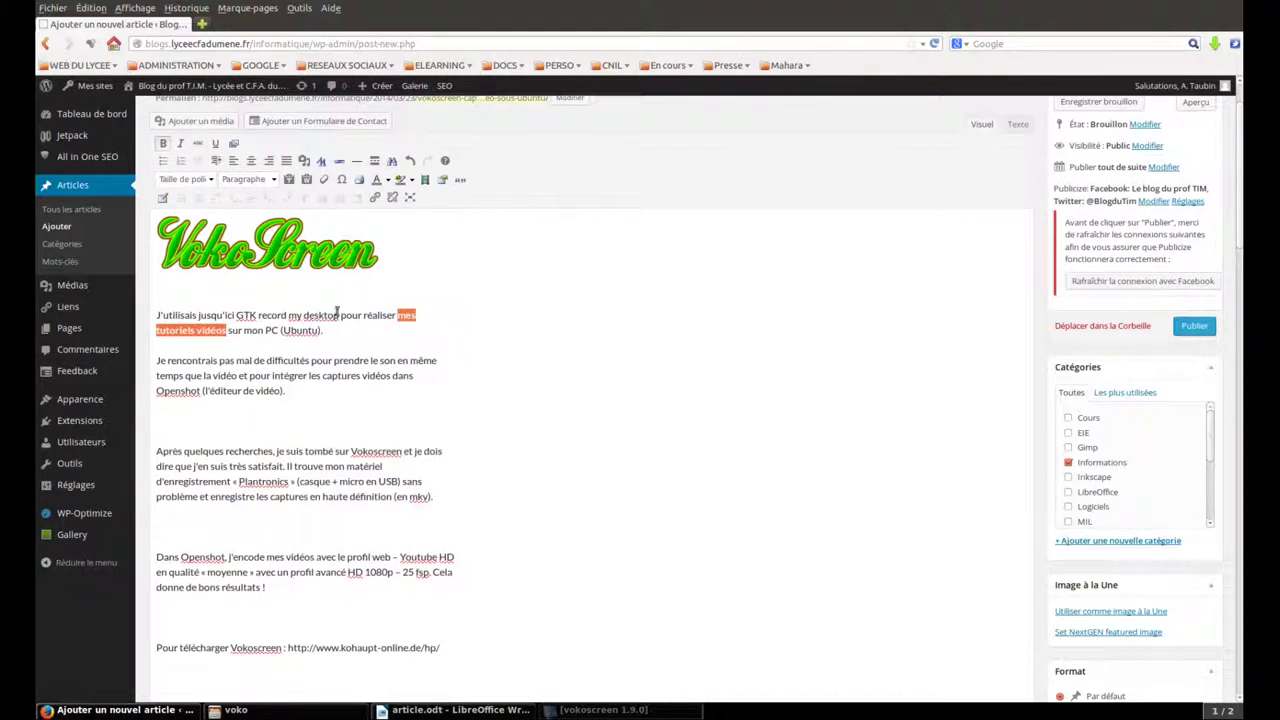
{"action": "mouse_move", "coordinate": [338, 315]}
{"action": "left_mouse_down"}
{"action": "mouse_move", "coordinate": [237, 316]}
{"action": "mouse_move", "coordinate": [342, 317]}
{"action": "left_mouse_up"}
{"action": "left_click", "coordinate": [164, 144]}
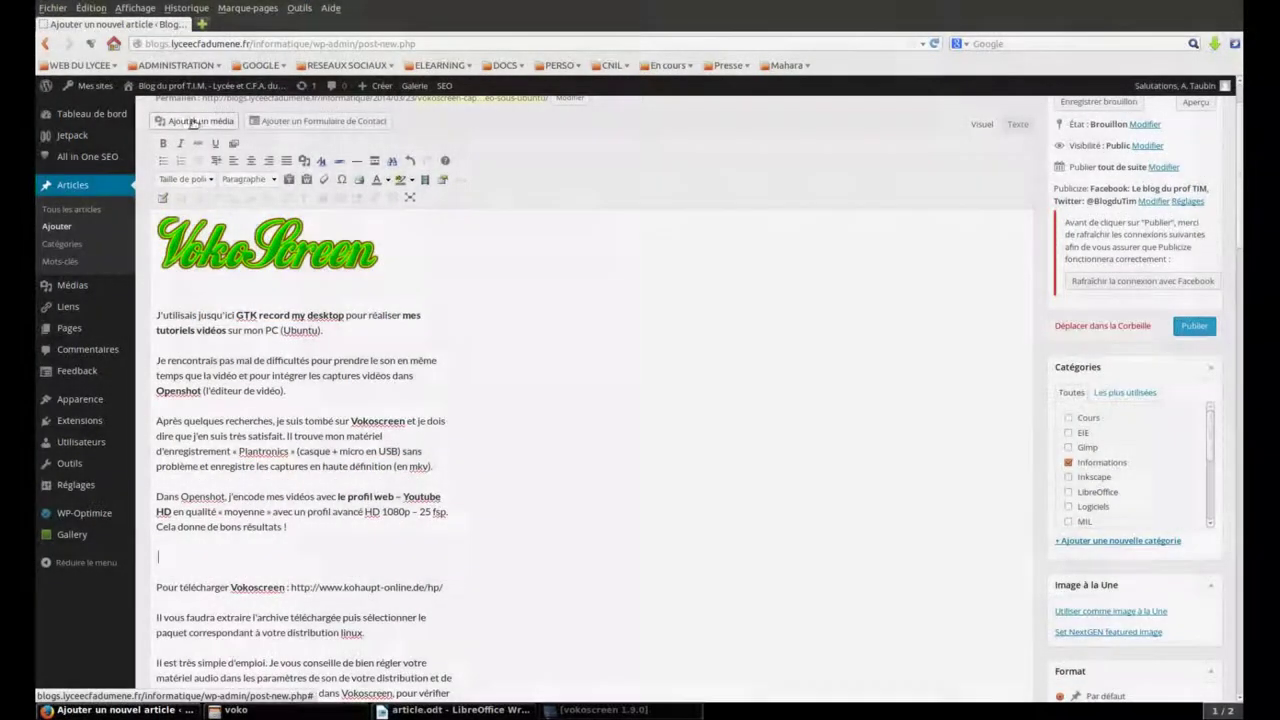
- Insert the export2.jpg image from the media library on the empty line below the Openshot encoding paragraph
{"action": "left_click", "coordinate": [180, 121]}
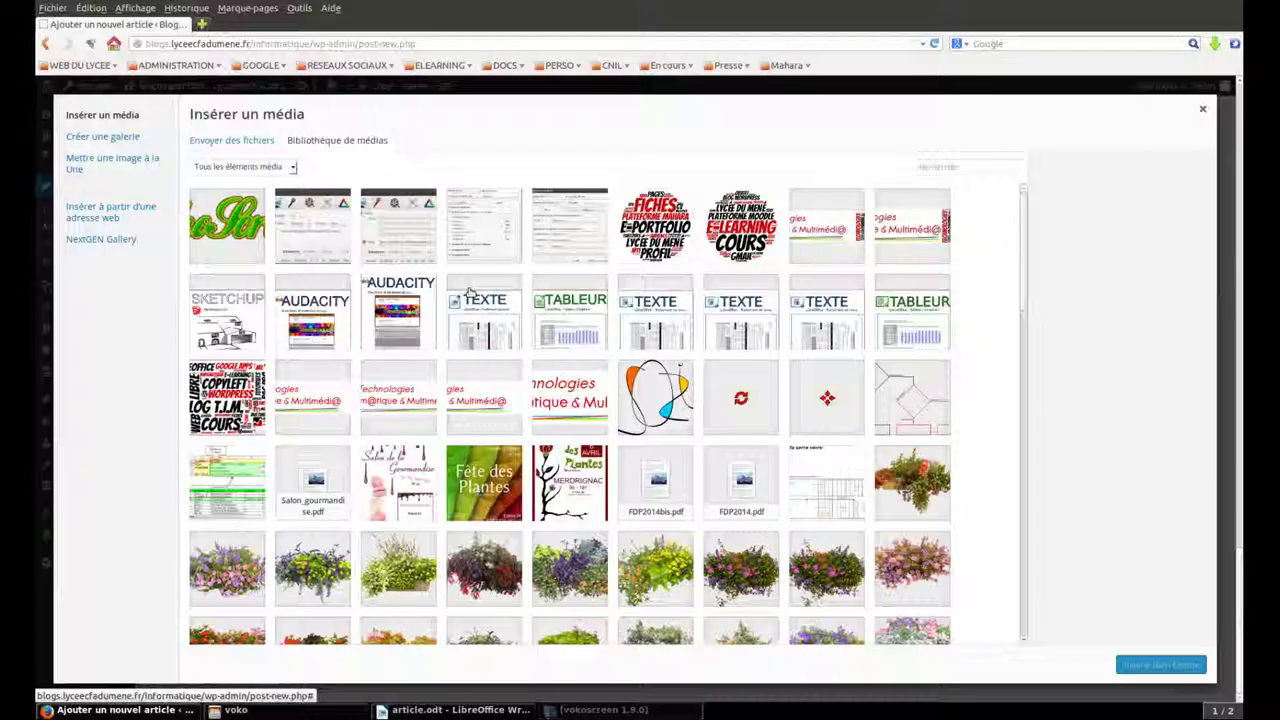
{"action": "left_click", "coordinate": [466, 228]}
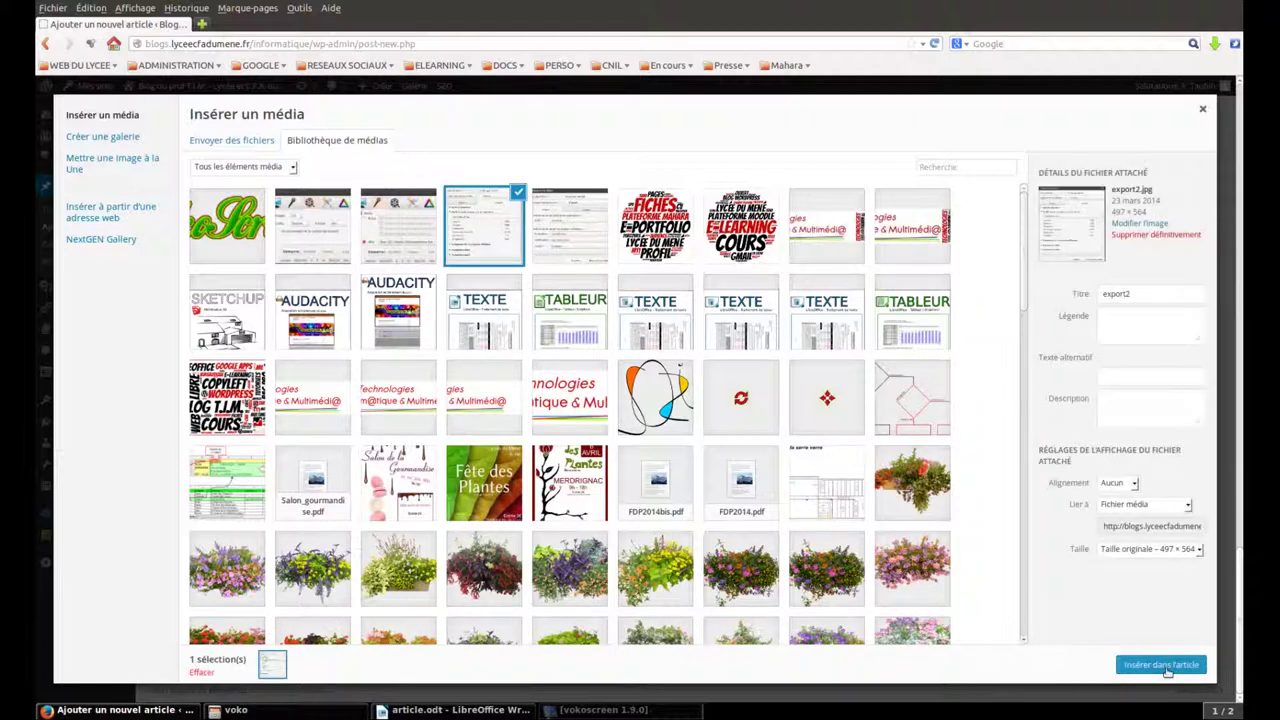
{"action": "left_click", "coordinate": [1160, 665]}
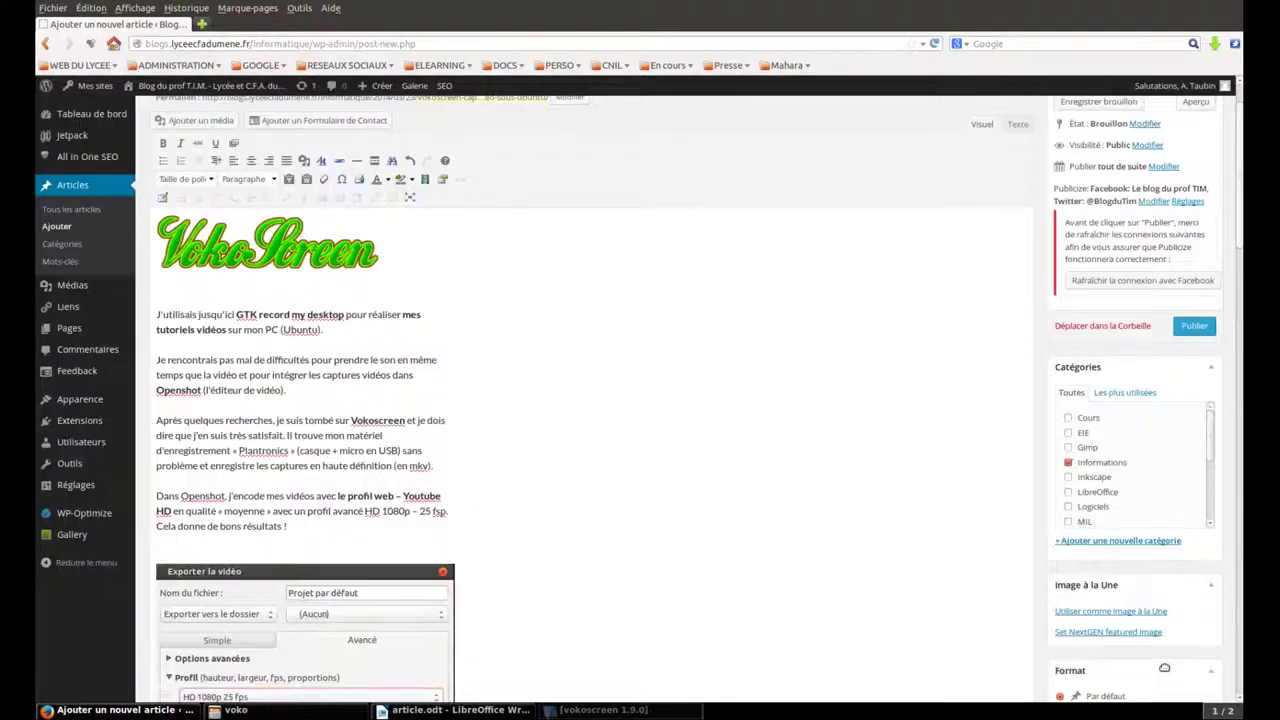
- Reduce the inserted export2 image to 60% of its size
{"action": "scroll", "coordinate": [318, 517], "scroll_direction": "down", "scroll_amount": 3}
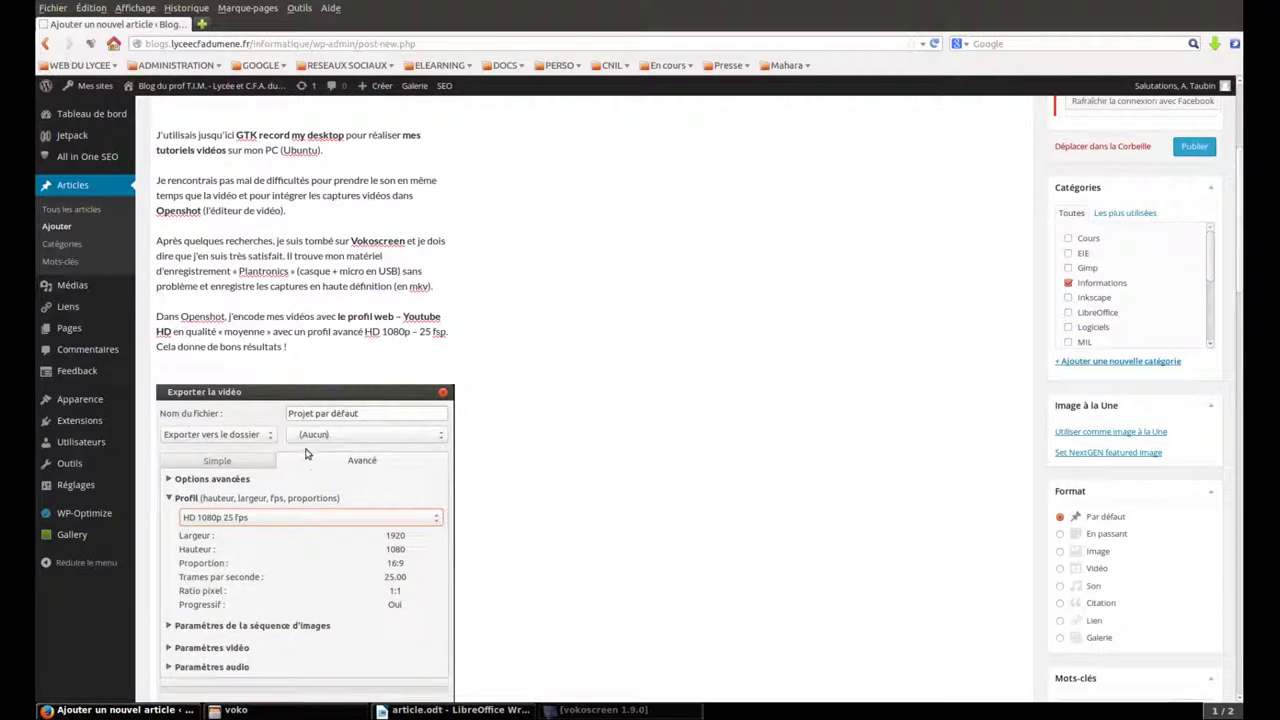
{"action": "left_click", "coordinate": [442, 604]}
{"action": "scroll", "coordinate": [442, 604], "scroll_direction": "down", "scroll_amount": 1}
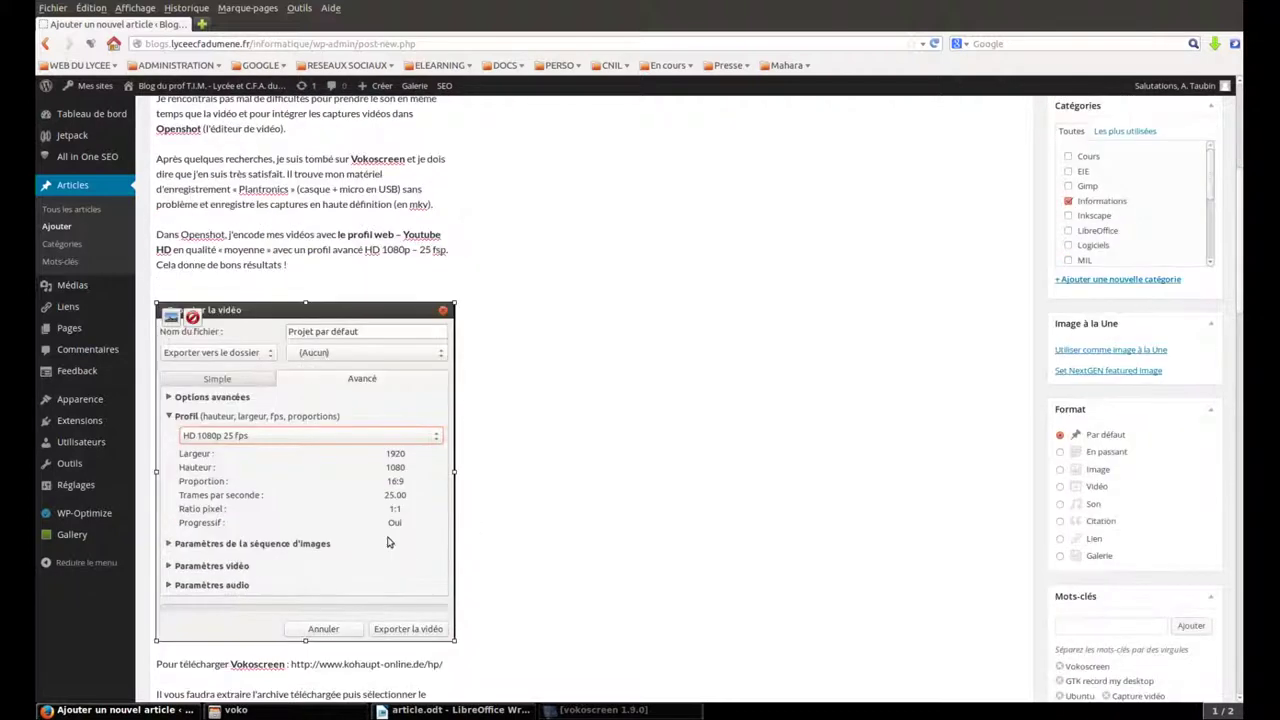
{"action": "scroll", "coordinate": [180, 265], "scroll_direction": "down", "scroll_amount": 1}
{"action": "left_click", "coordinate": [171, 256]}
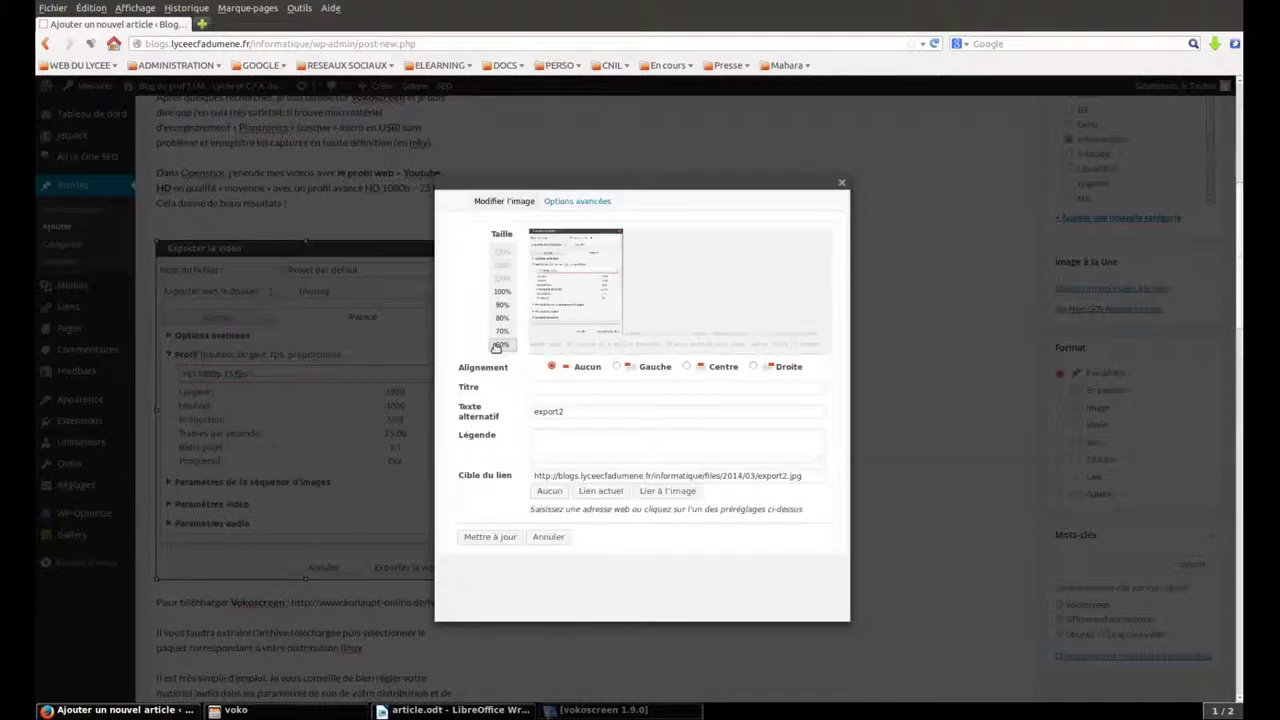
{"action": "left_click", "coordinate": [490, 537]}
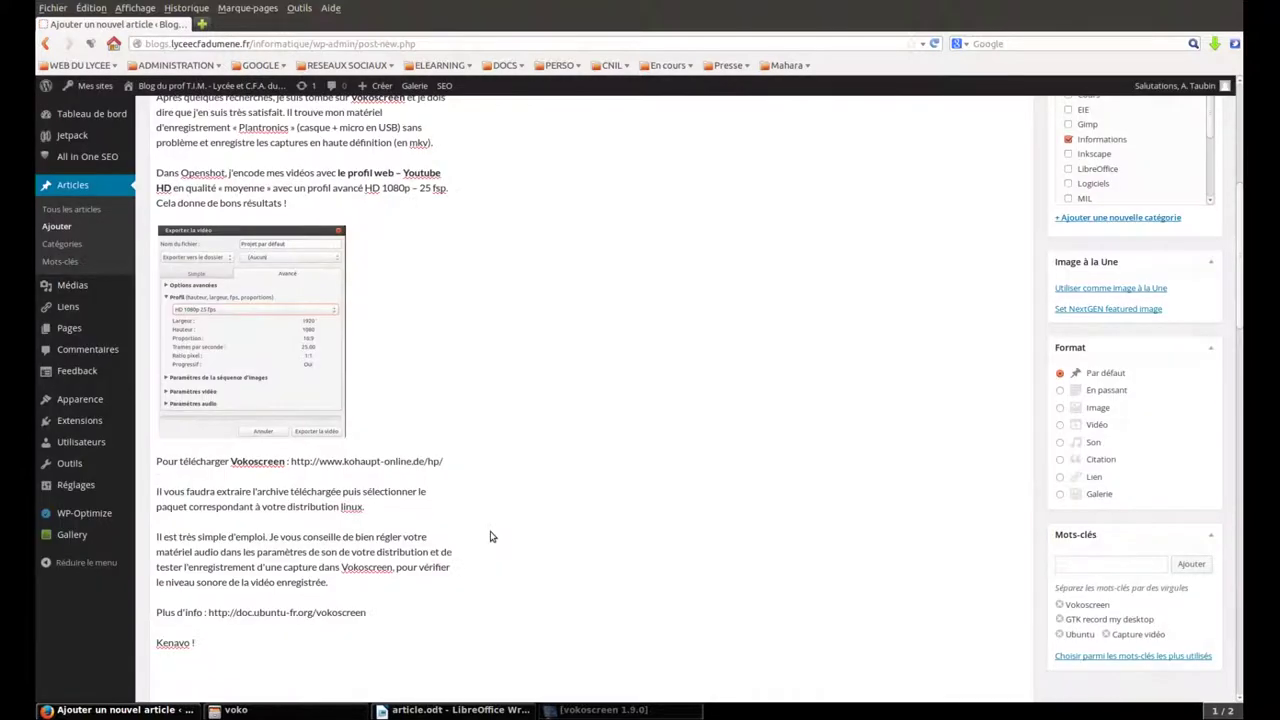
- Give the export2 image a border of 1 in its advanced options and update the image
{"action": "left_click", "coordinate": [235, 275]}
{"action": "left_click", "coordinate": [174, 243]}
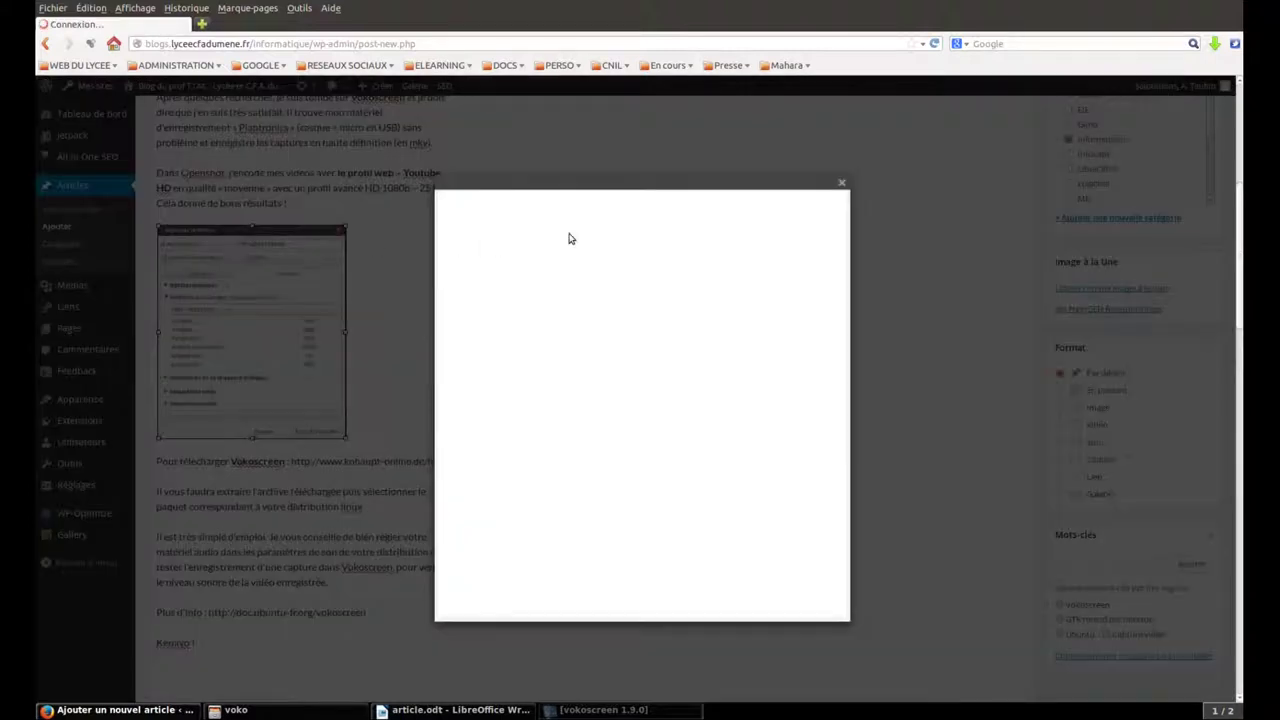
{"action": "left_click", "coordinate": [588, 204]}
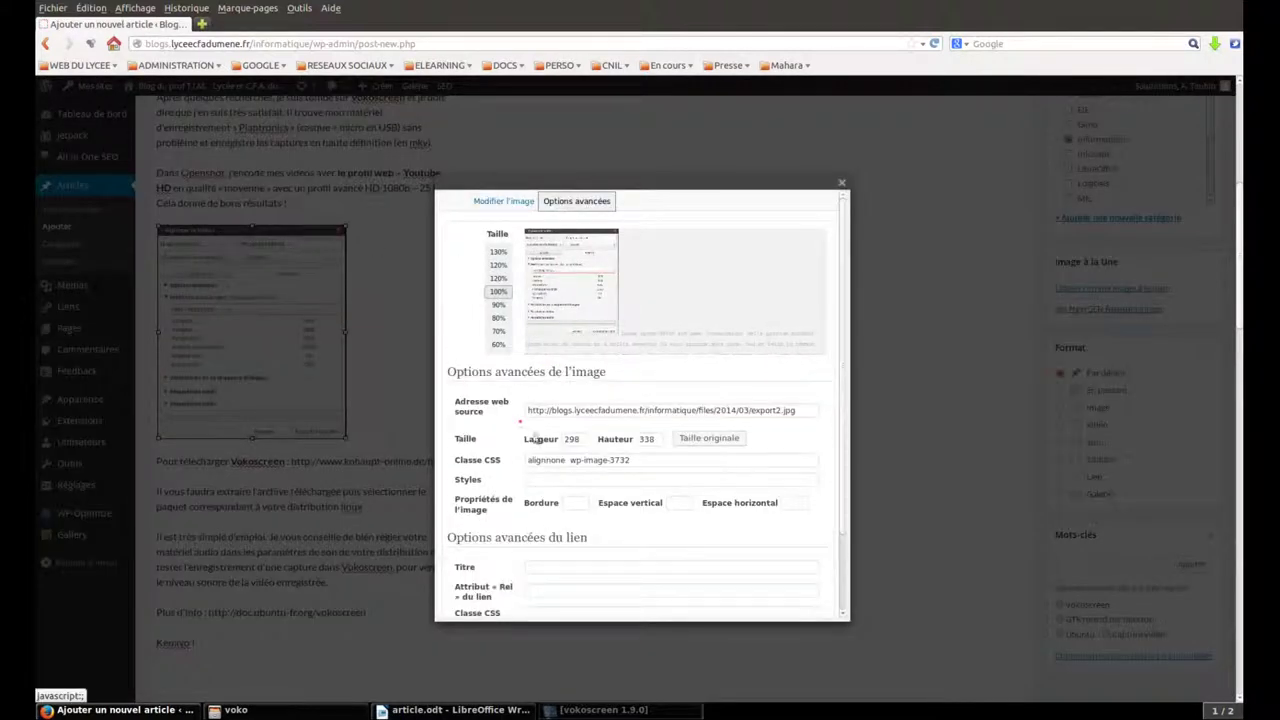
{"action": "left_click", "coordinate": [579, 502]}
{"action": "type", "text": "1"}
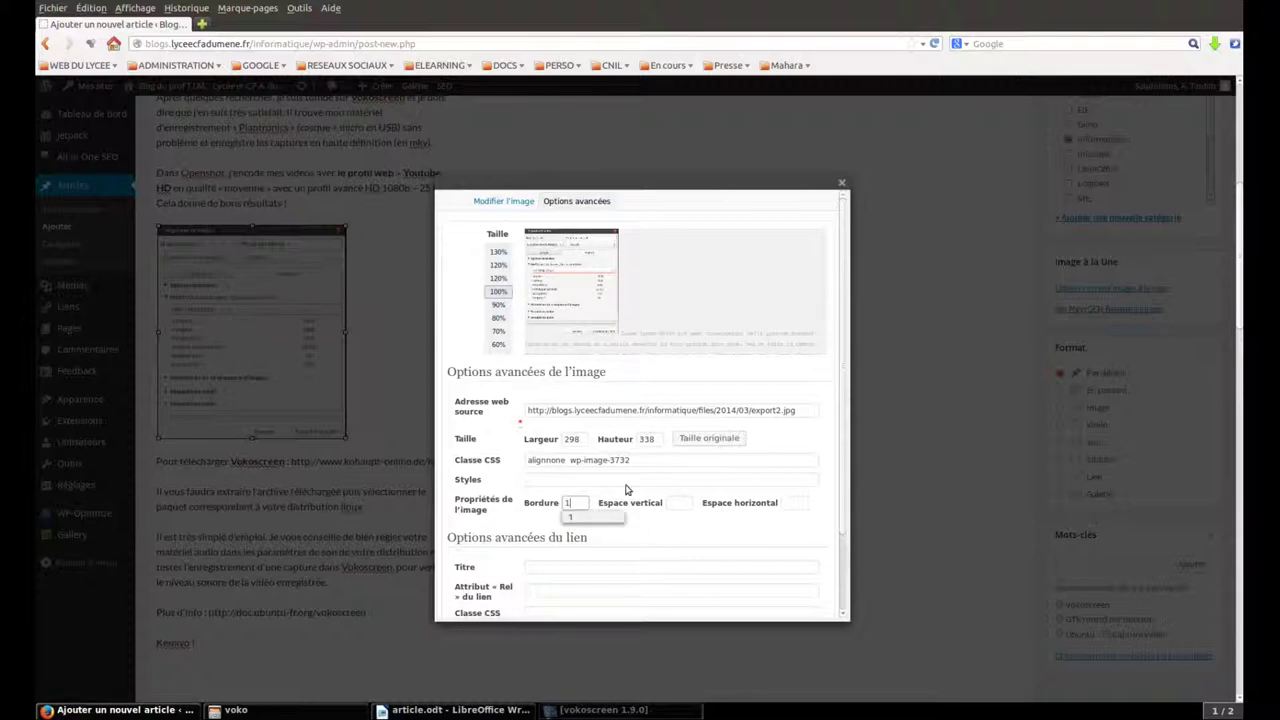
{"action": "left_click", "coordinate": [607, 517]}
{"action": "left_click", "coordinate": [519, 203]}
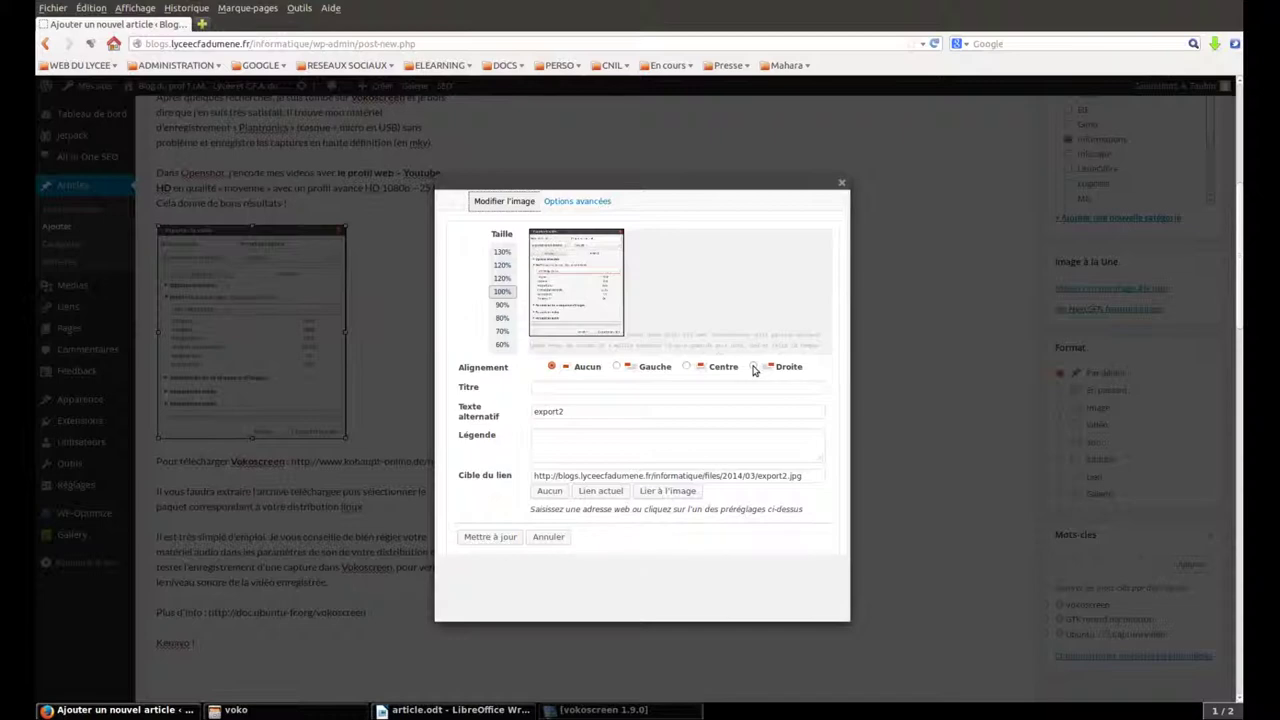
{"action": "left_click", "coordinate": [490, 537]}
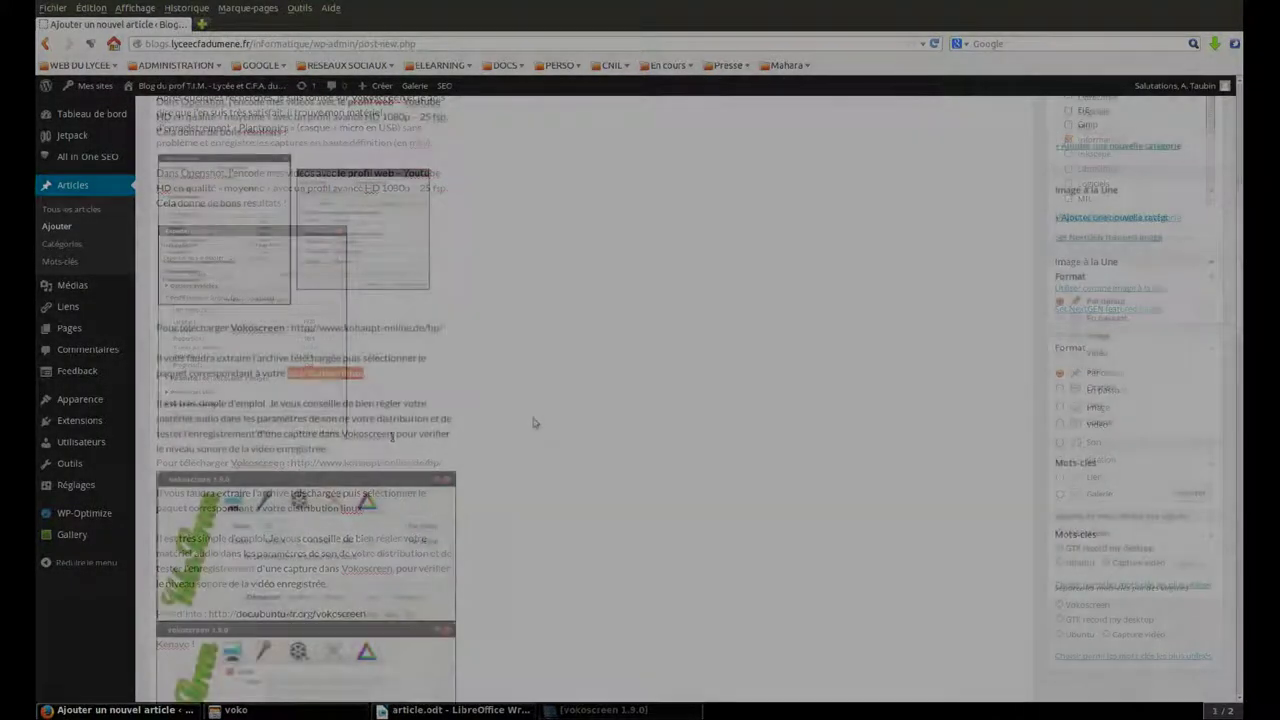
{"action": "scroll", "coordinate": [533, 423], "scroll_direction": "down", "scroll_amount": 7}
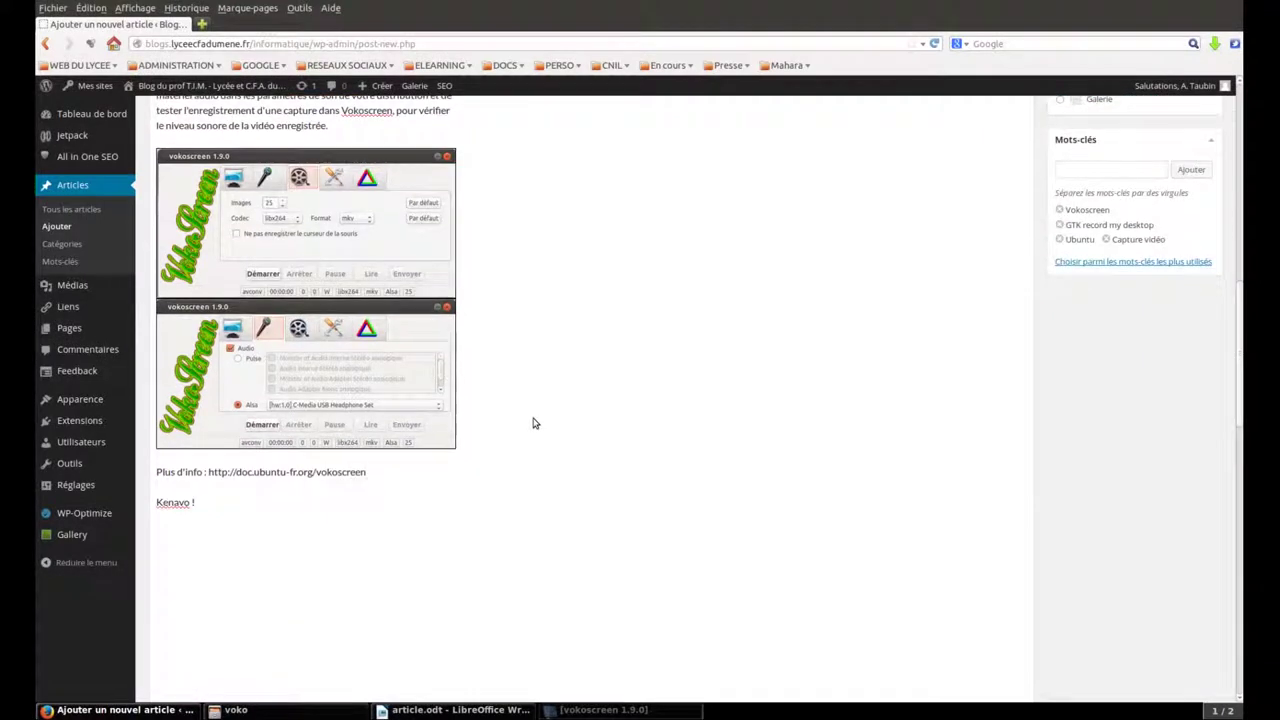
{"action": "scroll", "coordinate": [533, 423], "scroll_direction": "up", "scroll_amount": 10}
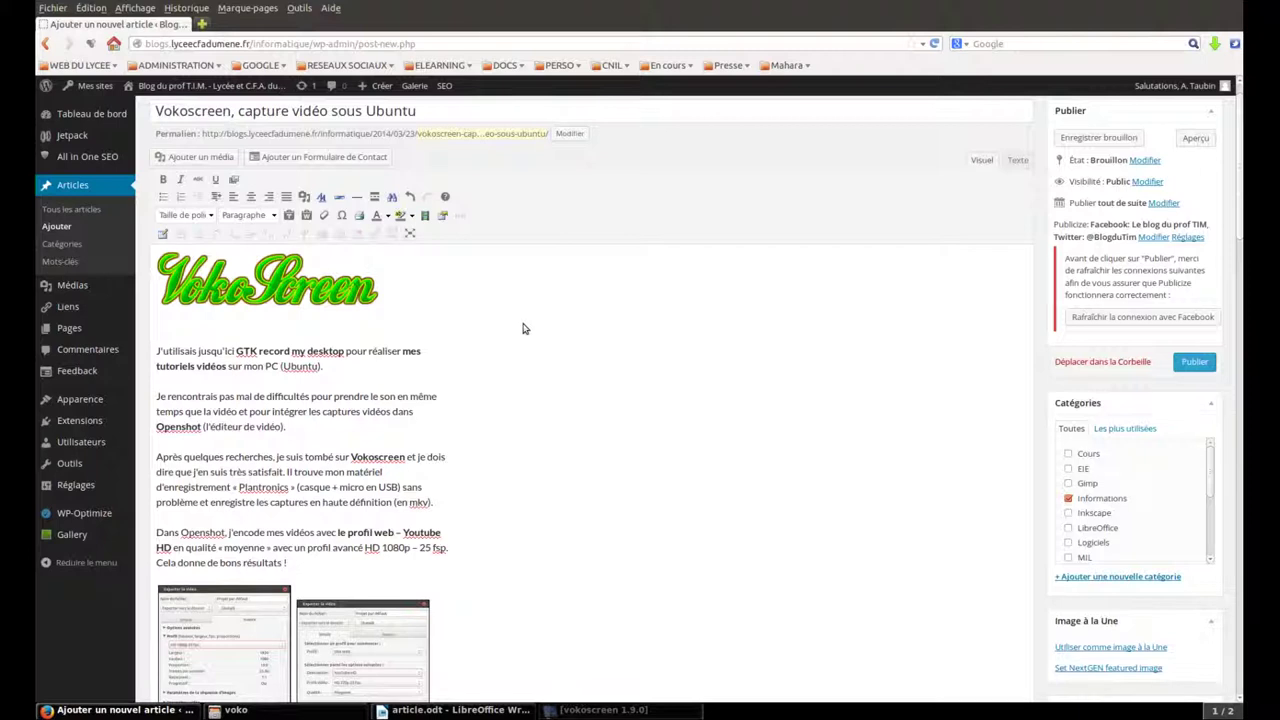
{"action": "scroll", "coordinate": [522, 328], "scroll_direction": "down", "scroll_amount": 5}
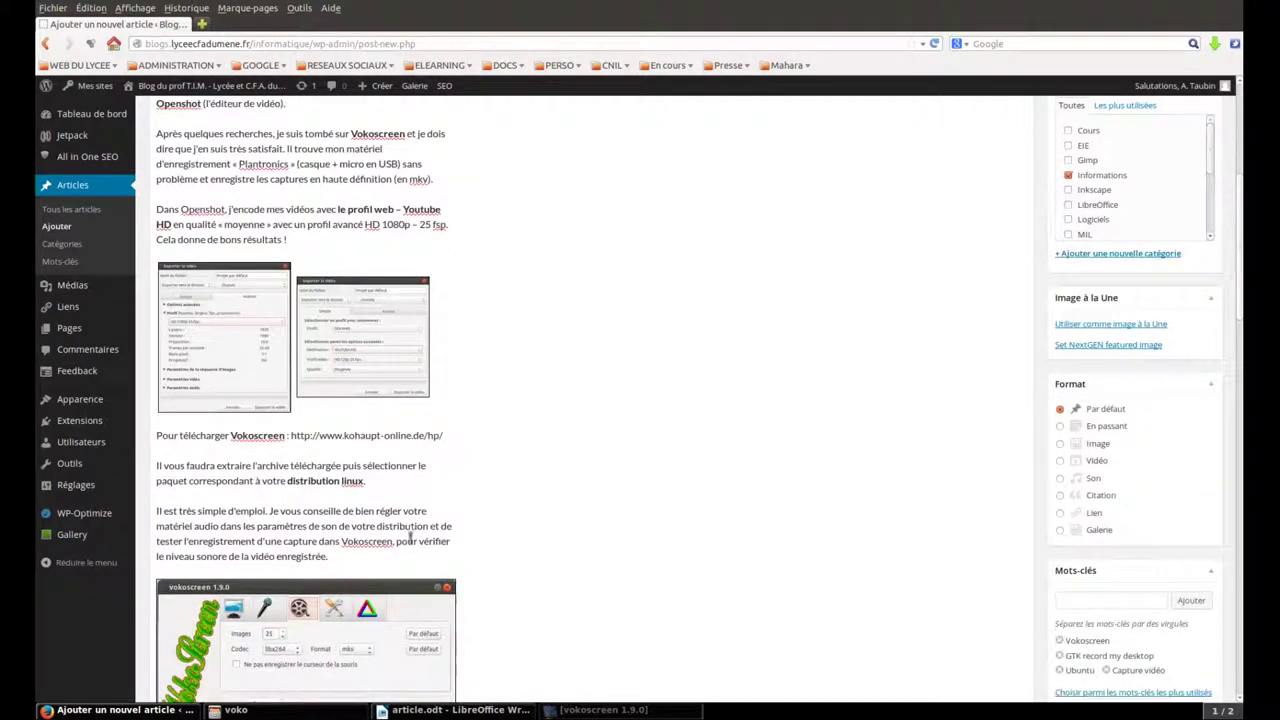
{"action": "left_click_drag", "start_coordinate": [447, 435], "coordinate": [292, 437]}
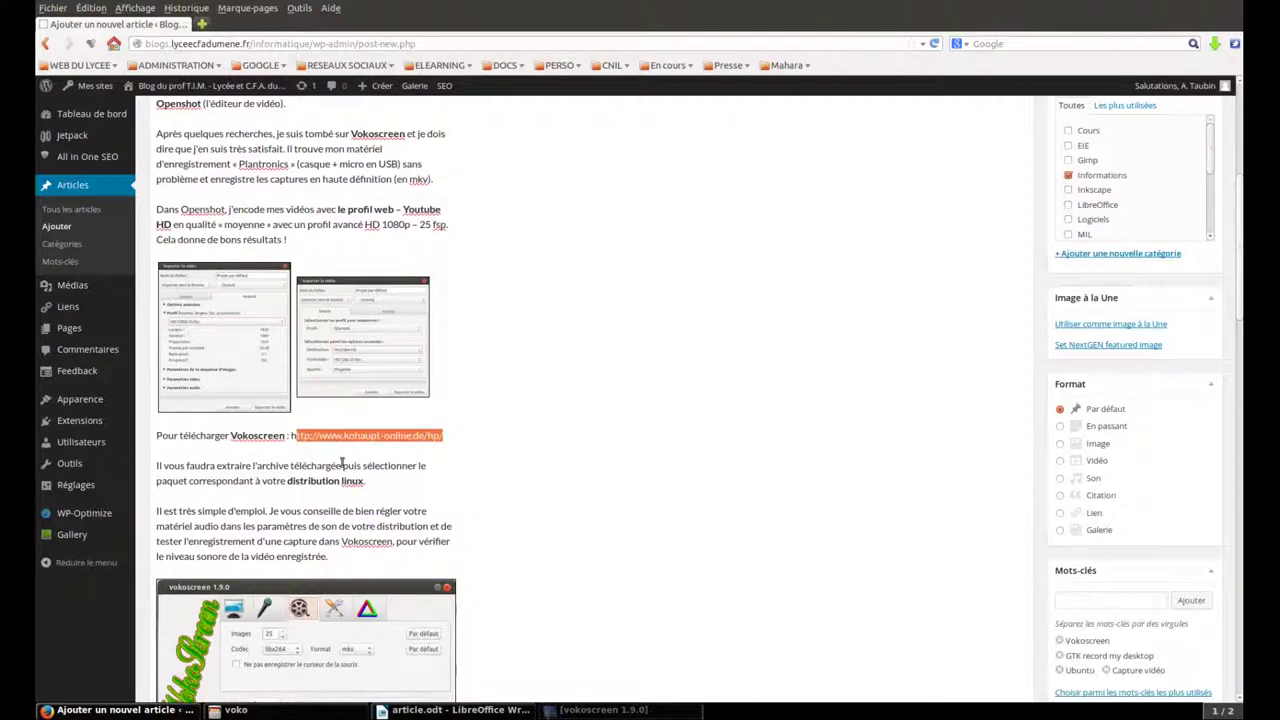
{"action": "key", "text": "shift+Left"}
{"action": "key", "text": "ctrl+c"}
{"action": "scroll", "coordinate": [546, 400], "scroll_direction": "up", "scroll_amount": 1}
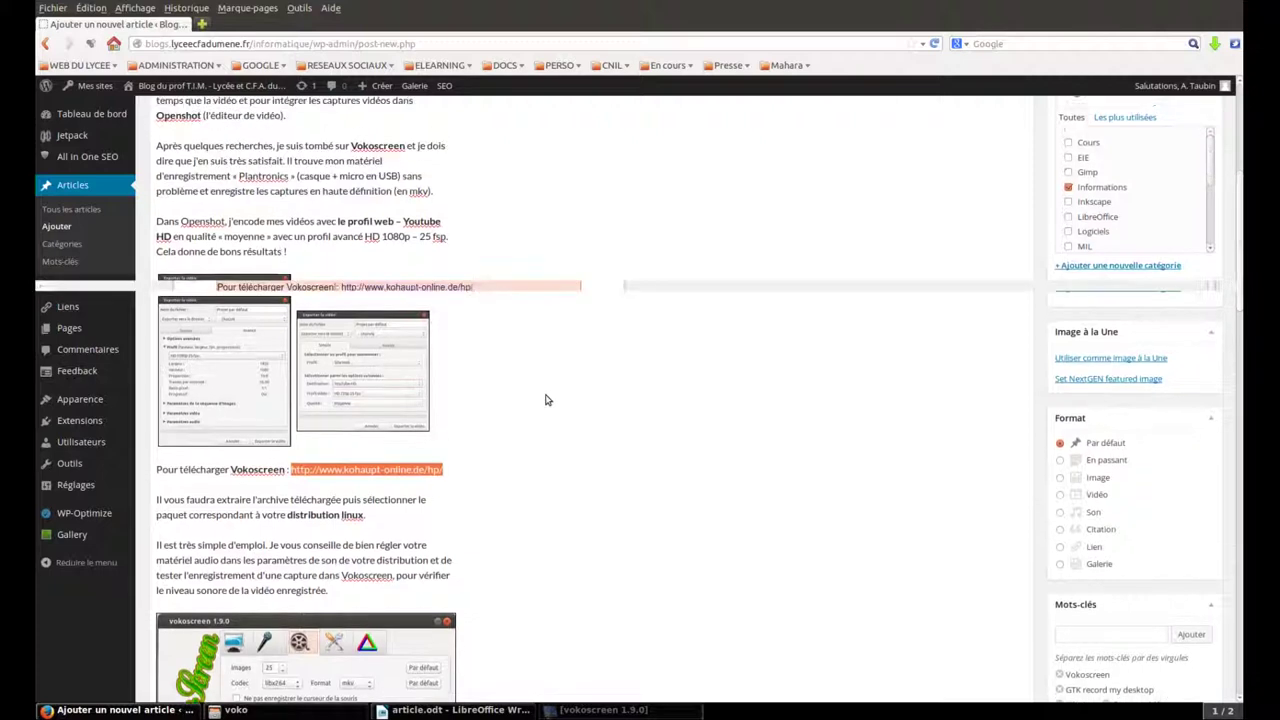
{"action": "scroll", "coordinate": [546, 400], "scroll_direction": "up", "scroll_amount": 7}
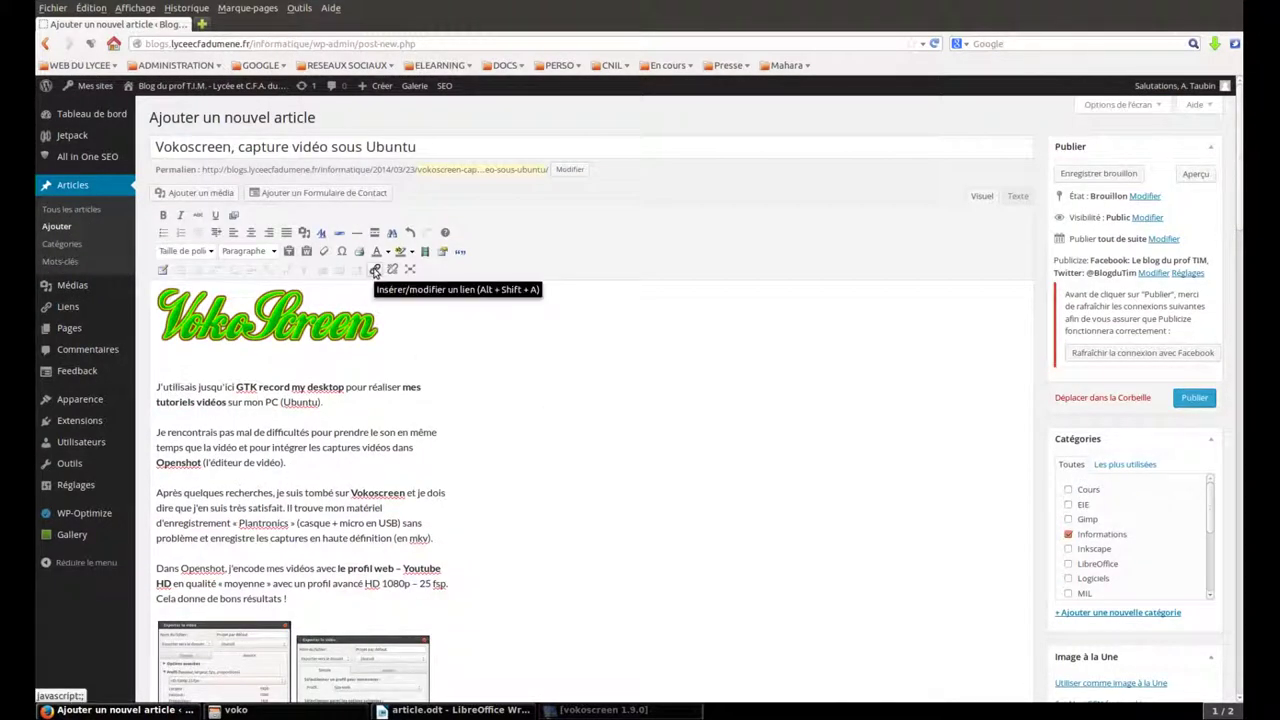
{"action": "left_click", "coordinate": [375, 270]}
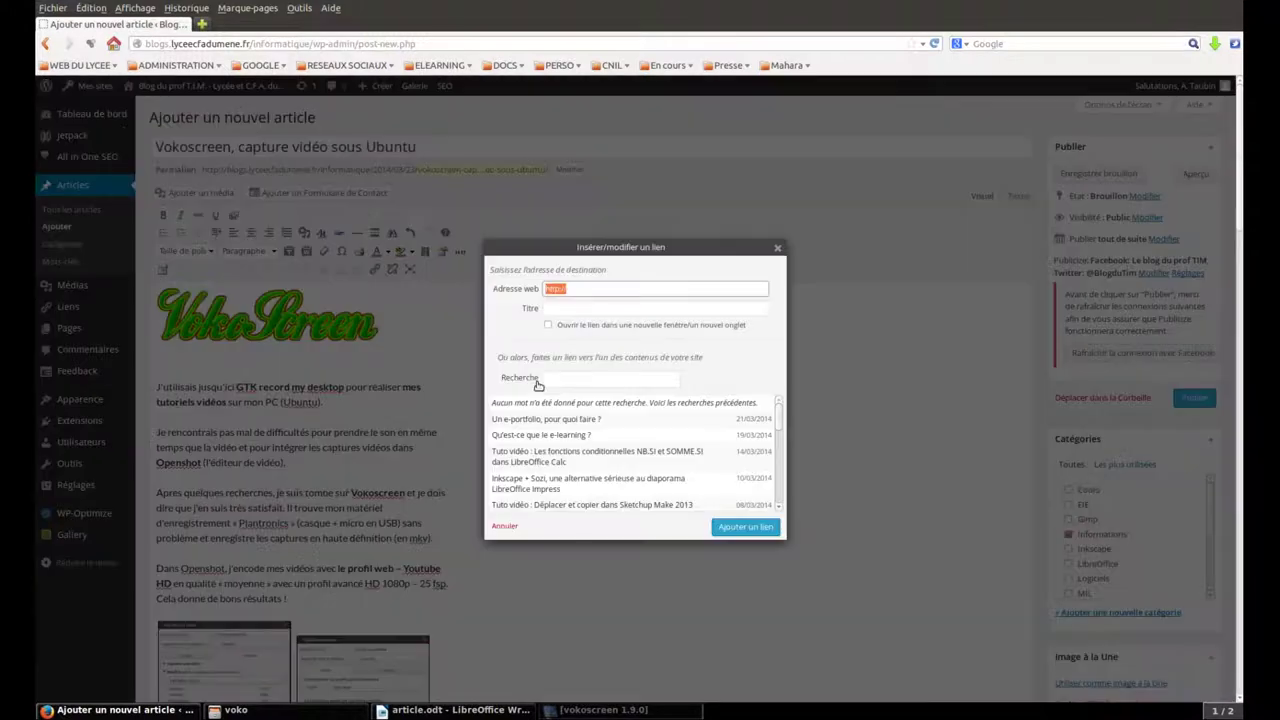
{"action": "key", "text": "ctrl+v"}
{"action": "left_click", "coordinate": [548, 328]}
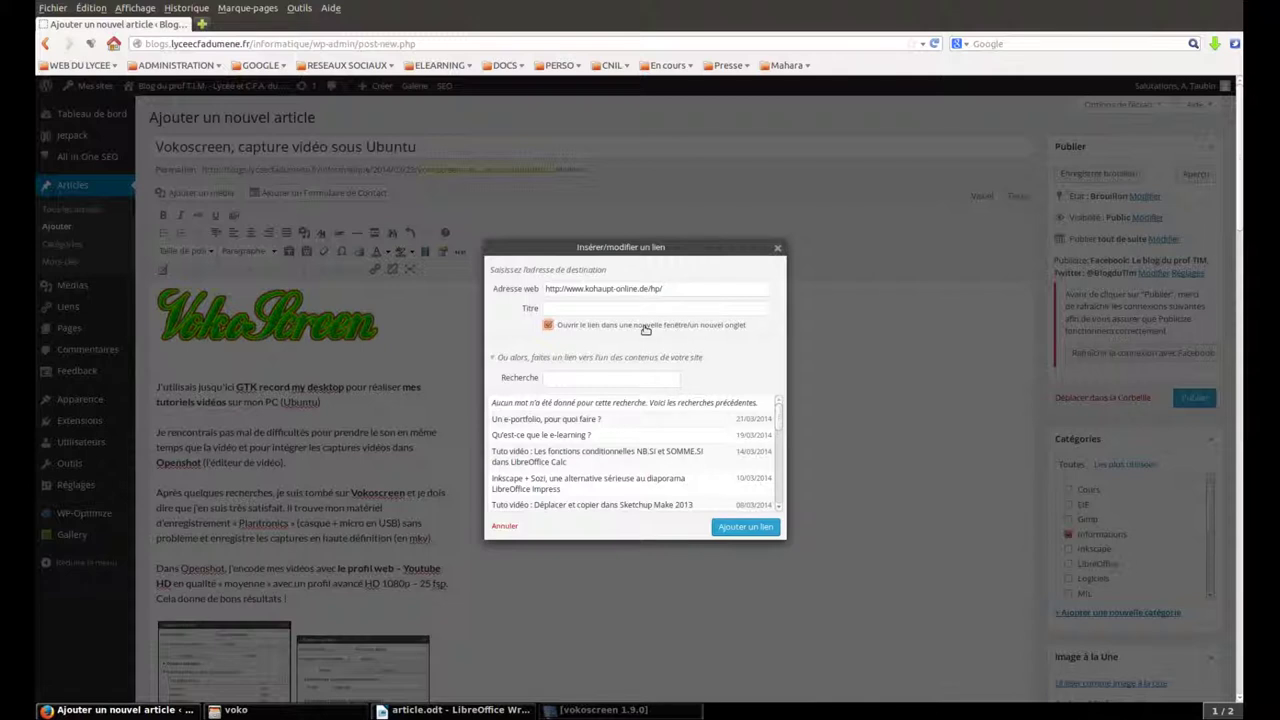
{"action": "left_click", "coordinate": [744, 530]}
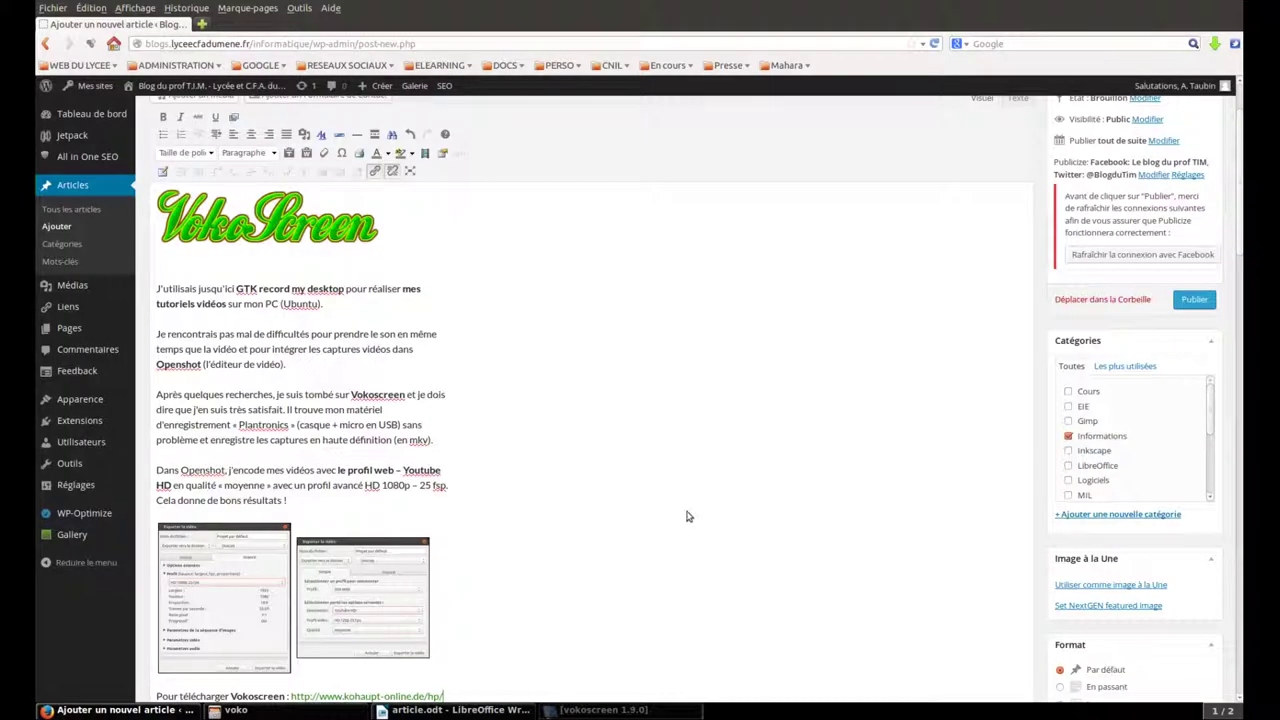
- Cut the web address after "Plus d'info :" and replace it with the text "Documentation Vokoscreen sur Ubuntu-fr"
{"action": "scroll", "coordinate": [677, 509], "scroll_direction": "down", "scroll_amount": 5}
{"action": "scroll", "coordinate": [676, 507], "scroll_direction": "down", "scroll_amount": 10}
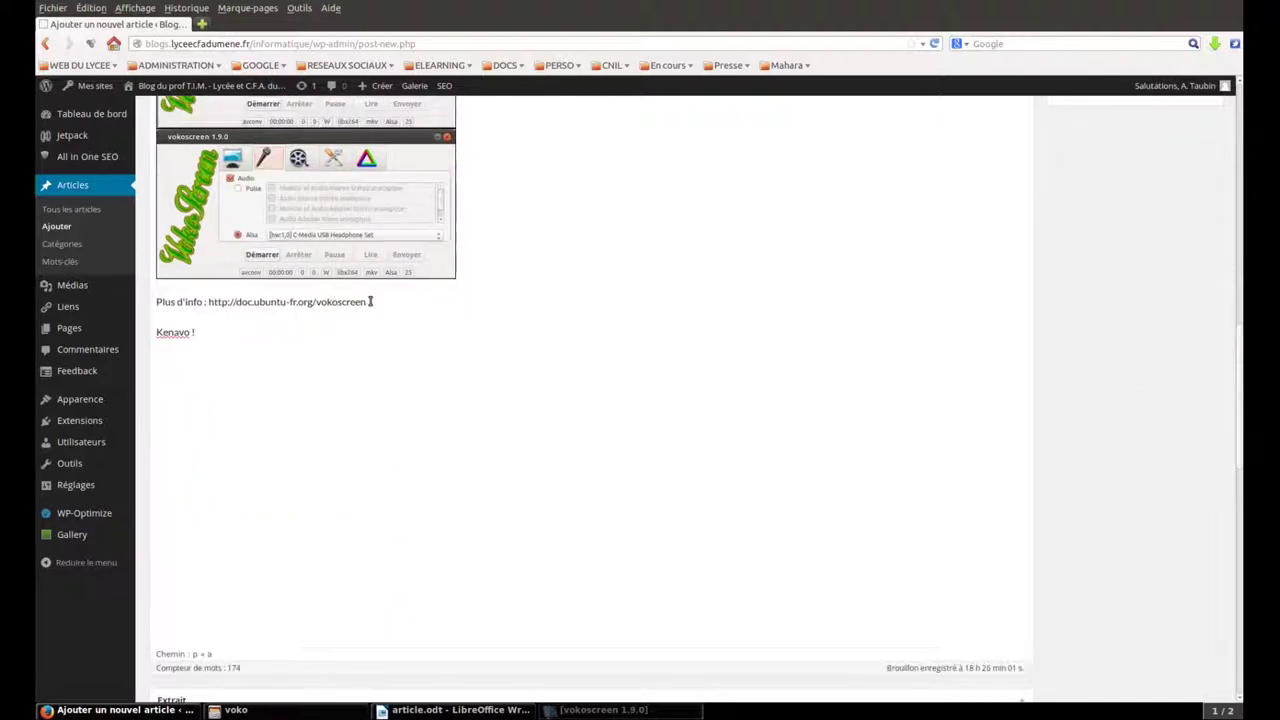
{"action": "left_click_drag", "start_coordinate": [369, 302], "coordinate": [208, 304]}
{"action": "key", "text": "ctrl+c"}
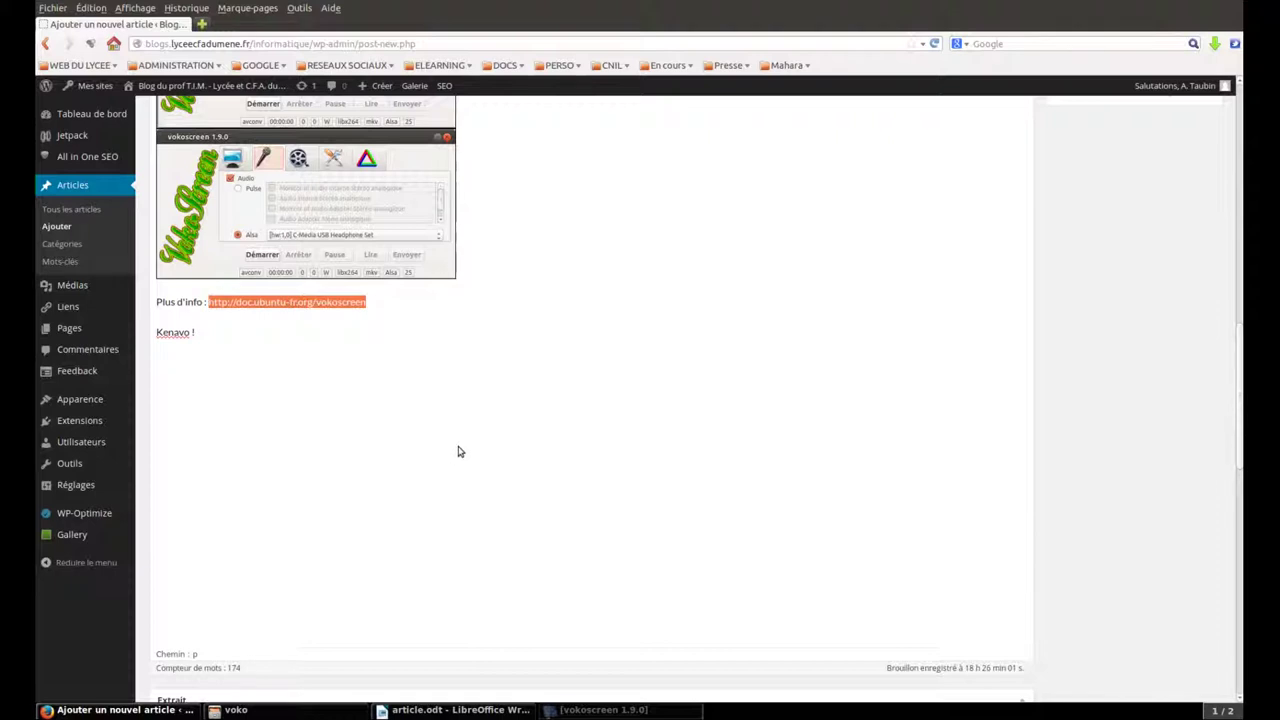
{"action": "key", "text": "Delete"}
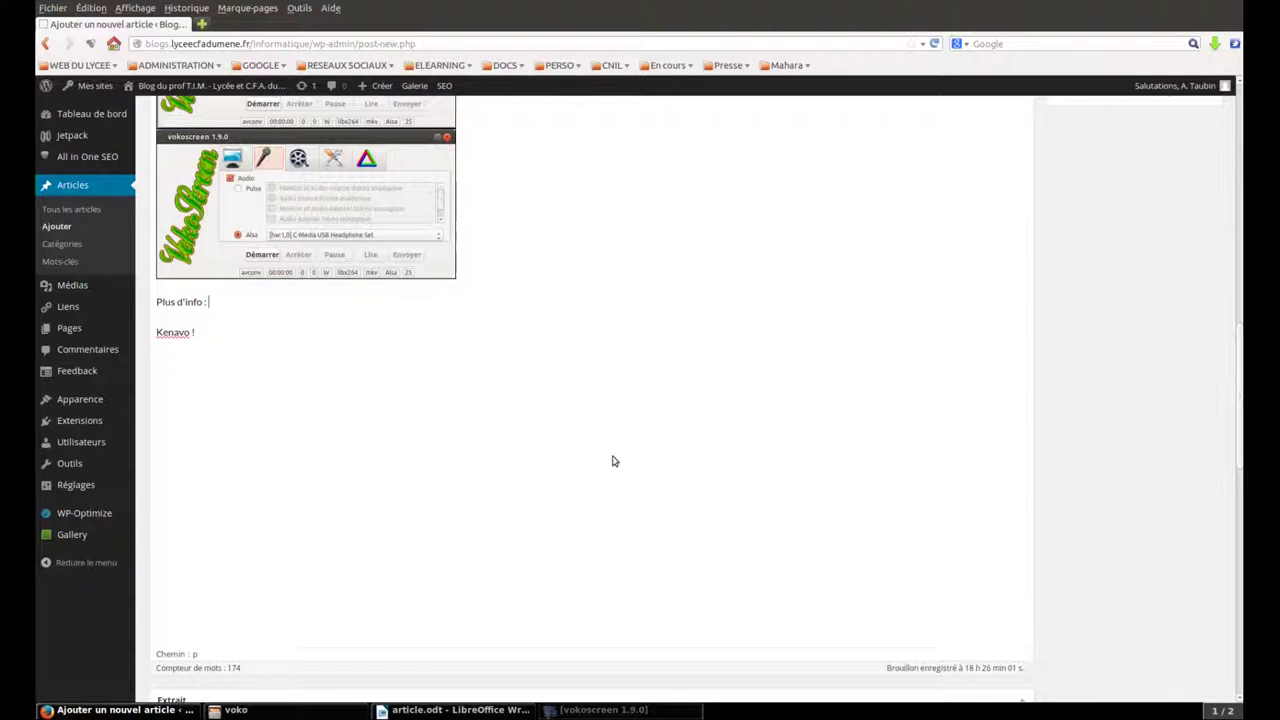
{"action": "type", "text": "Docu"}
{"action": "type", "text": "mentation Vokoscreen sur Ub"}
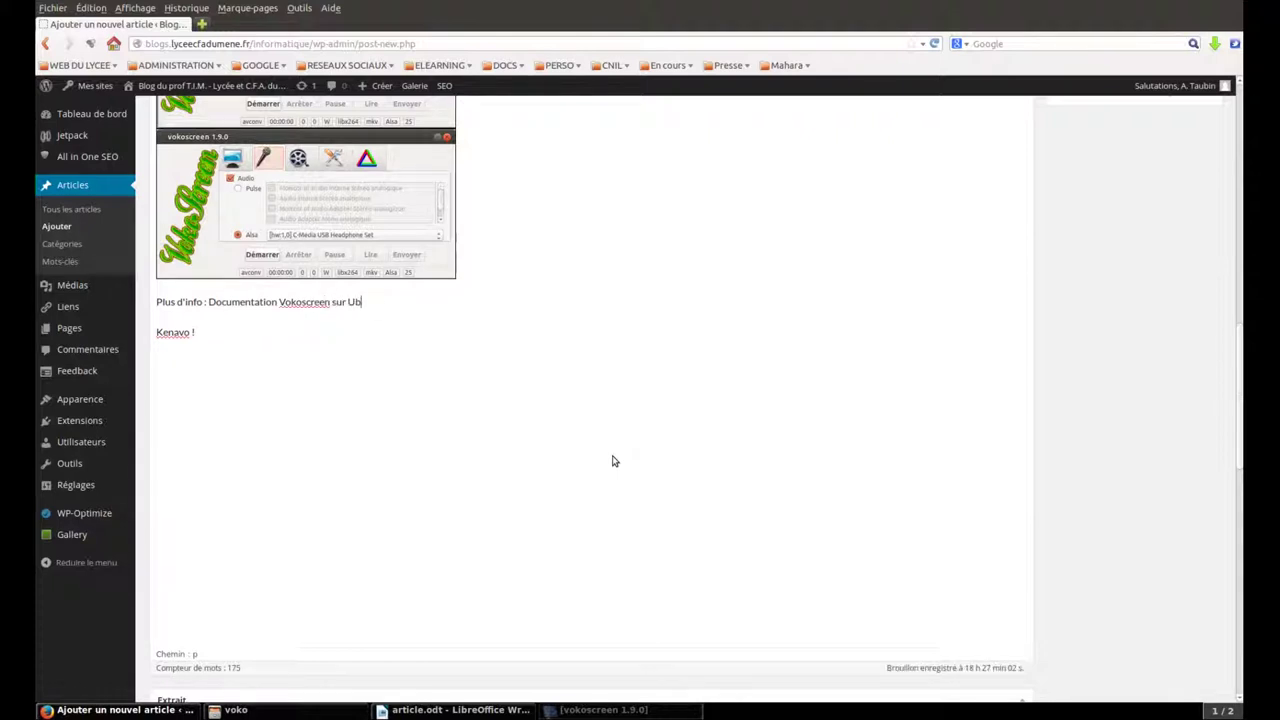
{"action": "type", "text": "untu-fr"}
{"action": "left_click_drag", "start_coordinate": [420, 301], "coordinate": [205, 301]}
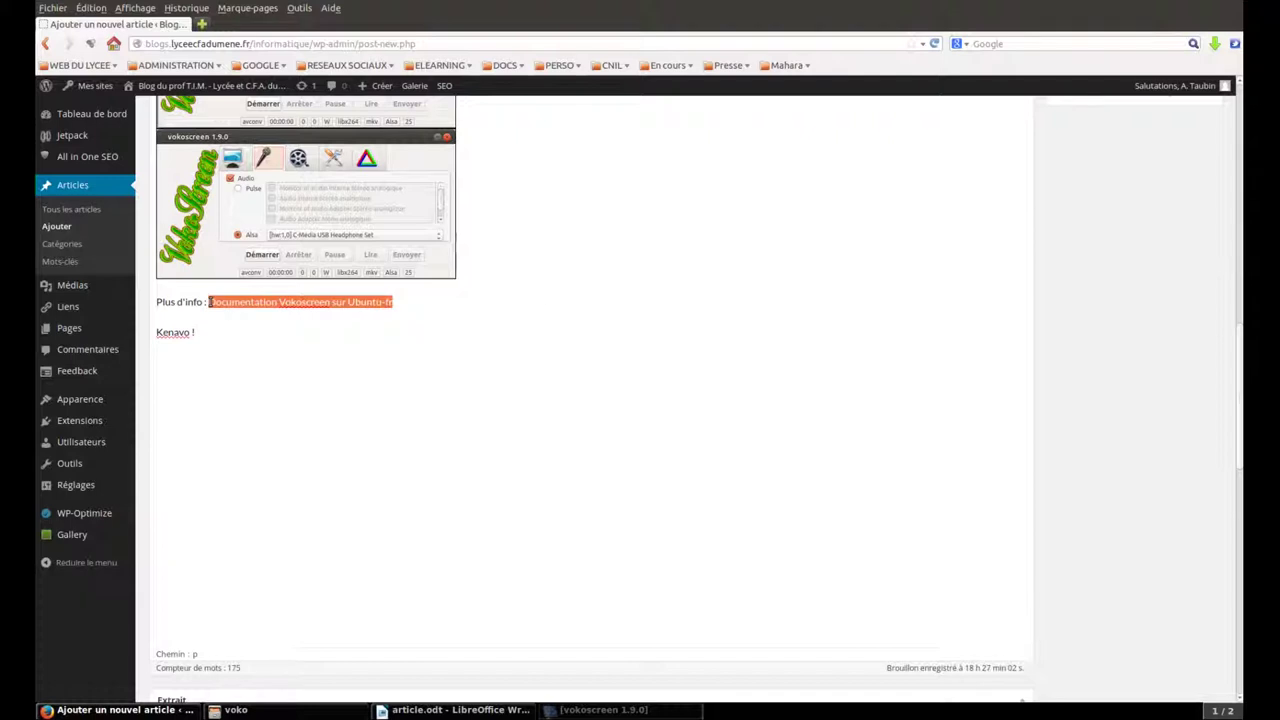
{"action": "scroll", "coordinate": [535, 280], "scroll_direction": "up", "scroll_amount": 10}
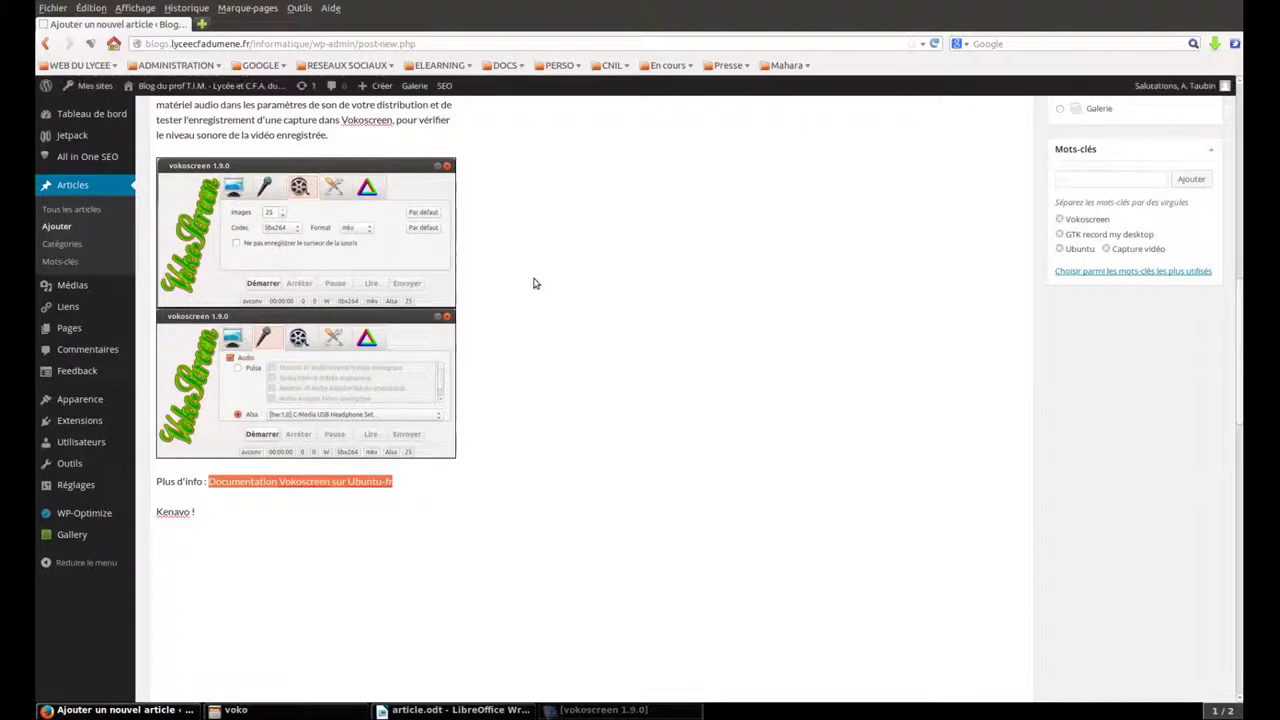
{"action": "scroll", "coordinate": [535, 283], "scroll_direction": "up", "scroll_amount": 3}
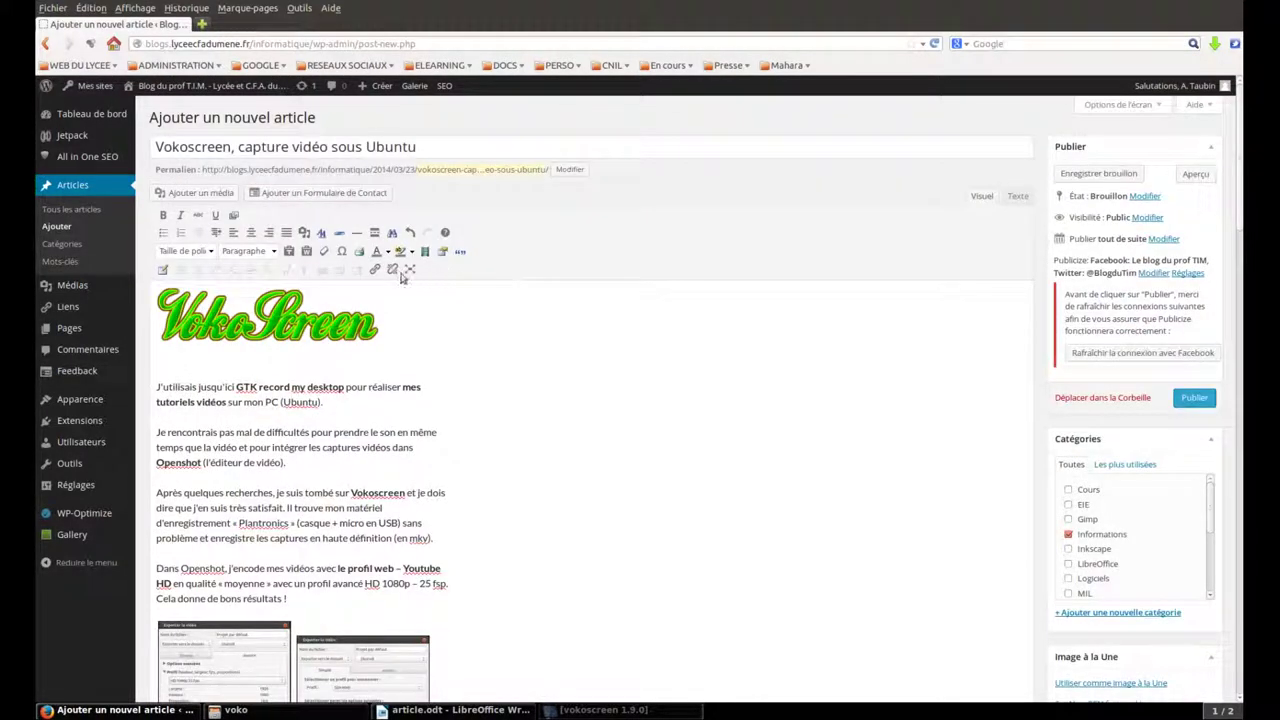
{"action": "key", "text": "alt+shift+a"}
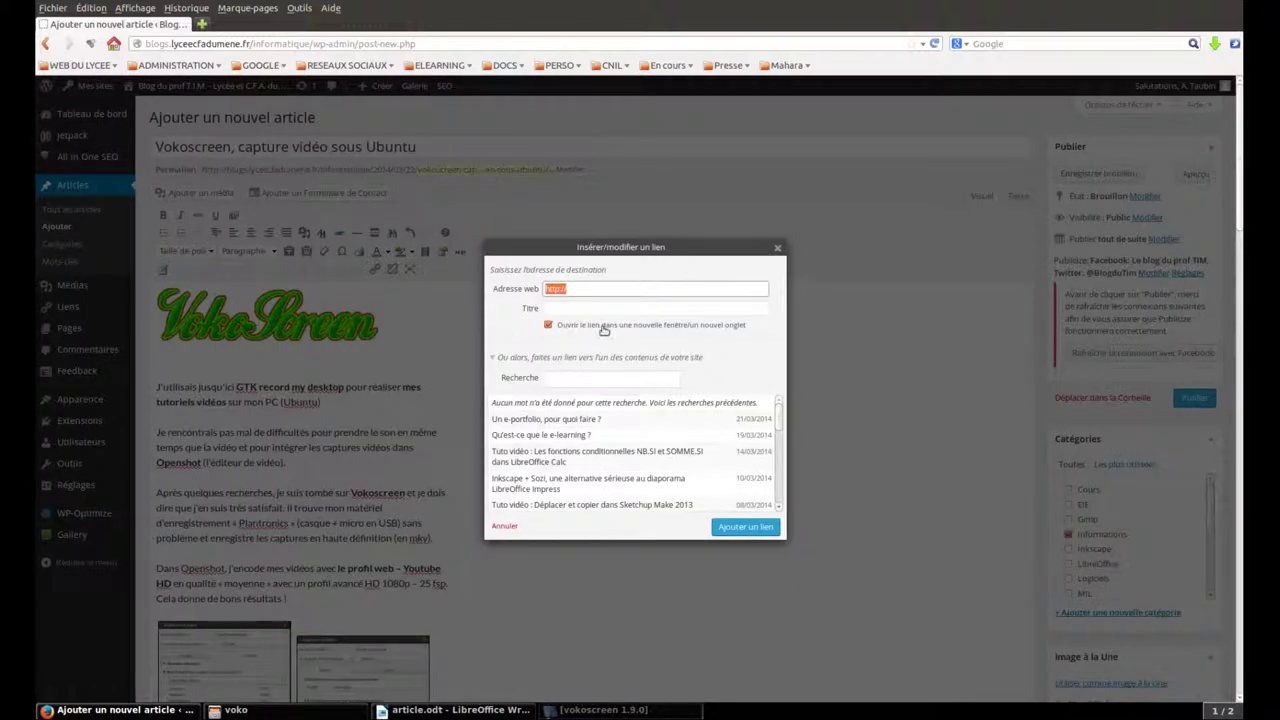
{"action": "key", "text": "ctrl+v"}
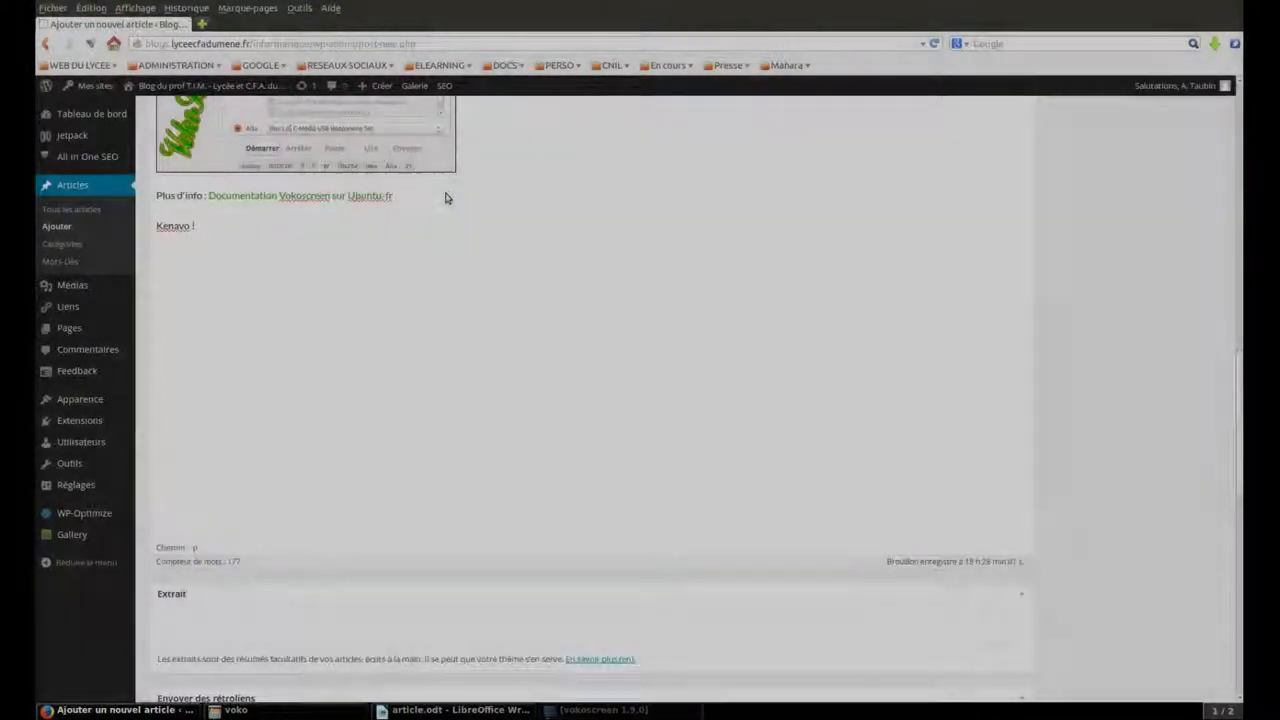
- Copy the closing summary about Vokoscreen as an alternative to GTK record my desktop from article.odt in LibreOffice Writer into the article's SEO description
{"action": "scroll", "coordinate": [440, 190], "scroll_direction": "up", "scroll_amount": 15}
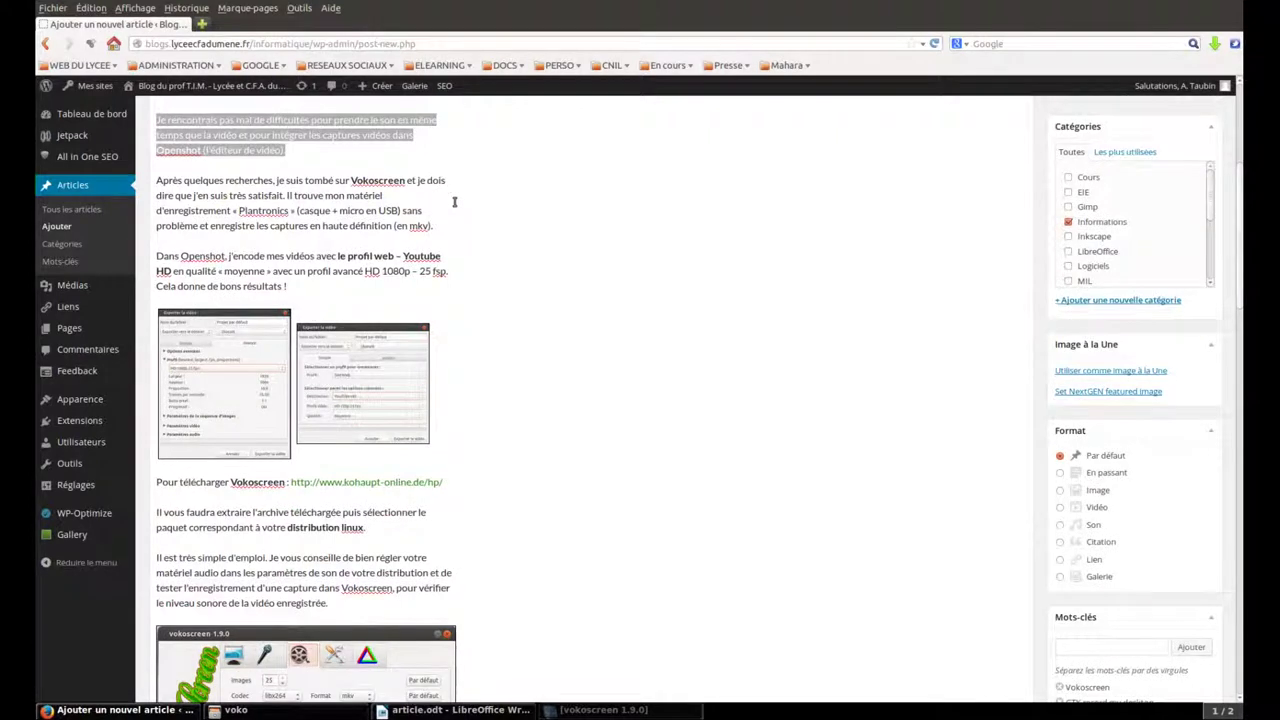
{"action": "scroll", "coordinate": [454, 202], "scroll_direction": "down", "scroll_amount": 4}
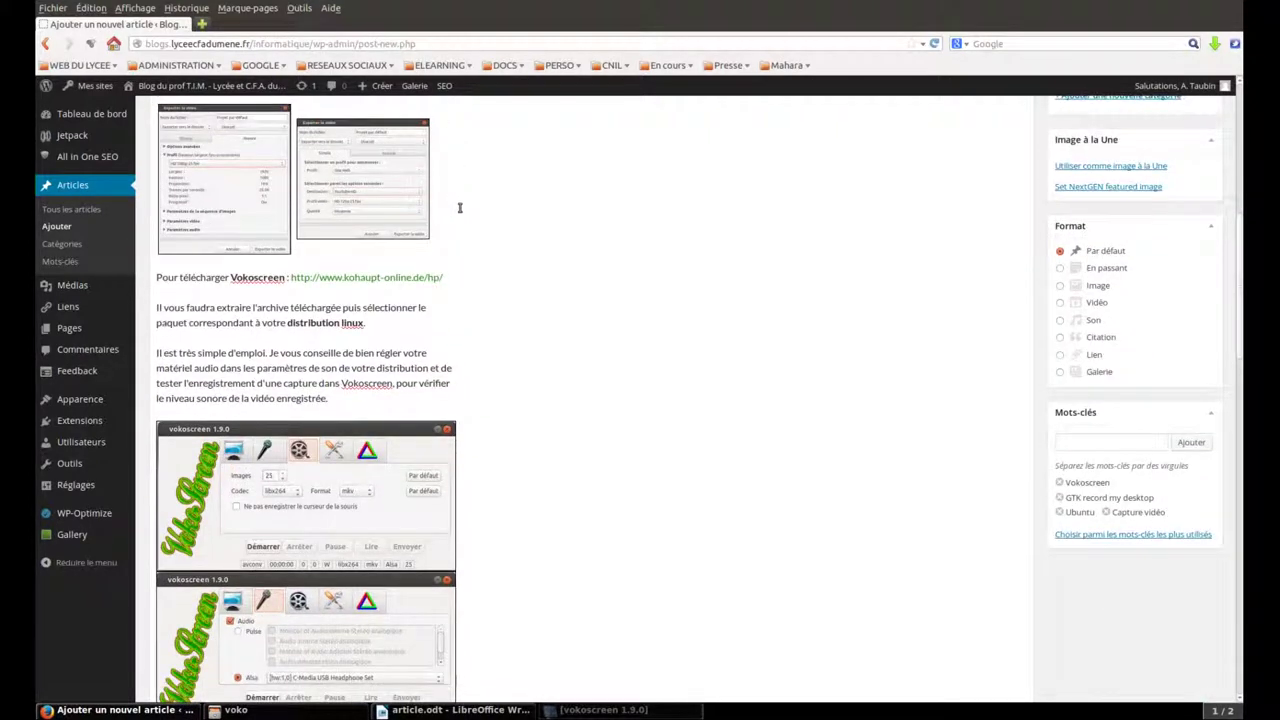
{"action": "scroll", "coordinate": [460, 207], "scroll_direction": "down", "scroll_amount": 8}
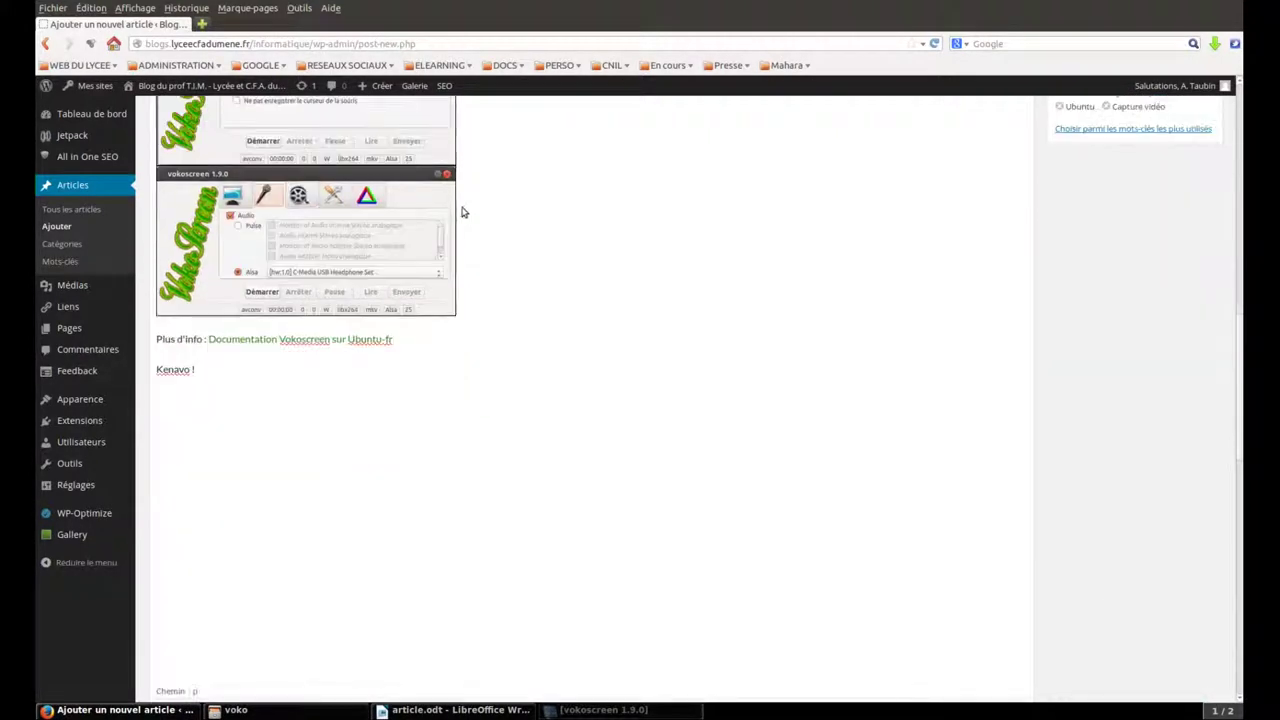
{"action": "scroll", "coordinate": [462, 212], "scroll_direction": "down", "scroll_amount": 12}
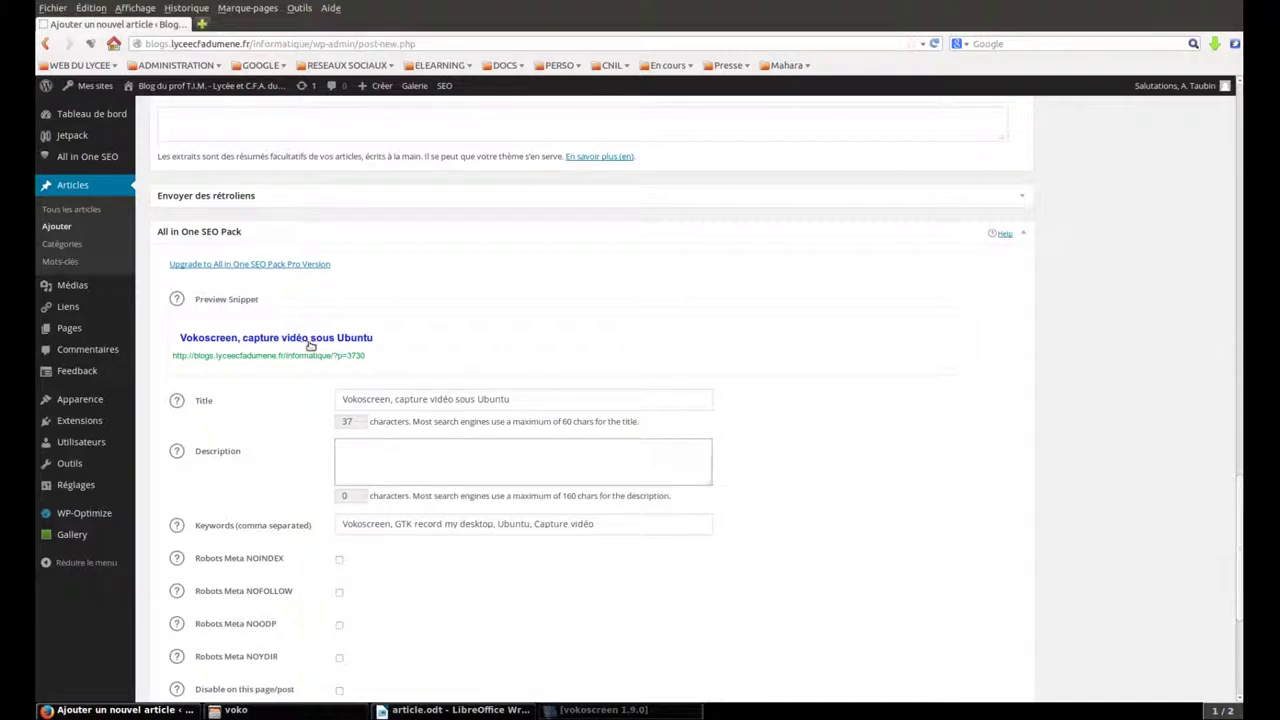
{"action": "left_click", "coordinate": [367, 479]}
{"action": "left_click", "coordinate": [455, 710]}
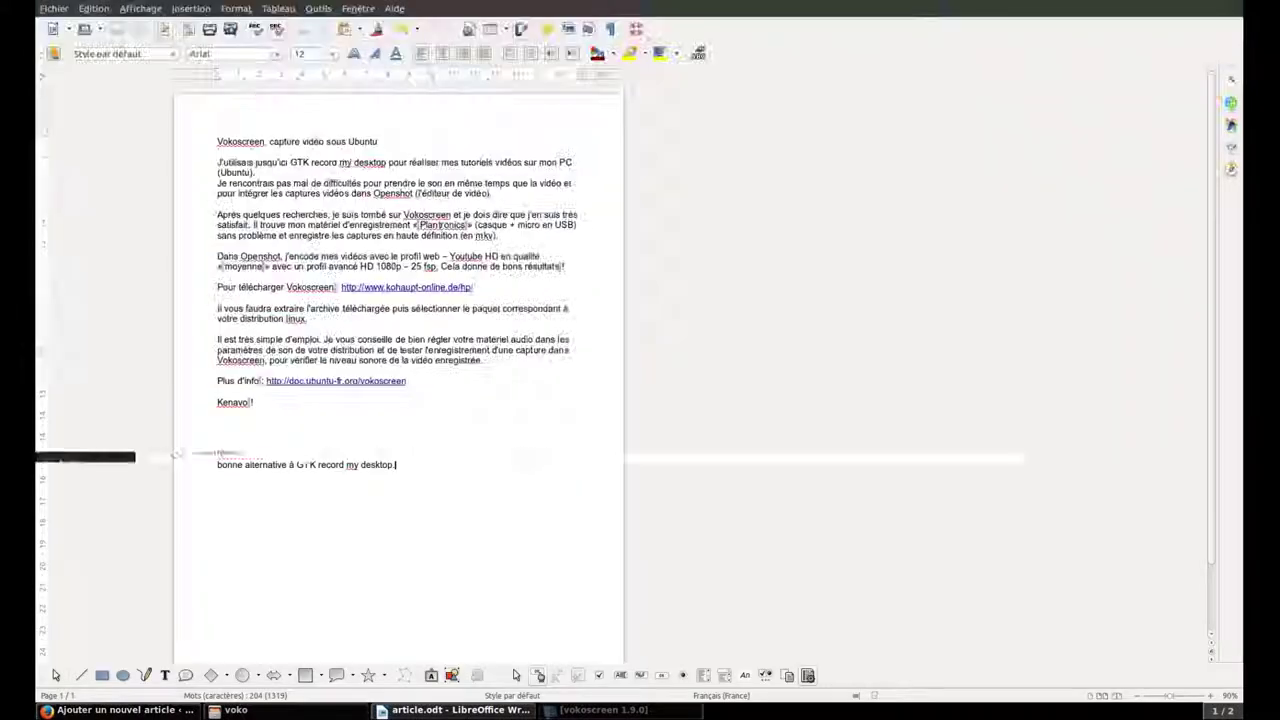
{"action": "left_click_drag", "start_coordinate": [404, 465], "coordinate": [214, 453]}
{"action": "key", "text": "ctrl+c"}
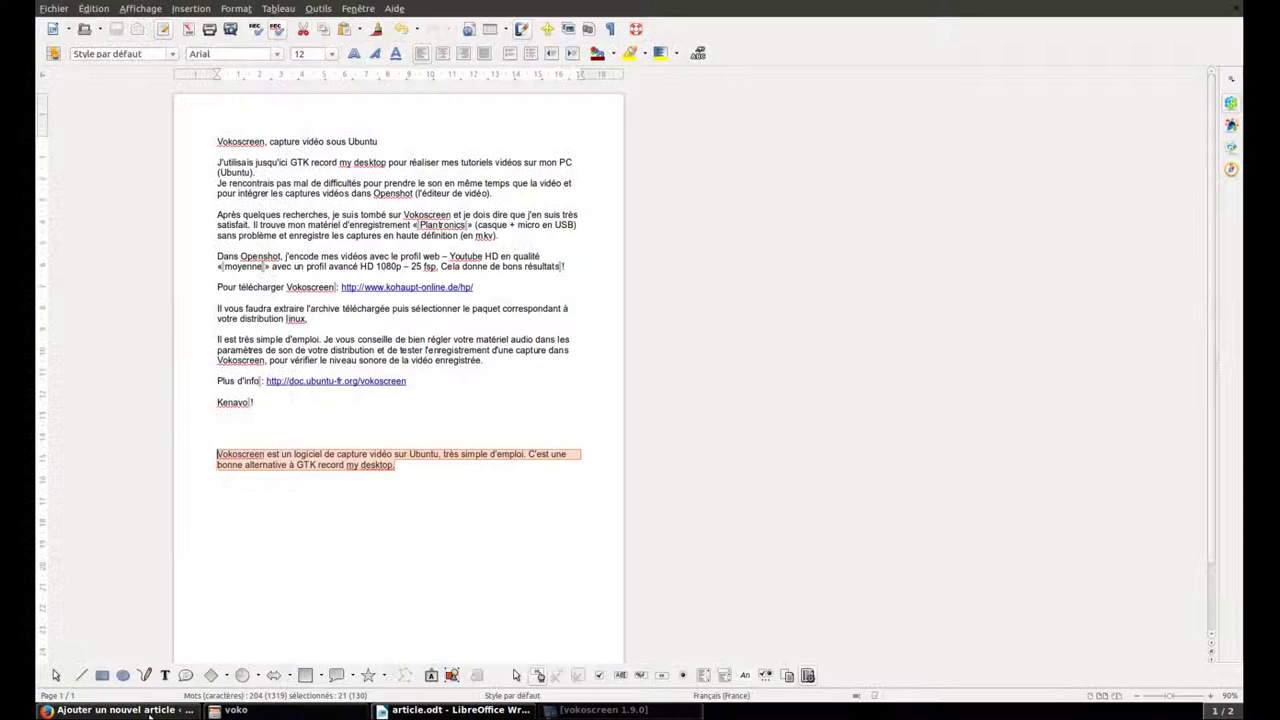
{"action": "left_click", "coordinate": [150, 713]}
{"action": "left_click", "coordinate": [372, 455]}
{"action": "key", "text": "ctrl+v"}
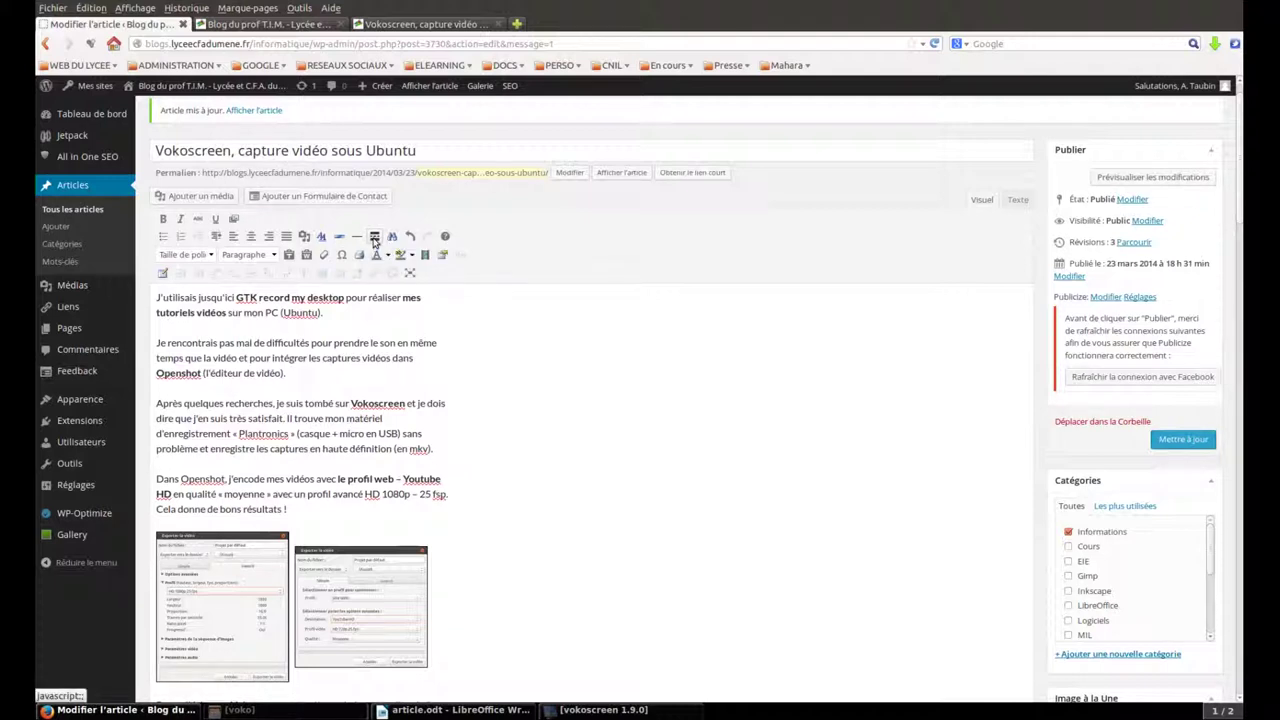
- Preview the draft article and check its title, text, images and links on the blog page
{"action": "scroll", "coordinate": [543, 372], "scroll_direction": "down", "scroll_amount": 5}
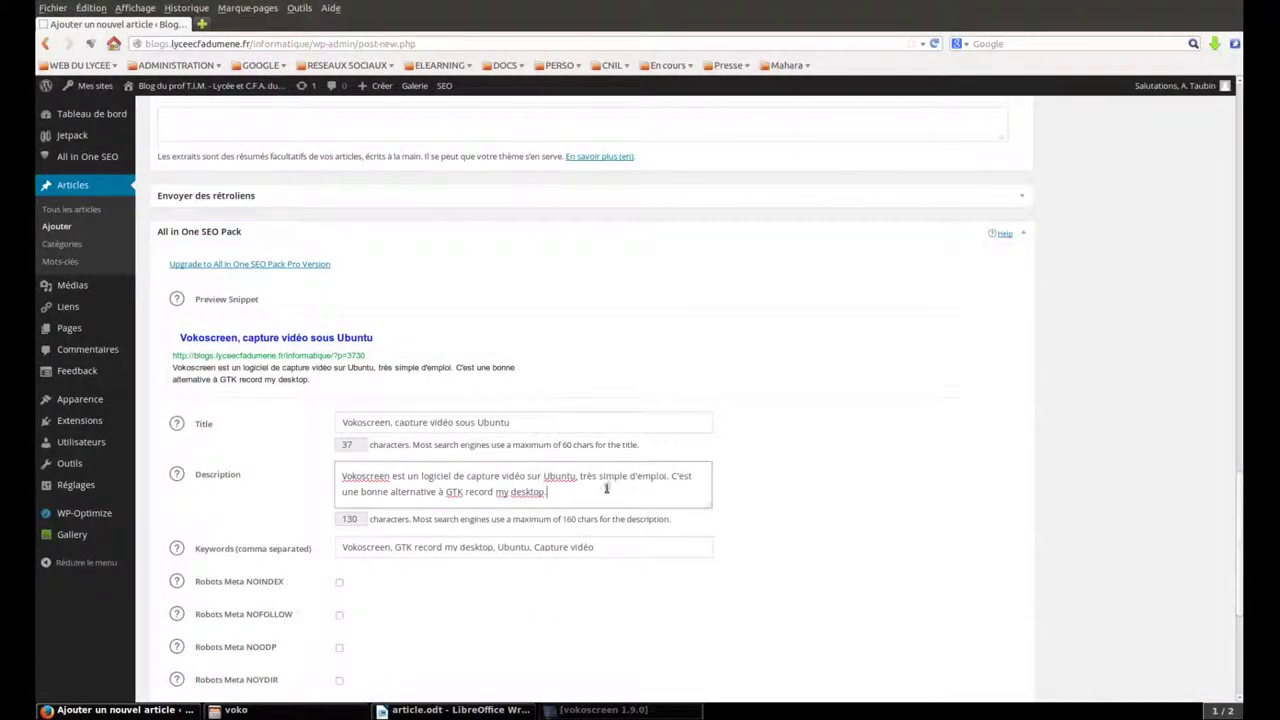
{"action": "scroll", "coordinate": [1005, 435], "scroll_direction": "up", "scroll_amount": 10}
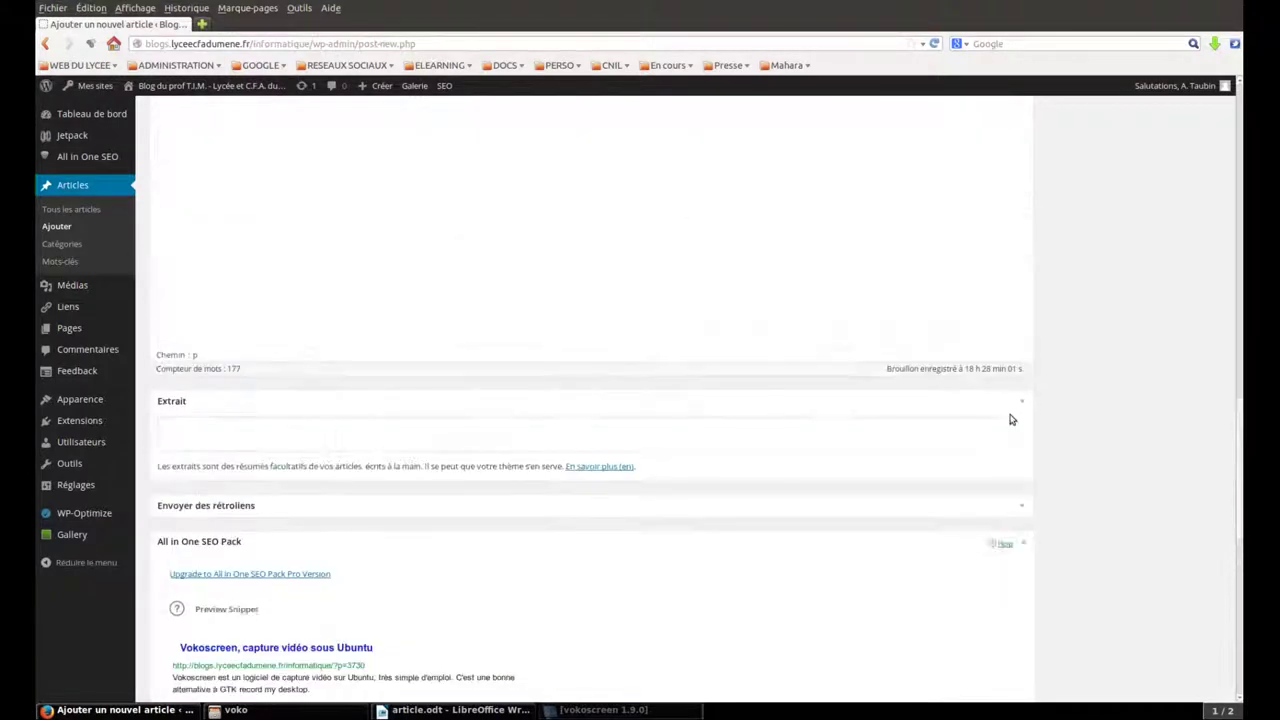
{"action": "scroll", "coordinate": [1010, 420], "scroll_direction": "up", "scroll_amount": 8}
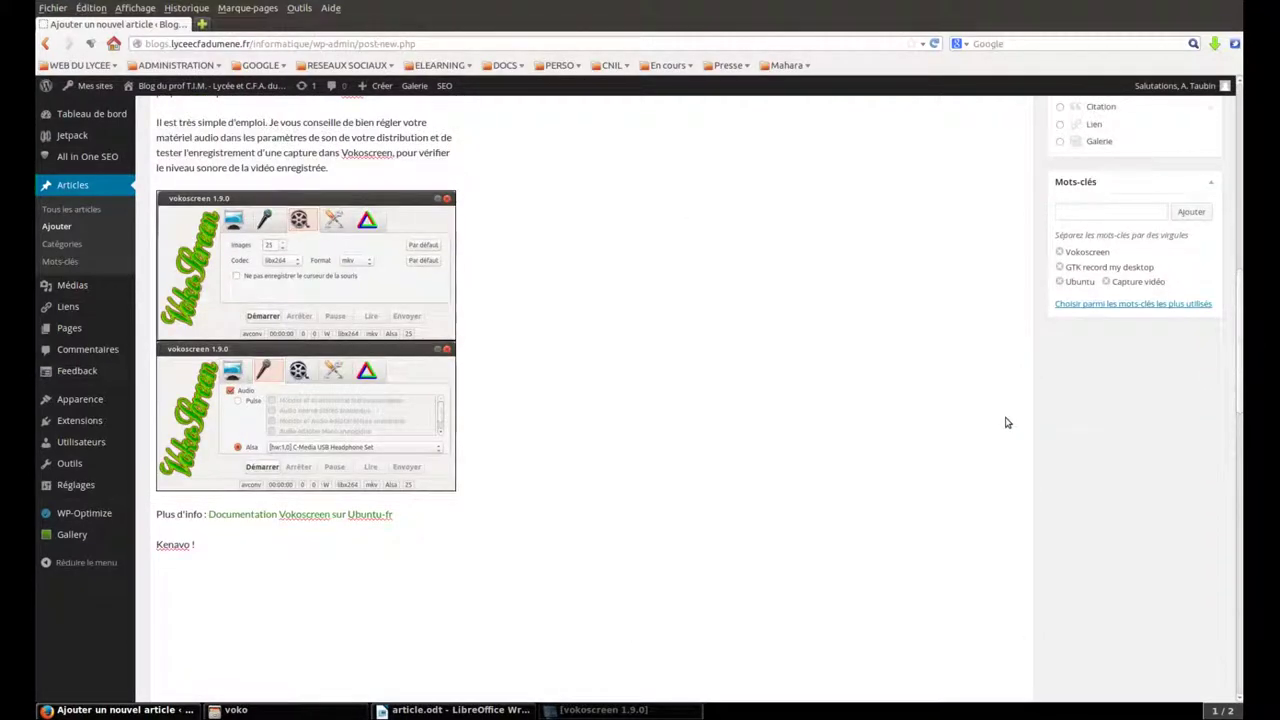
{"action": "scroll", "coordinate": [1007, 422], "scroll_direction": "up", "scroll_amount": 3}
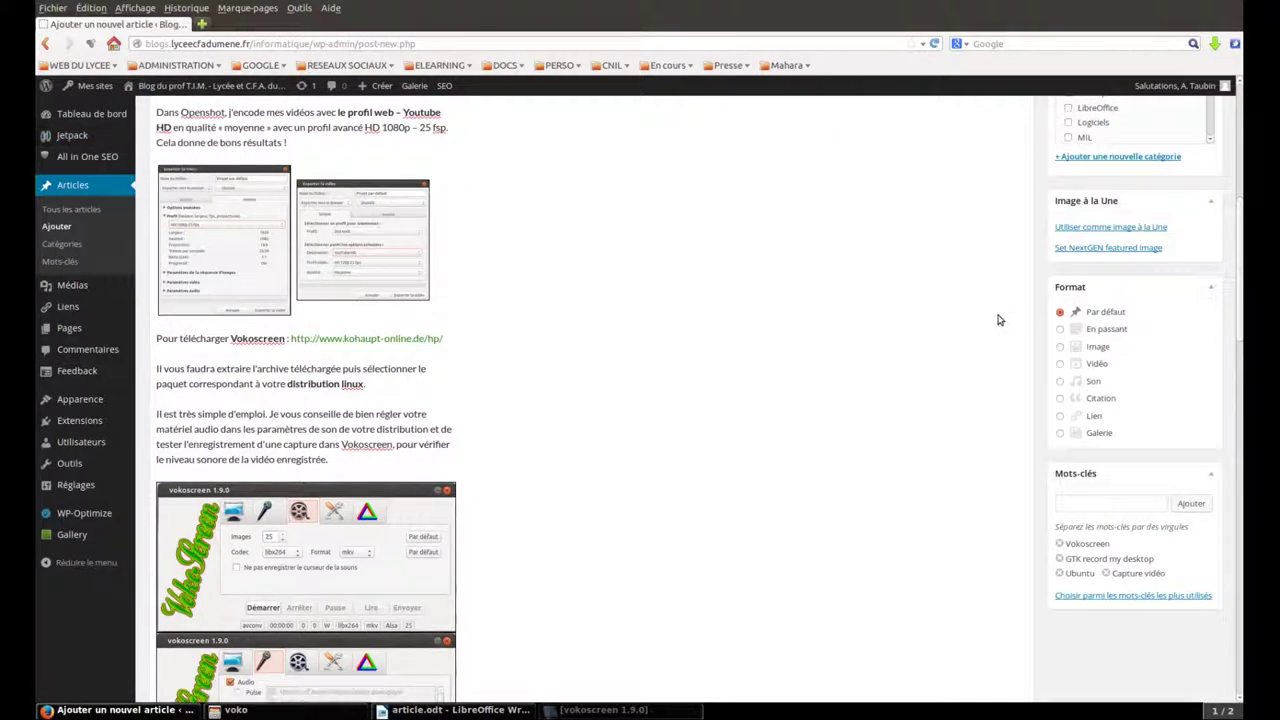
{"action": "scroll", "coordinate": [997, 320], "scroll_direction": "up", "scroll_amount": 5}
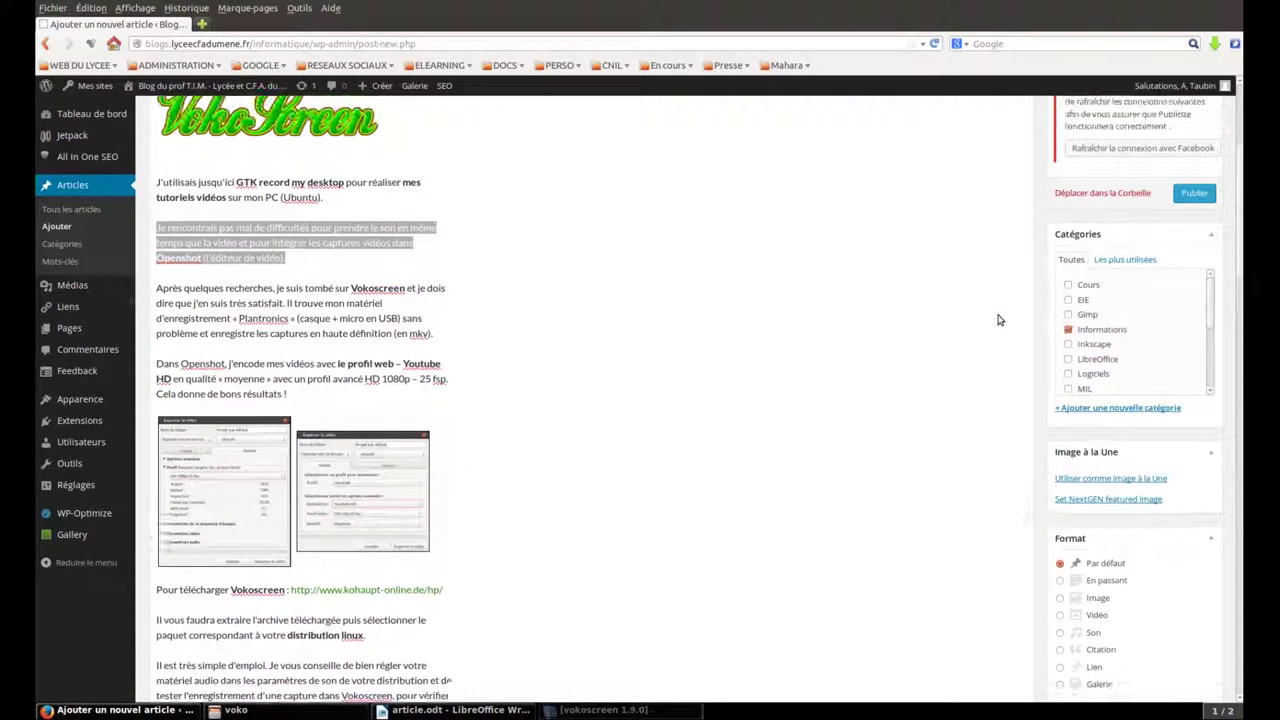
{"action": "scroll", "coordinate": [997, 320], "scroll_direction": "up", "scroll_amount": 4}
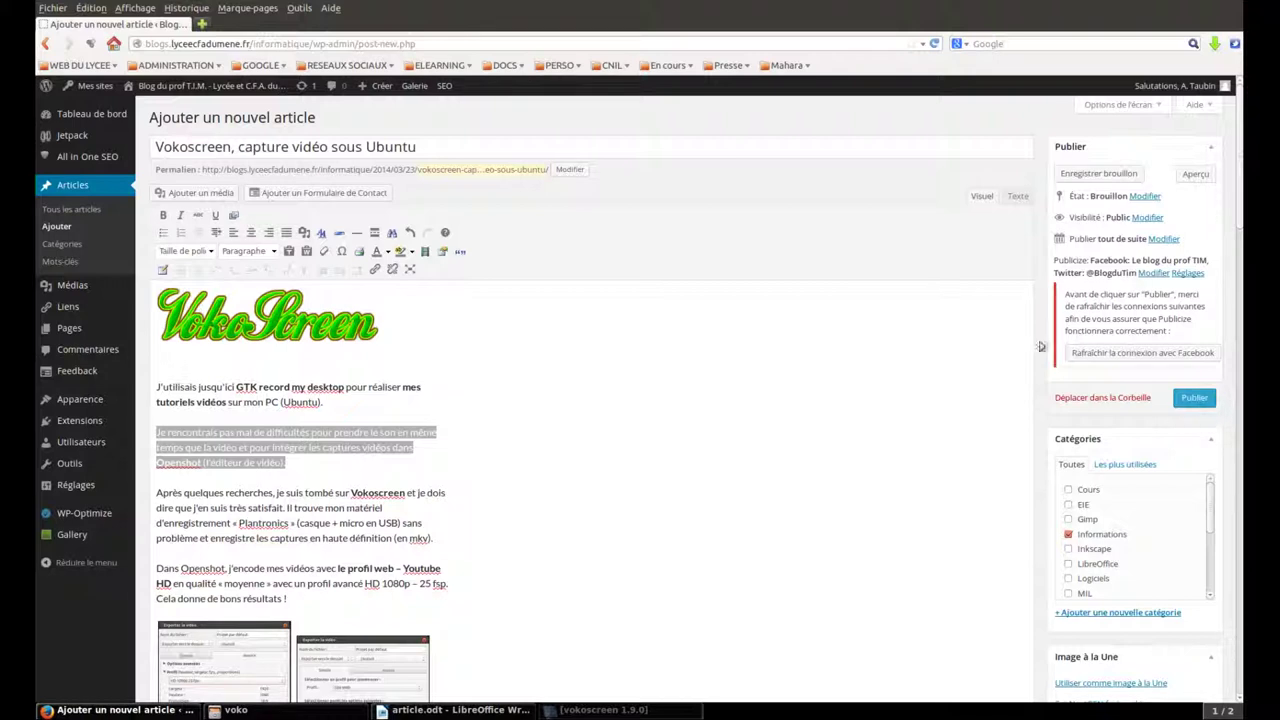
{"action": "left_click", "coordinate": [1196, 174]}
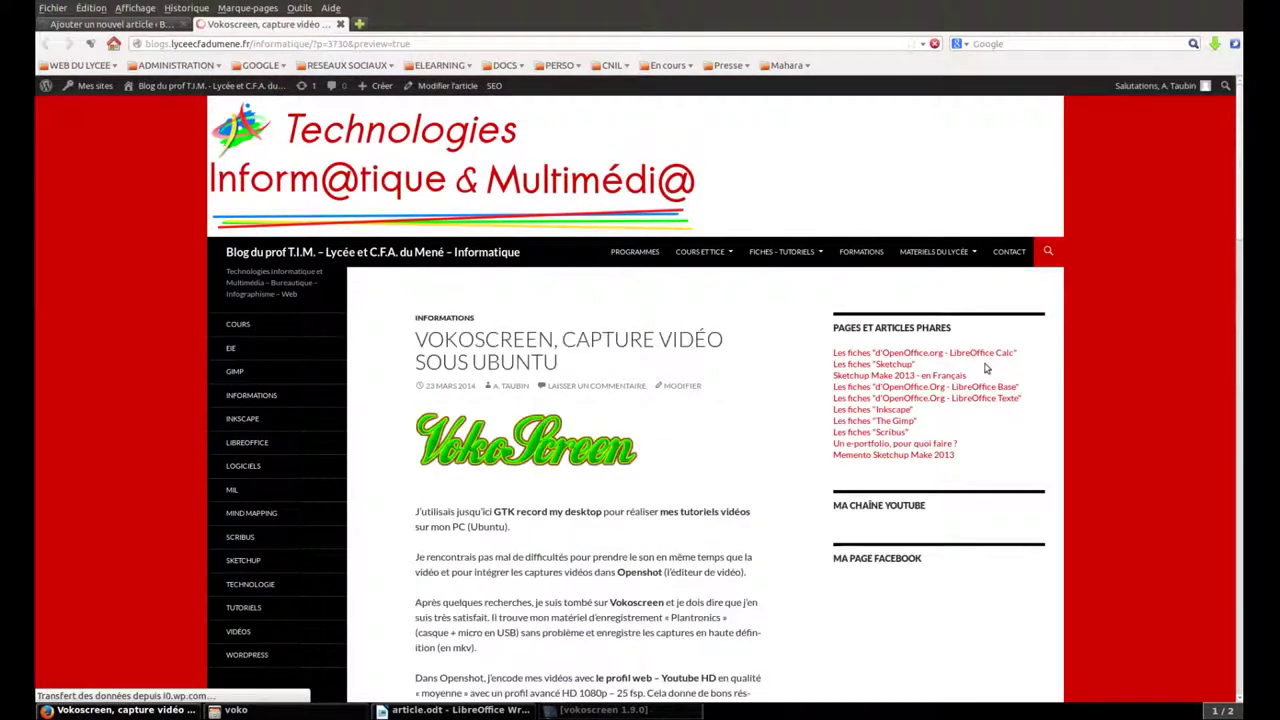
{"action": "scroll", "coordinate": [1109, 399], "scroll_direction": "down", "scroll_amount": 5}
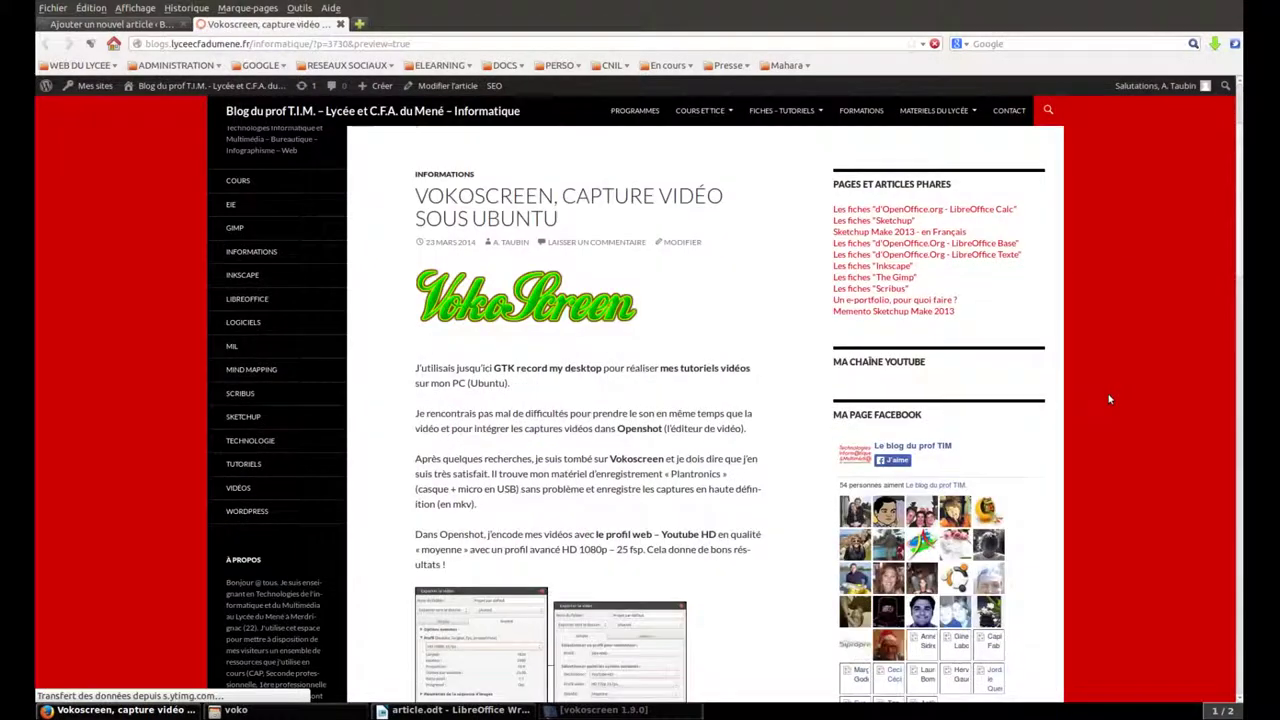
{"action": "scroll", "coordinate": [1109, 399], "scroll_direction": "down", "scroll_amount": 10}
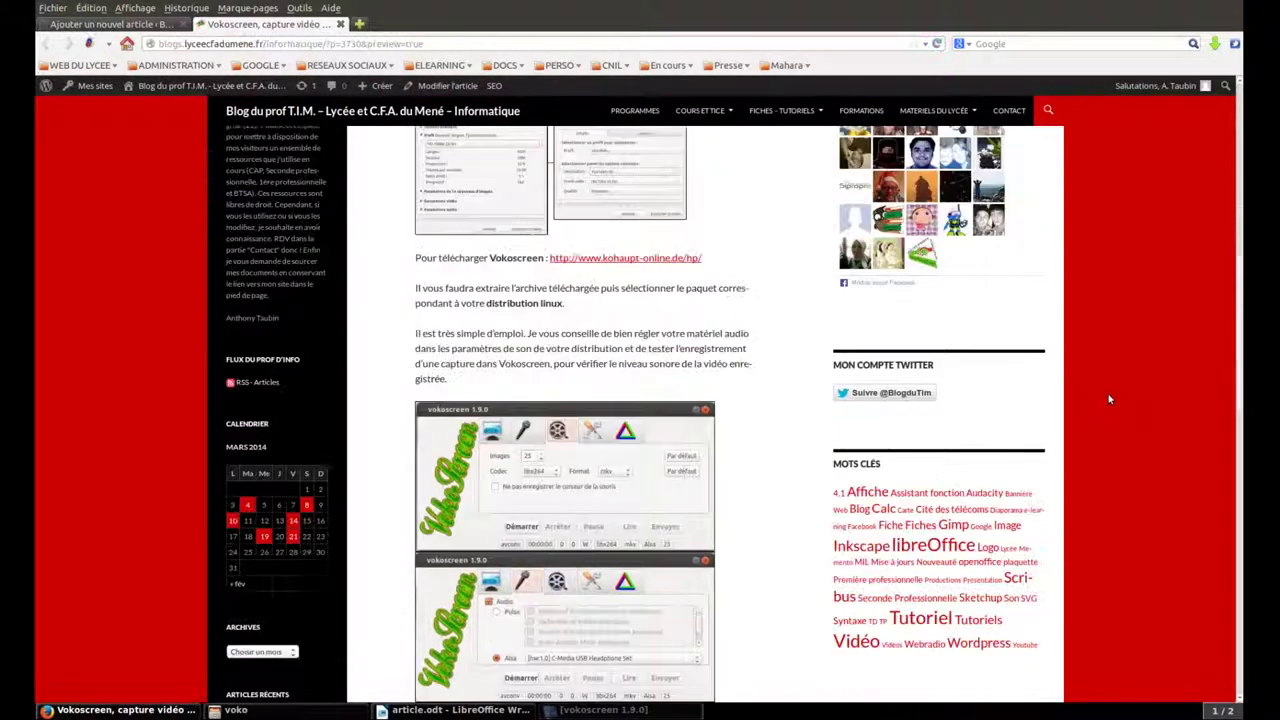
{"action": "scroll", "coordinate": [1108, 399], "scroll_direction": "up", "scroll_amount": 9}
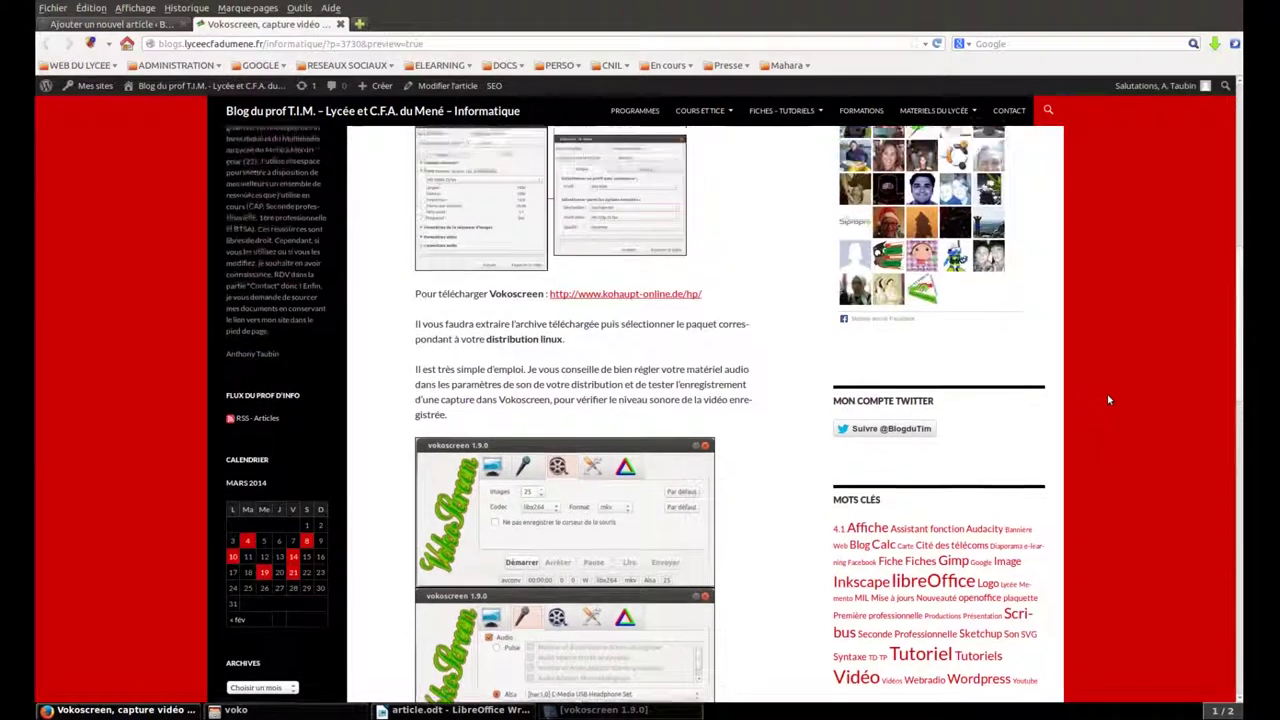
{"action": "scroll", "coordinate": [1107, 399], "scroll_direction": "up", "scroll_amount": 3}
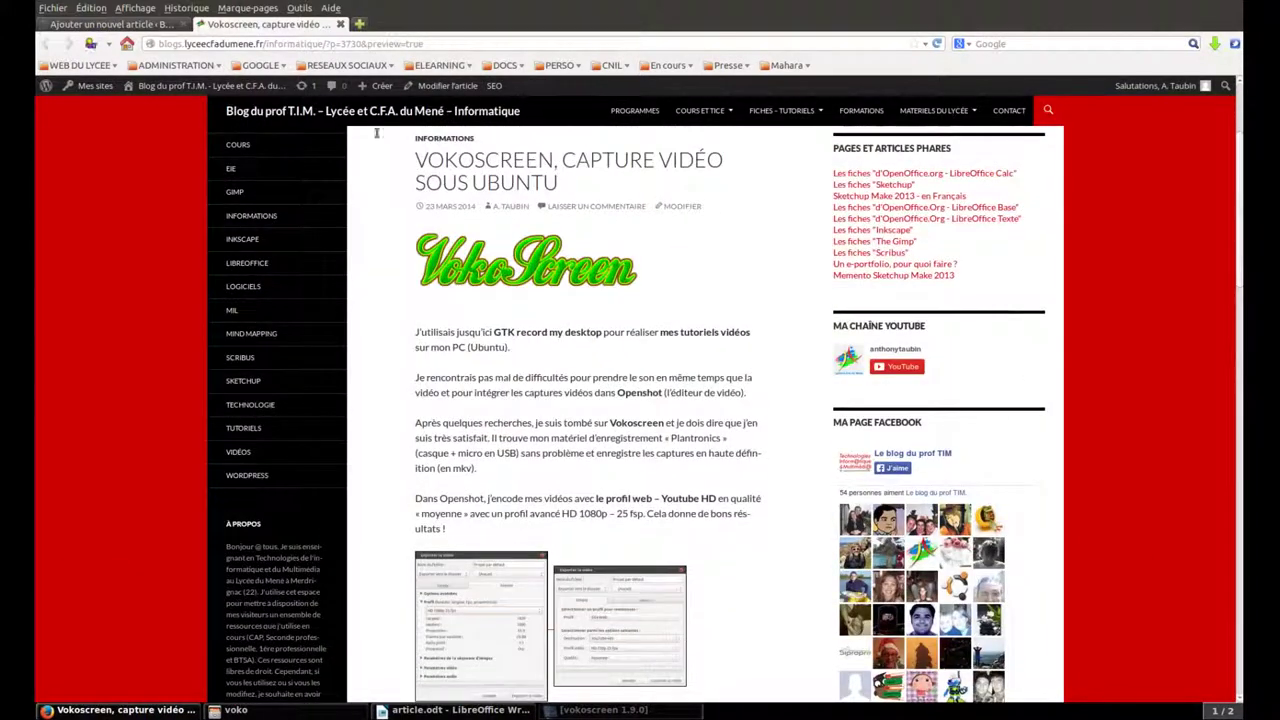
- Return to the article editor and delete the VokoScreen logo image above the first paragraph
{"action": "left_click", "coordinate": [145, 24]}
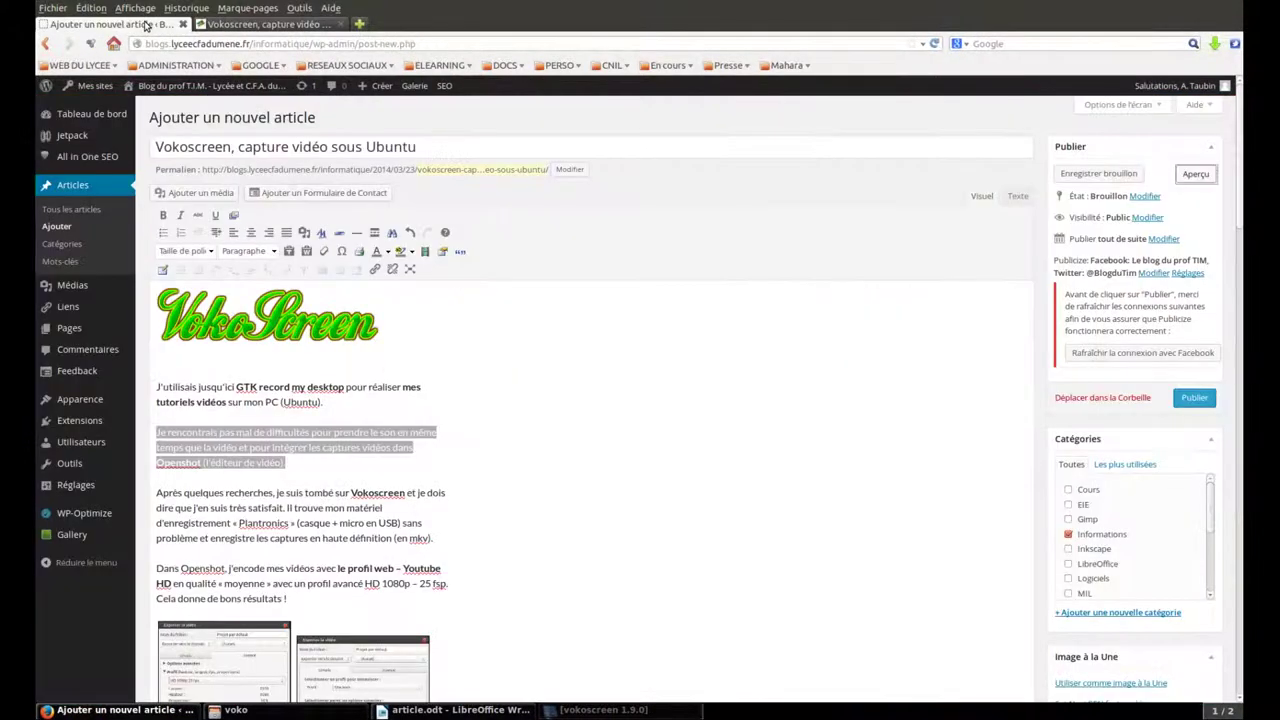
{"action": "left_click", "coordinate": [276, 342]}
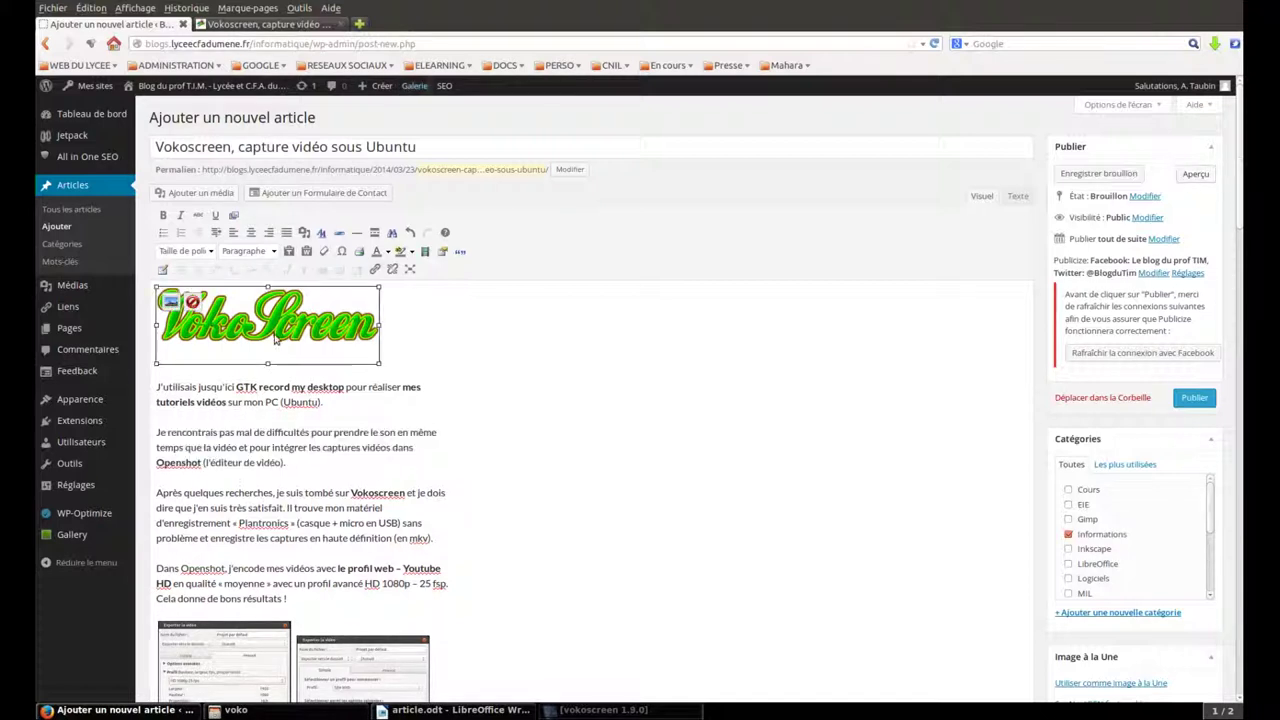
{"action": "key", "text": "Delete"}
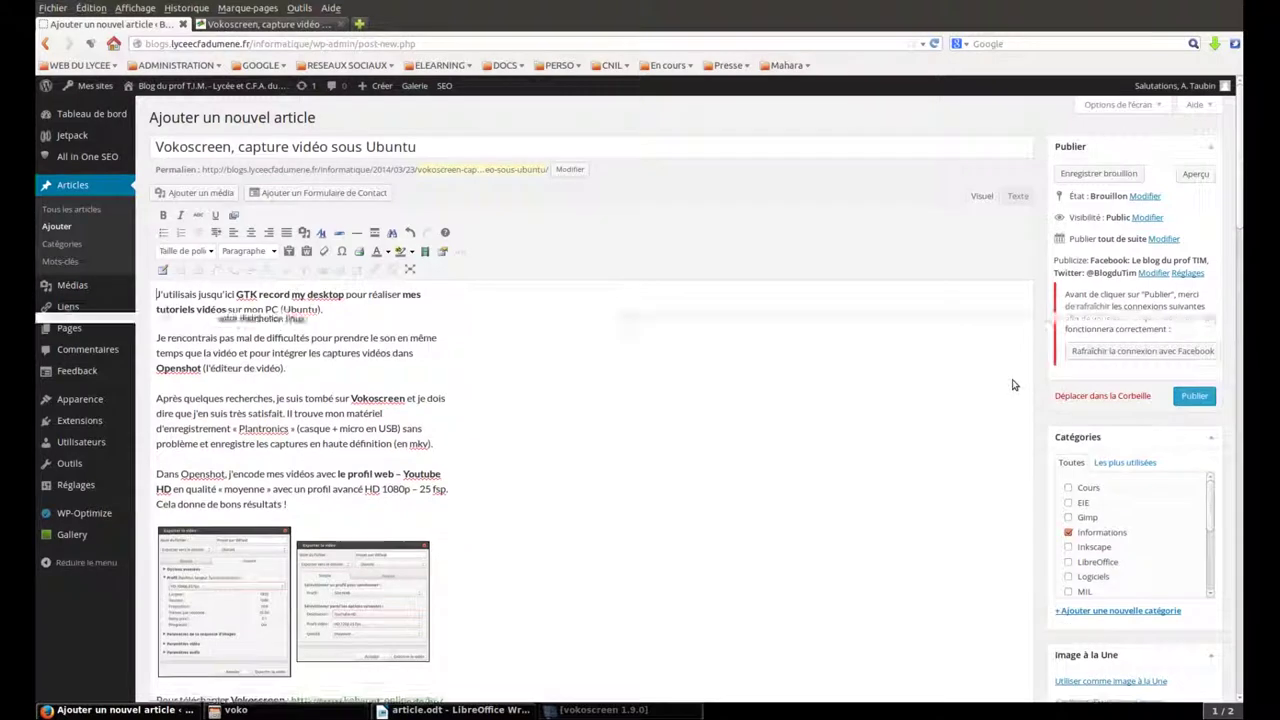
- Set VokoCola.png from the media library as the article's featured image
{"action": "scroll", "coordinate": [1011, 382], "scroll_direction": "down", "scroll_amount": 6}
{"action": "left_click", "coordinate": [1112, 325]}
{"action": "left_click", "coordinate": [95, 228]}
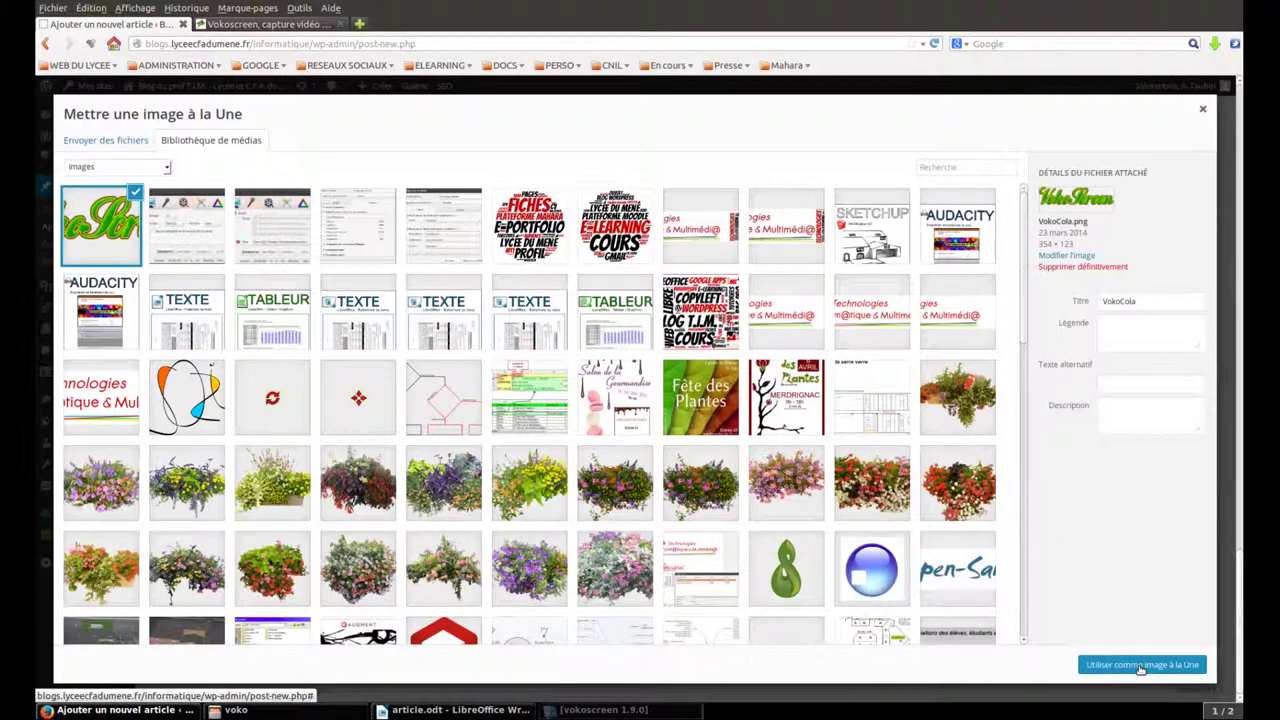
{"action": "left_click", "coordinate": [1140, 665]}
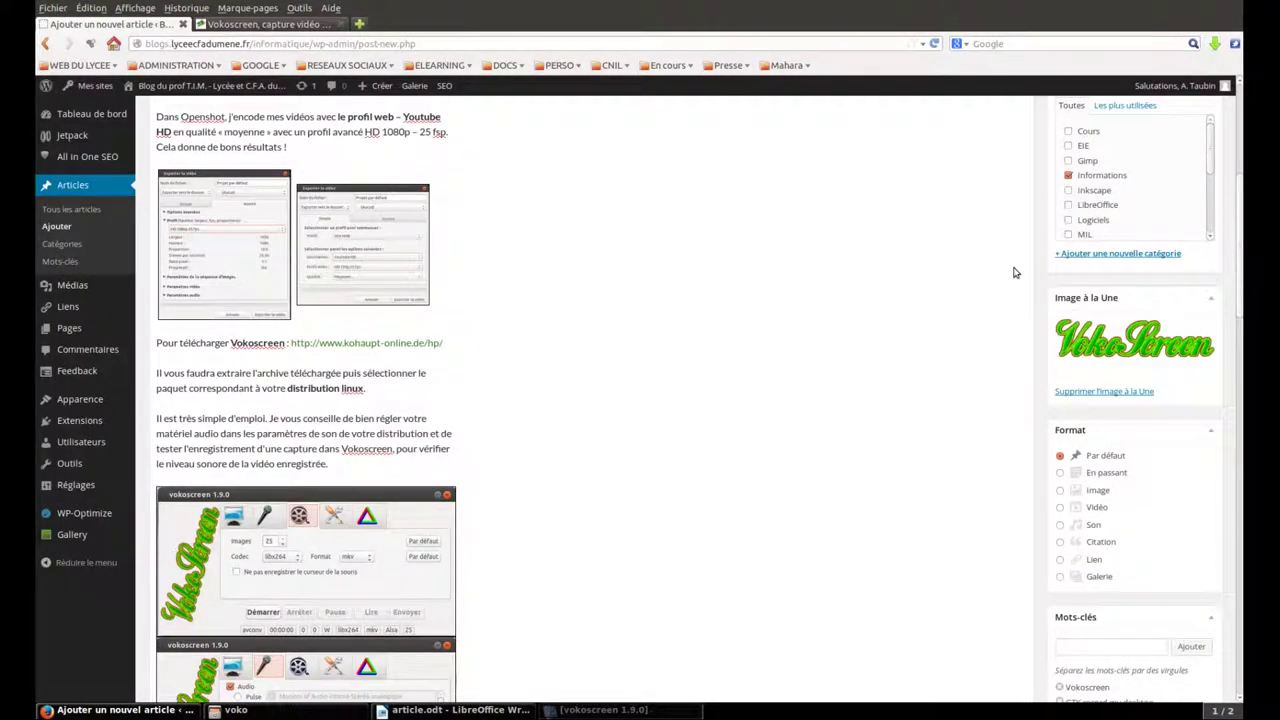
- Preview the article again to check how the featured image looks on the blog page
{"action": "scroll", "coordinate": [1037, 235], "scroll_direction": "up", "scroll_amount": 6}
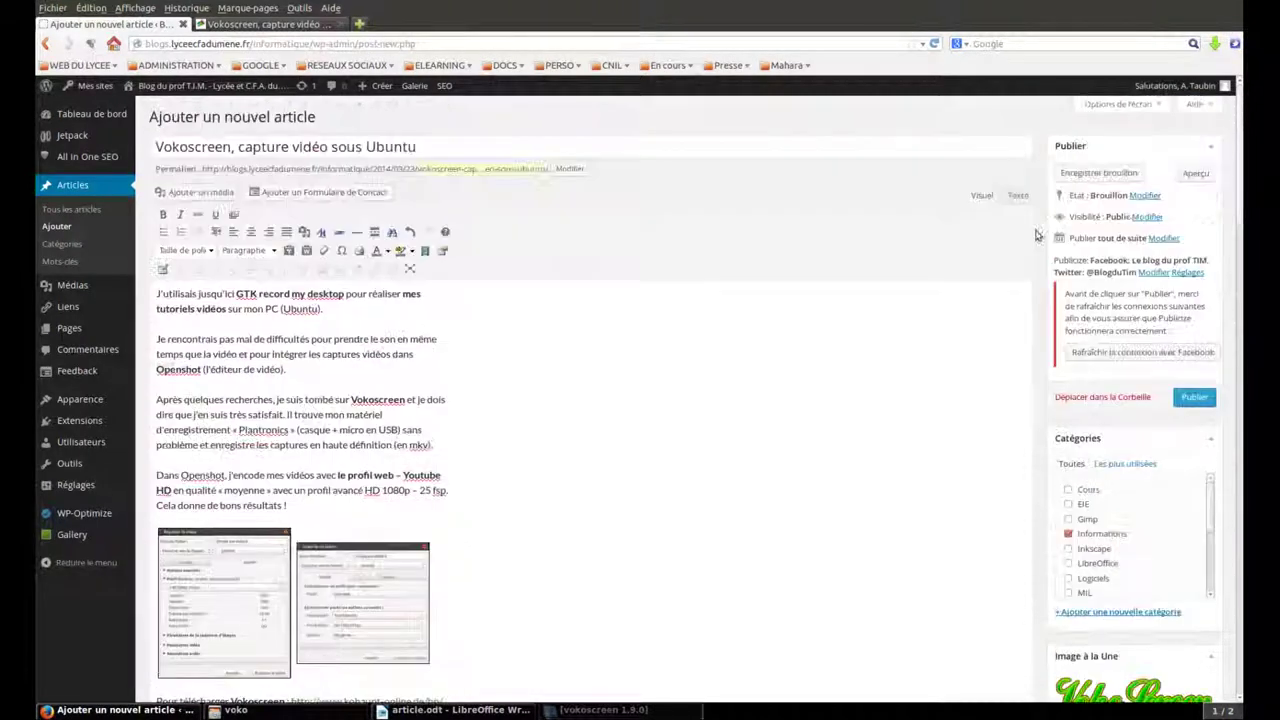
{"action": "left_click", "coordinate": [1196, 173]}
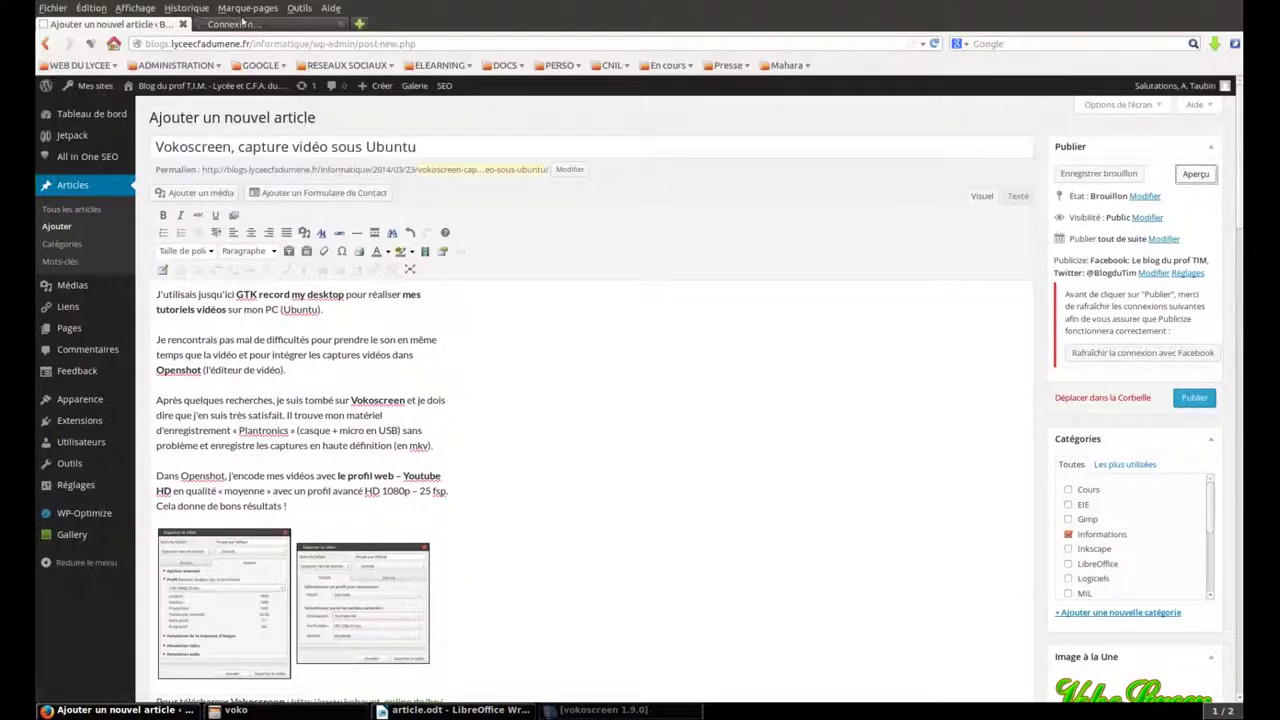
{"action": "left_click", "coordinate": [243, 22]}
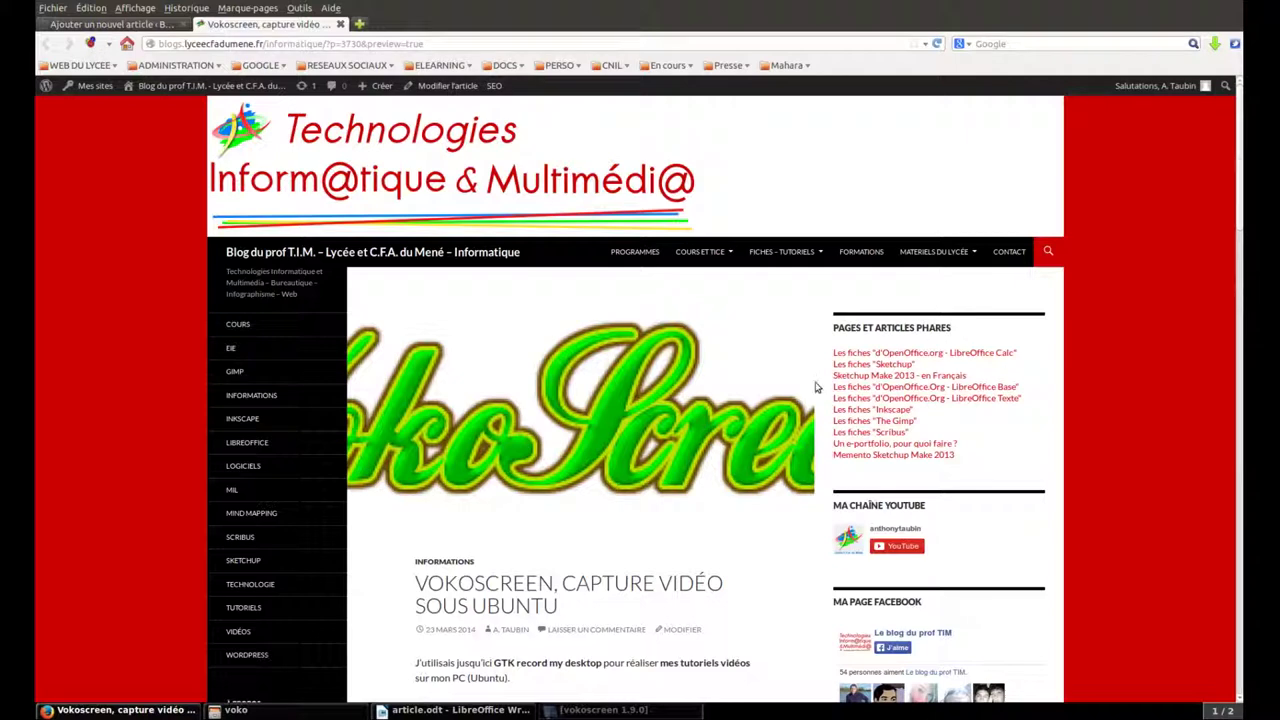
- Examine the previewed article from featured image to keyword tags, including its text, screenshots, links and related articles
{"action": "scroll", "coordinate": [860, 440], "scroll_direction": "down", "scroll_amount": 6}
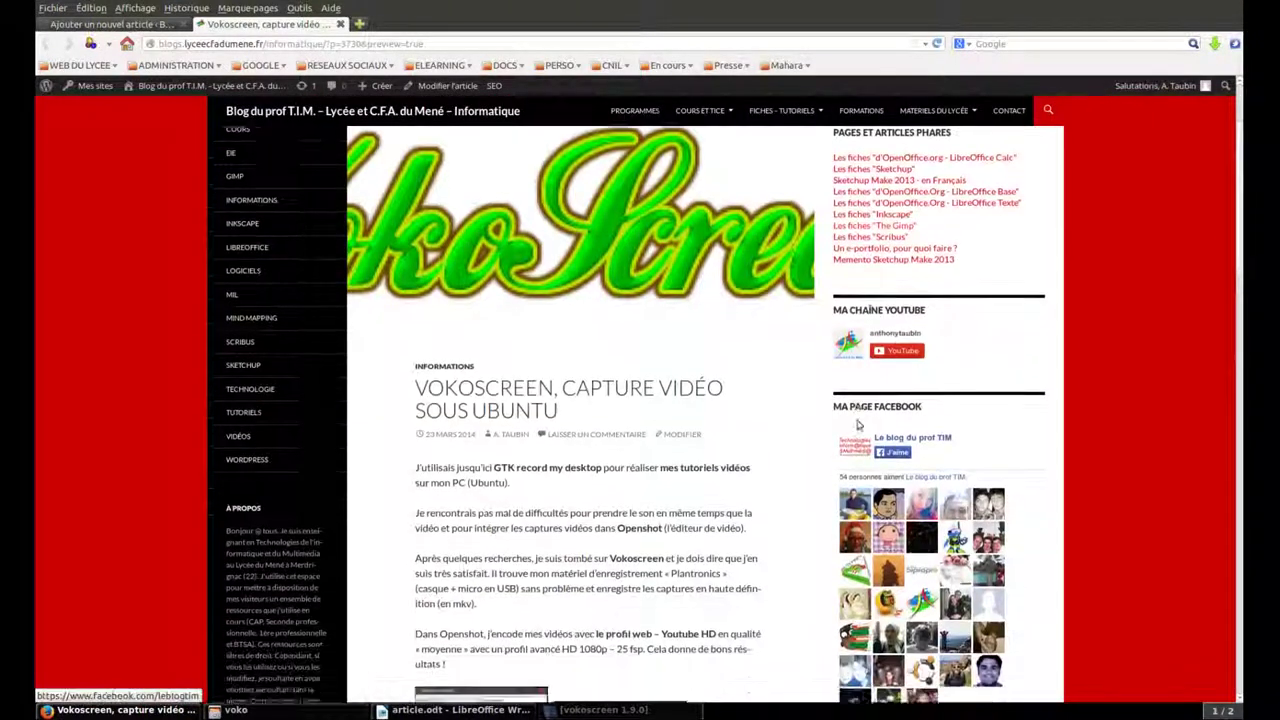
{"action": "scroll", "coordinate": [857, 425], "scroll_direction": "down", "scroll_amount": 10}
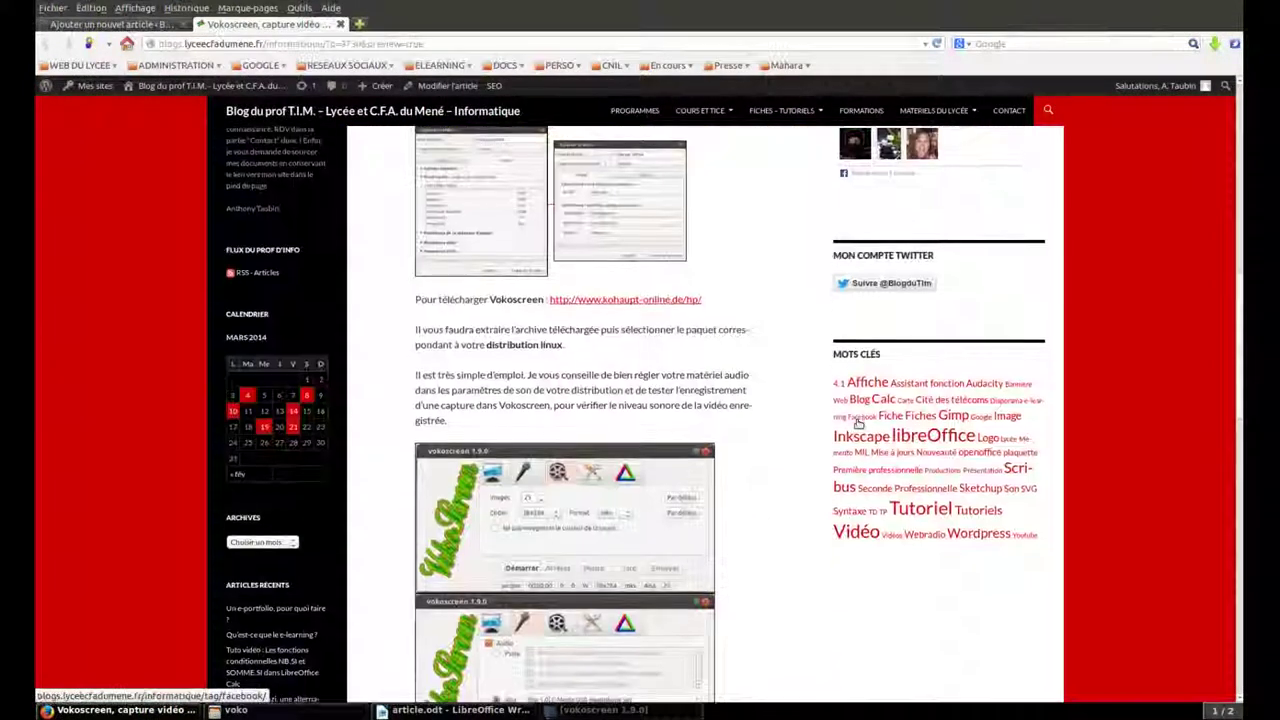
{"action": "scroll", "coordinate": [855, 427], "scroll_direction": "down", "scroll_amount": 4}
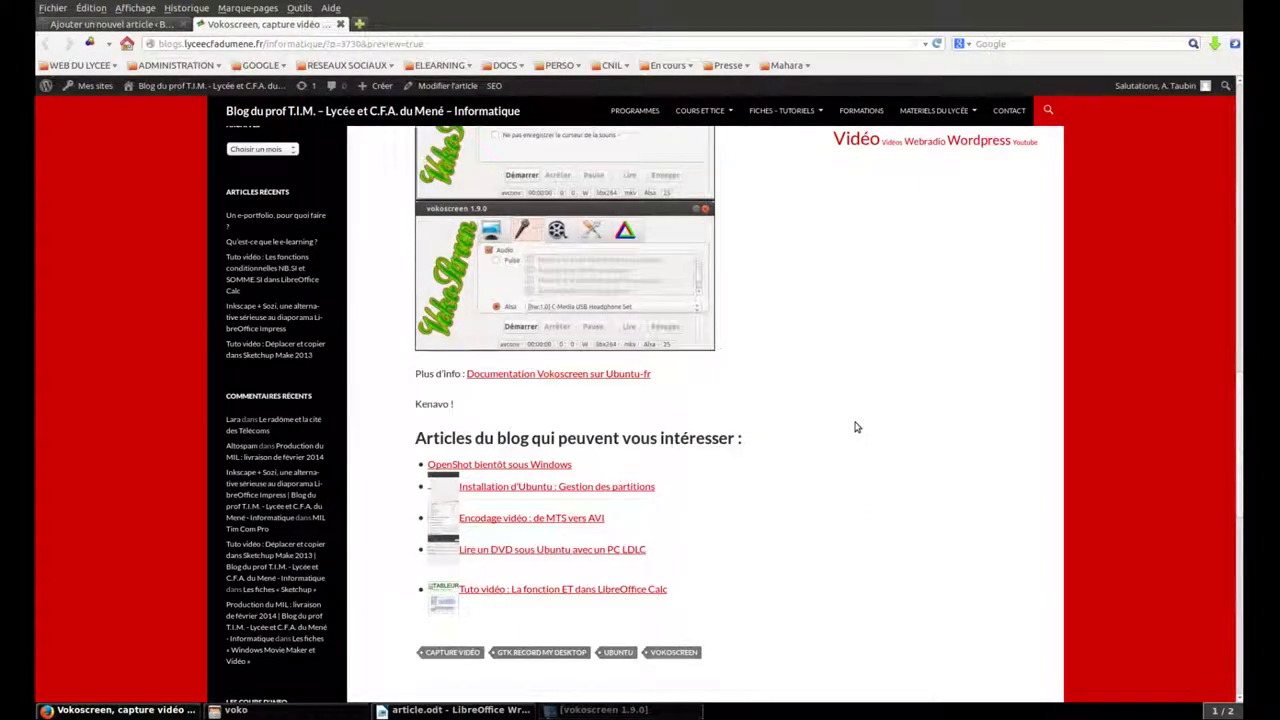
{"action": "scroll", "coordinate": [855, 427], "scroll_direction": "up", "scroll_amount": 4}
{"action": "scroll", "coordinate": [855, 427], "scroll_direction": "up", "scroll_amount": 3}
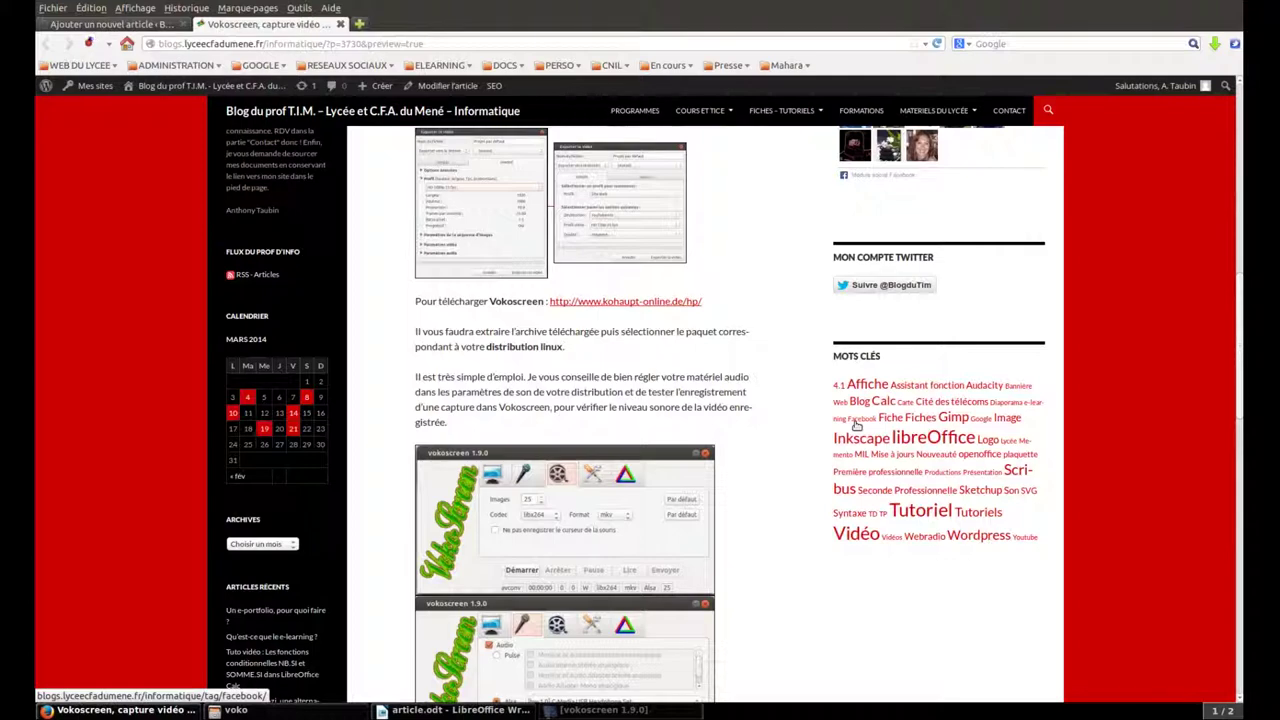
{"action": "scroll", "coordinate": [857, 425], "scroll_direction": "down", "scroll_amount": 3}
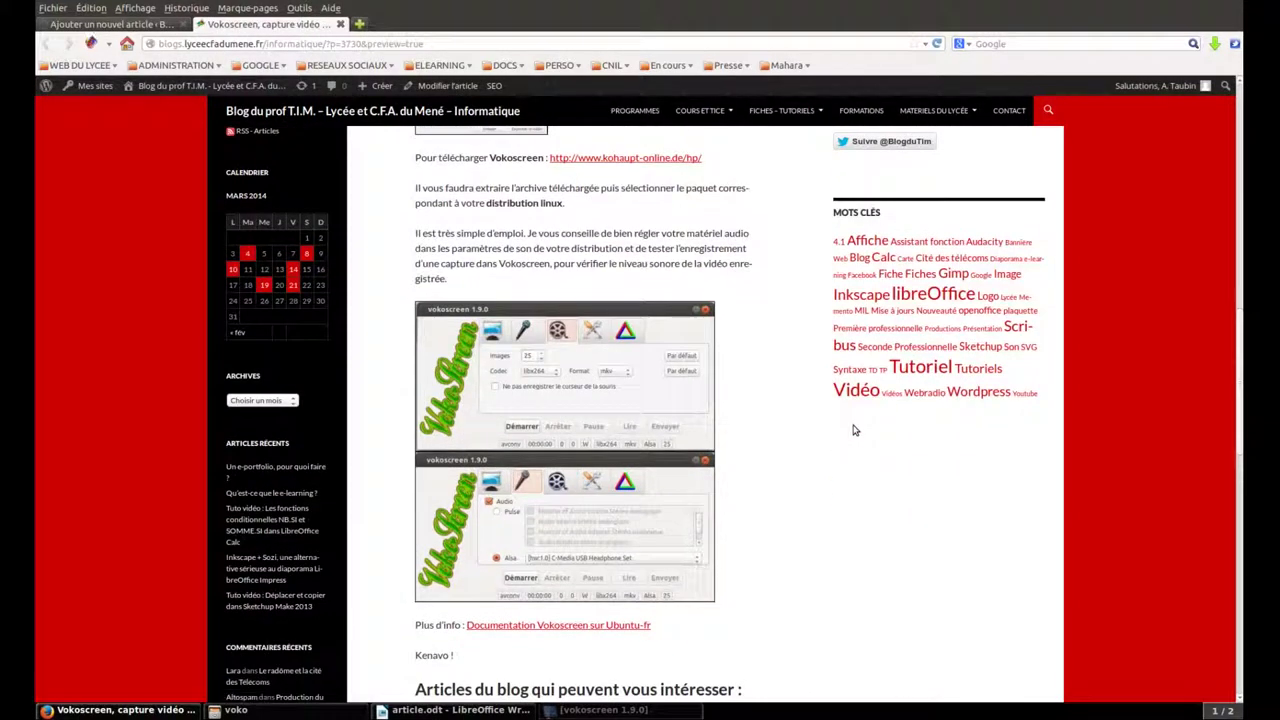
{"action": "scroll", "coordinate": [855, 430], "scroll_direction": "up", "scroll_amount": 8}
{"action": "scroll", "coordinate": [728, 395], "scroll_direction": "up", "scroll_amount": 8}
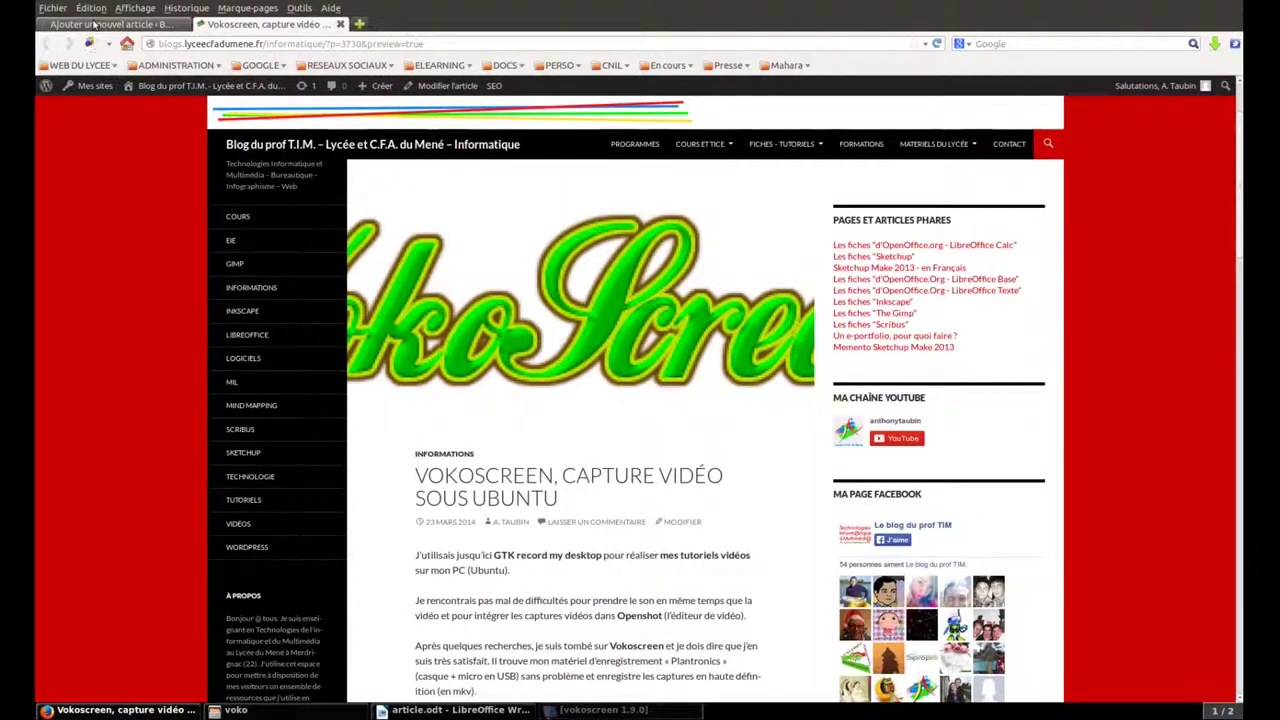
- Return to the article editor and publish the Vokoscreen article
{"action": "left_click", "coordinate": [93, 23]}
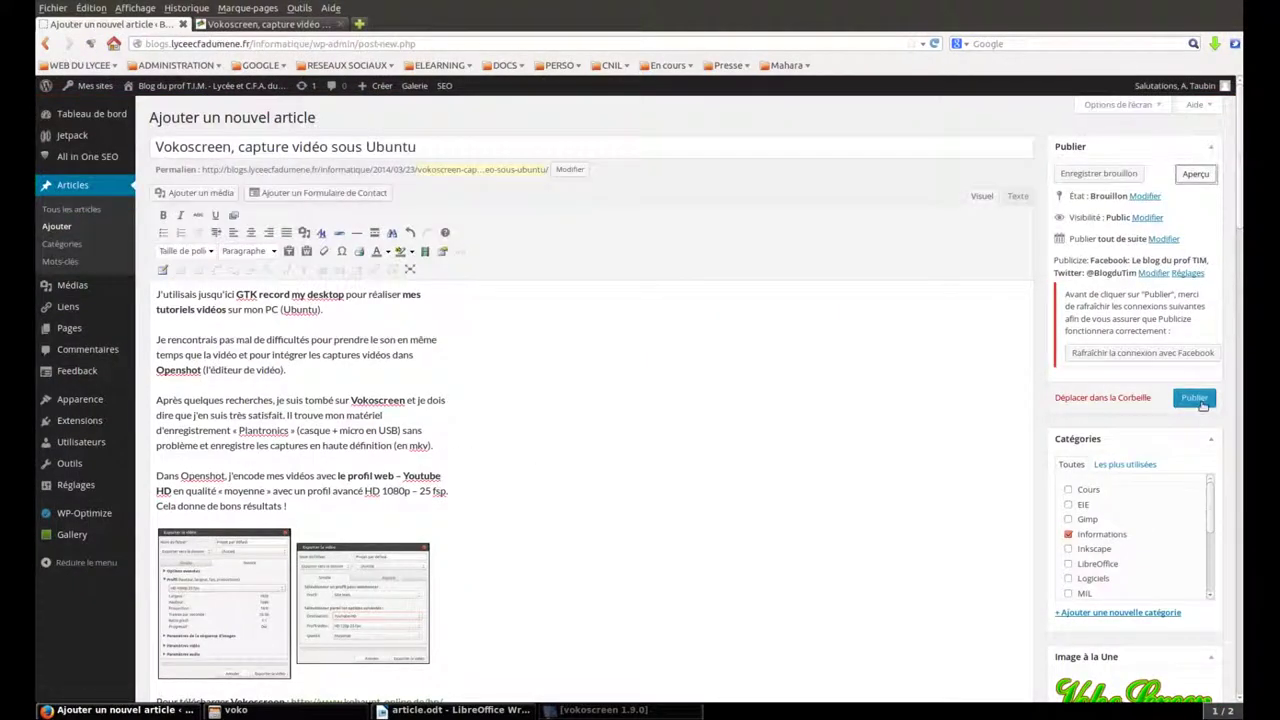
{"action": "left_click", "coordinate": [1197, 398]}
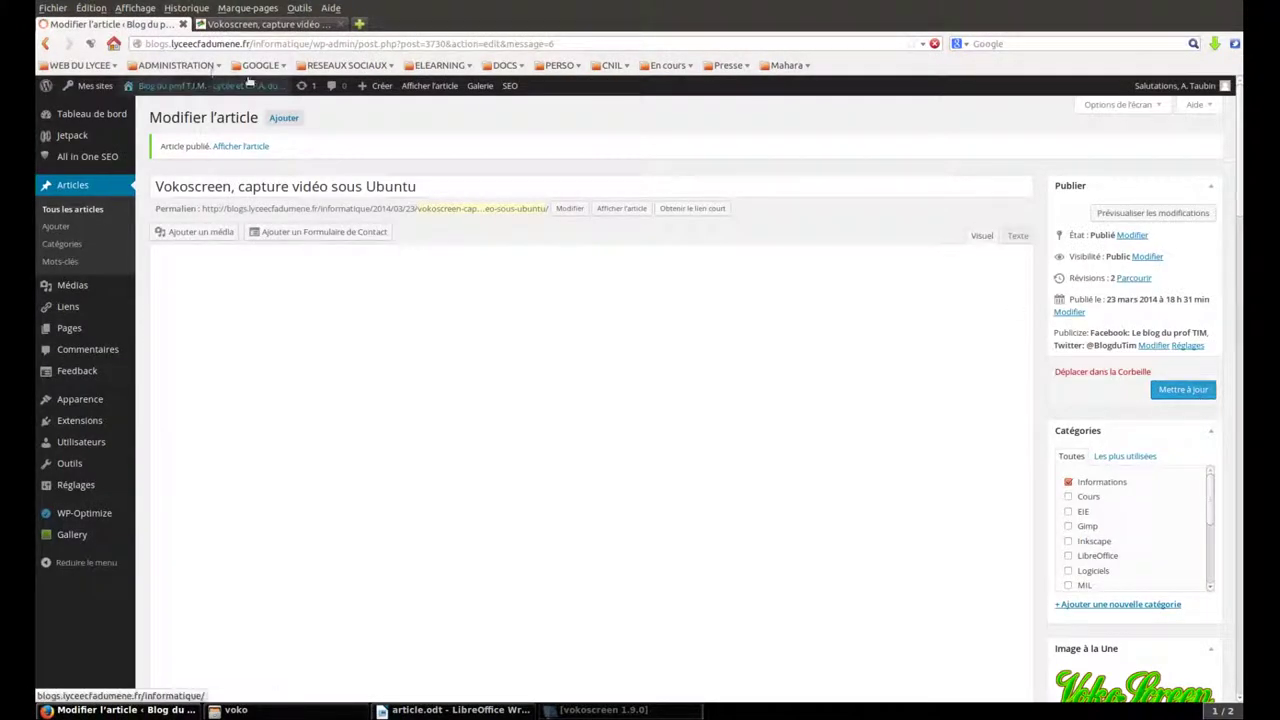
- Open the blog's public home page in a new browser tab and switch to it
{"action": "mouse_move", "coordinate": [213, 89]}
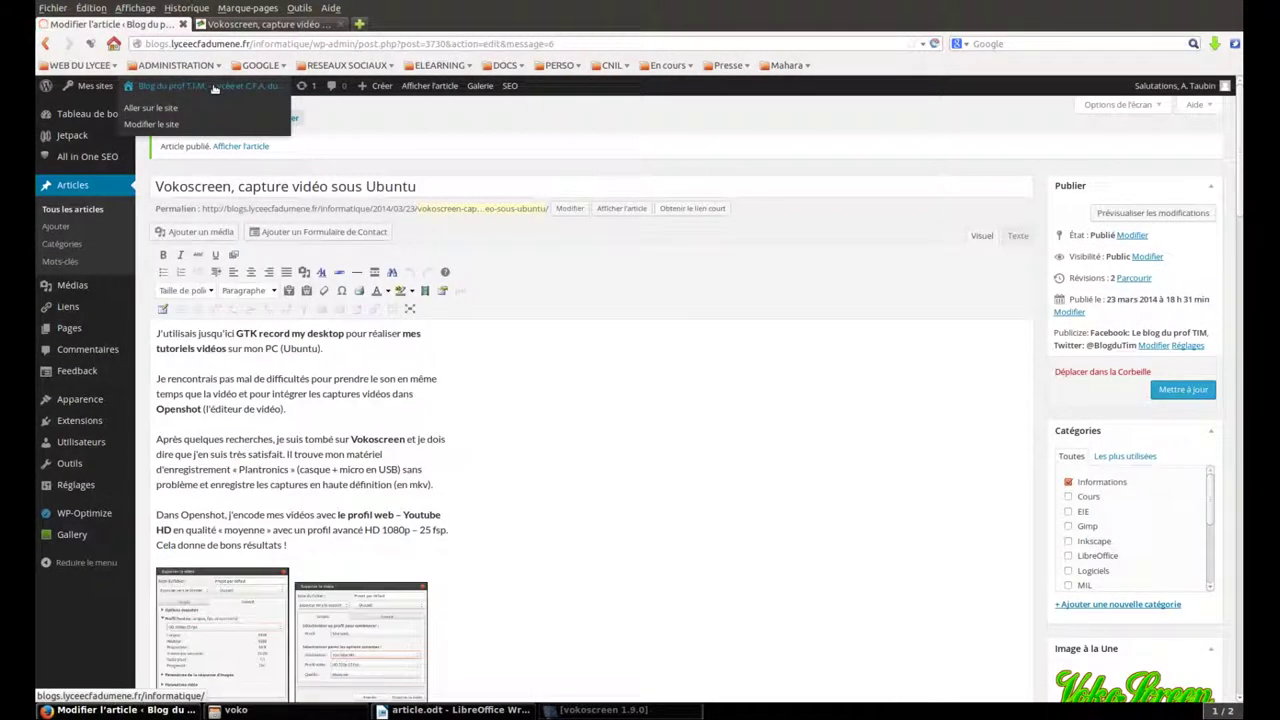
{"action": "middle_click", "coordinate": [213, 89]}
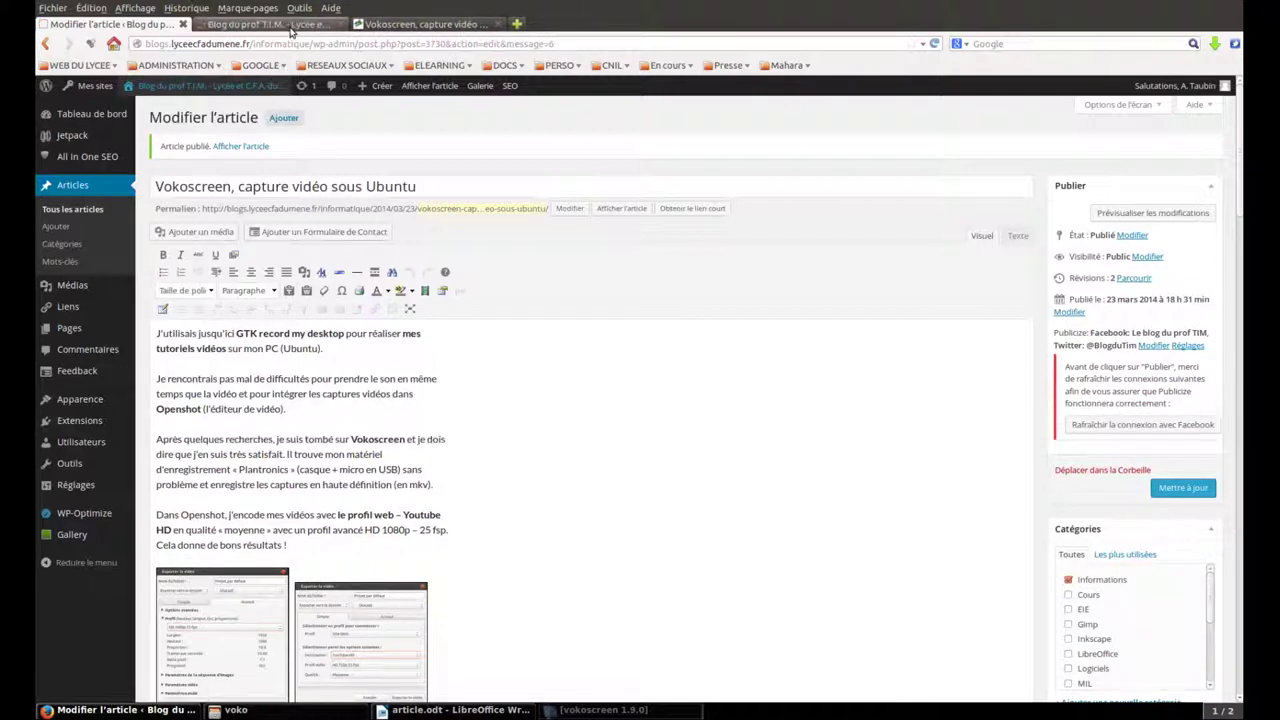
{"action": "left_click", "coordinate": [289, 25]}
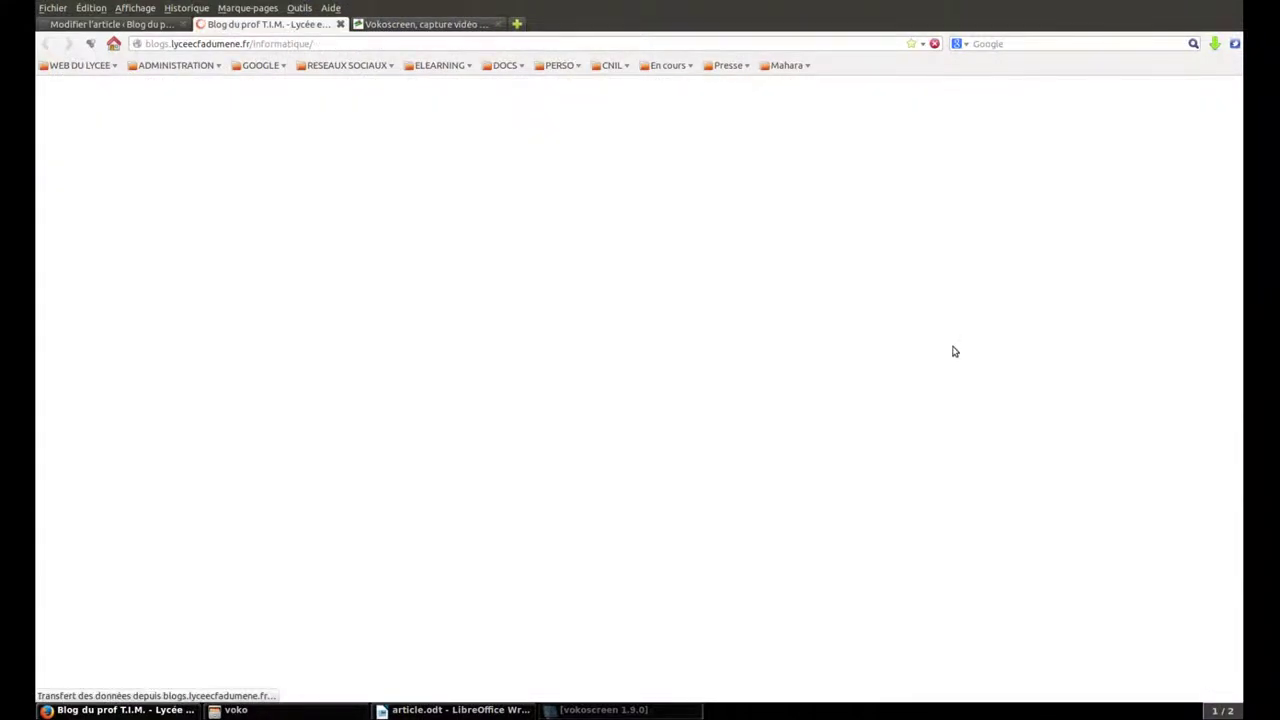